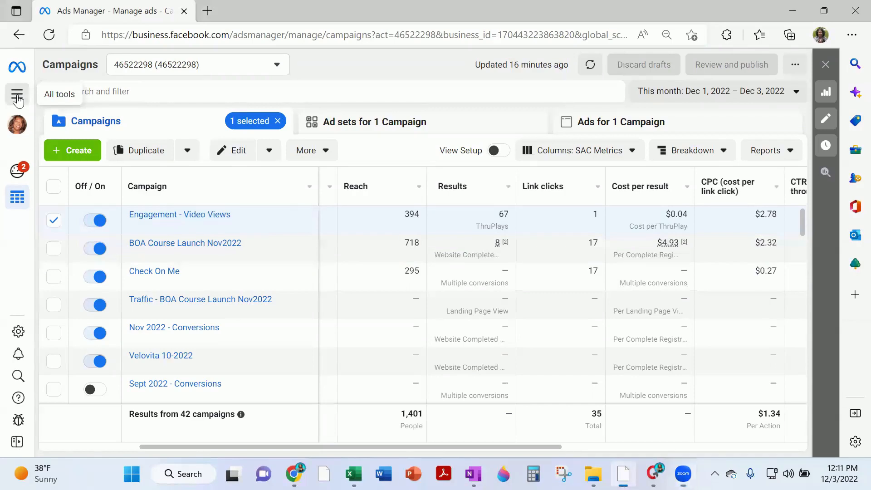
Go to the Audiences page through the All tools menu
click(17, 97)
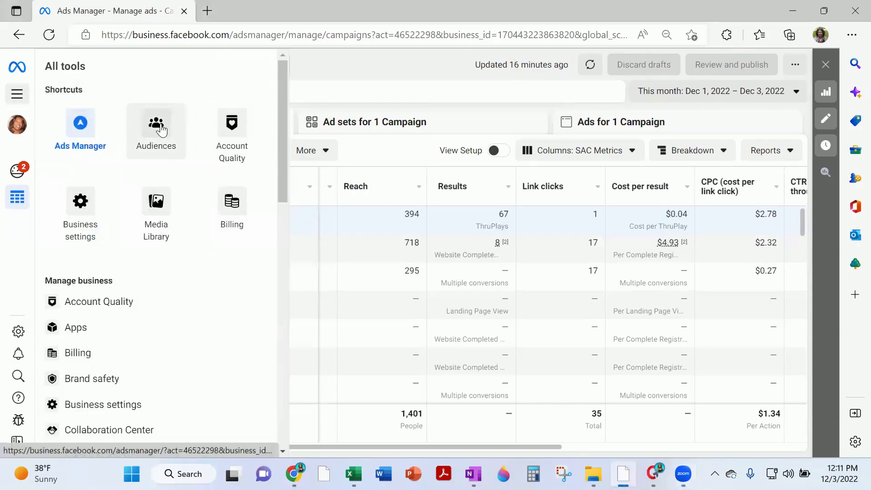
scroll(154, 276, down, 5)
scroll(117, 296, down, 2)
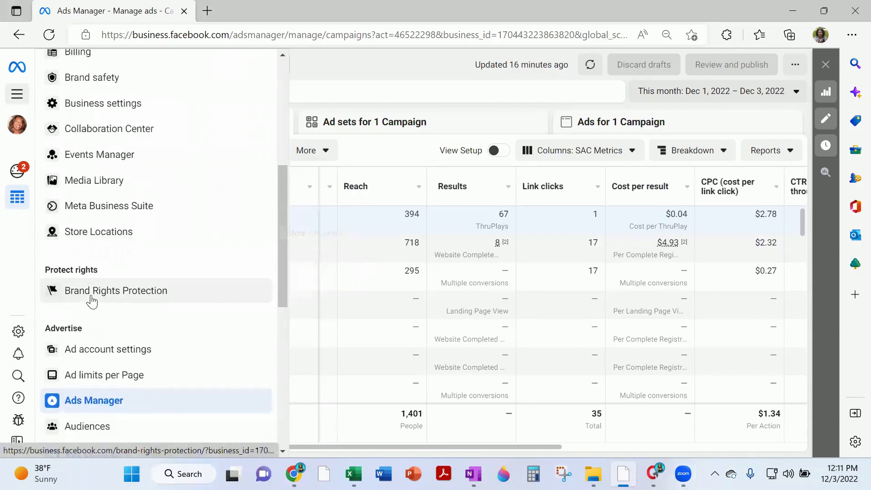
scroll(113, 390, down, 2)
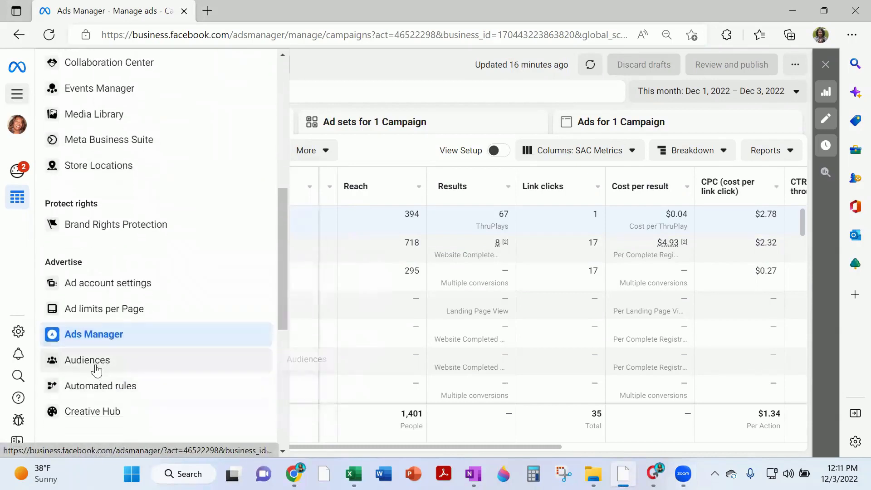
scroll(107, 363, up, 8)
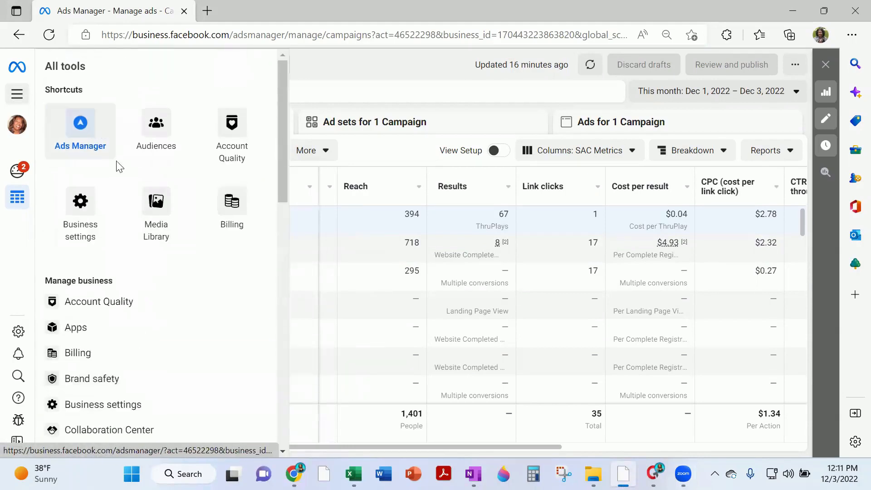
click(156, 130)
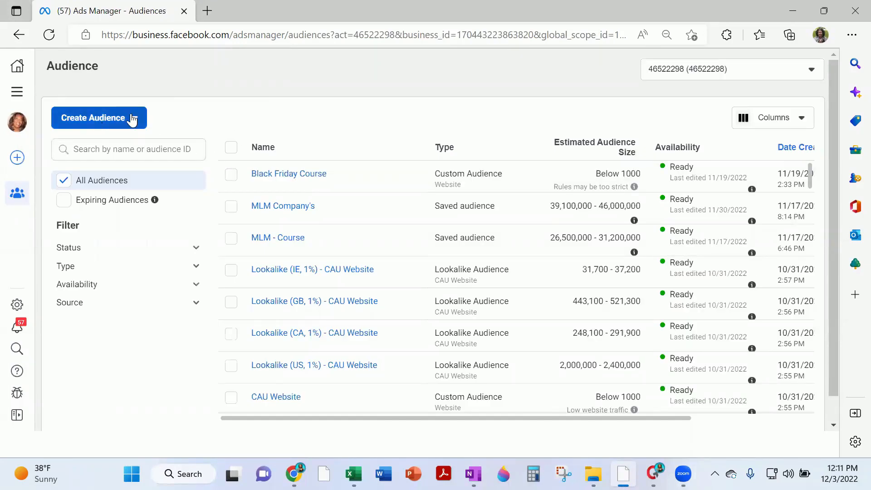
Choose Saved audience from the Create Audience dropdown
click(137, 120)
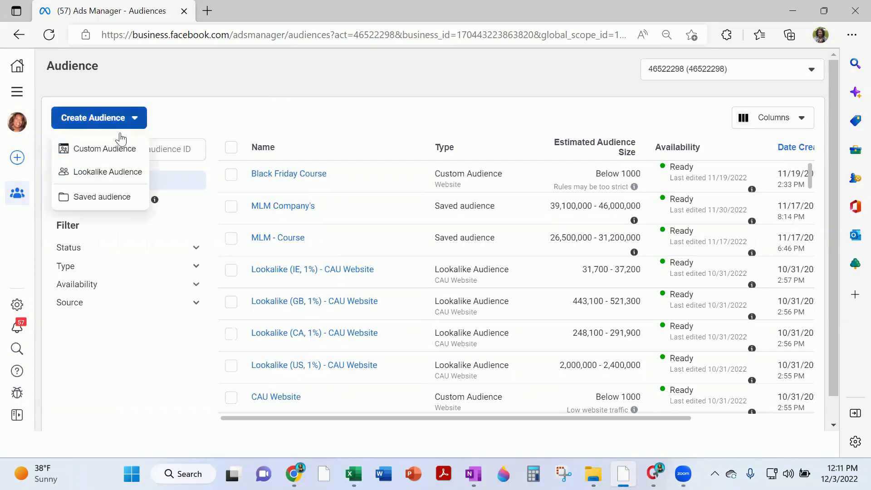
click(116, 197)
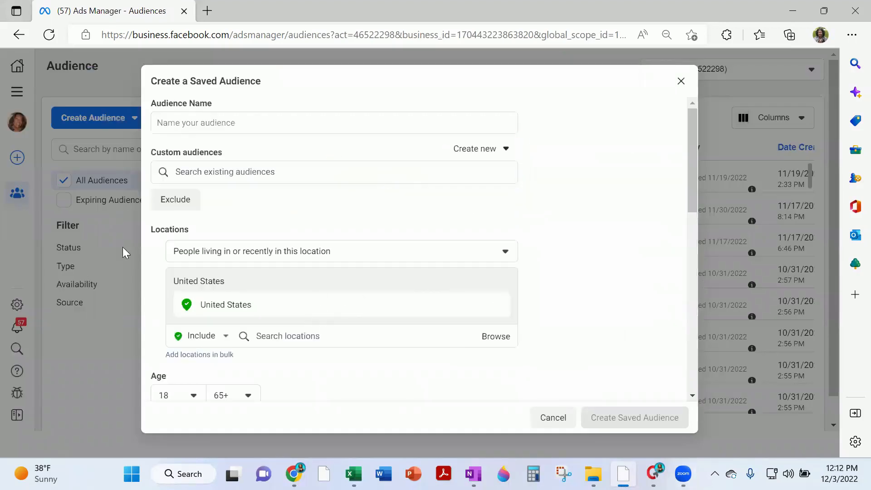
mouse_move(195, 228)
Name the audience 'Demo' and add Canada as a location
click(260, 119)
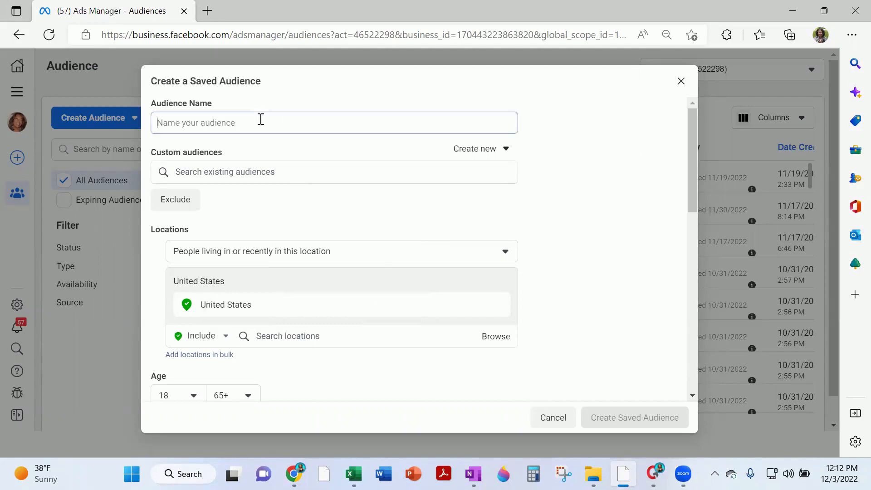
text(Demo)
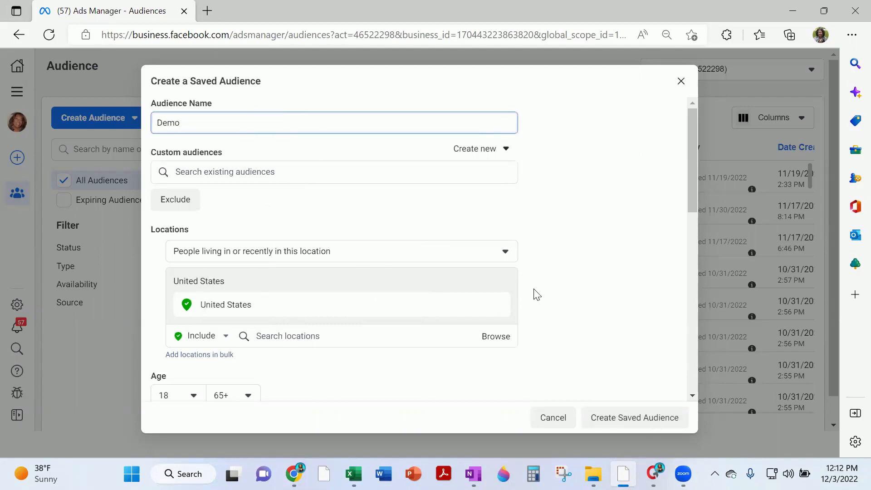
scroll(536, 295, down, 2)
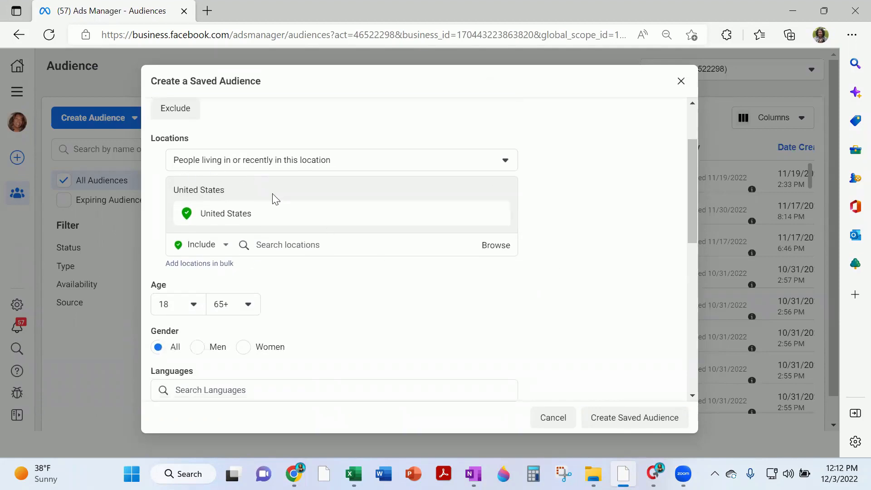
click(314, 244)
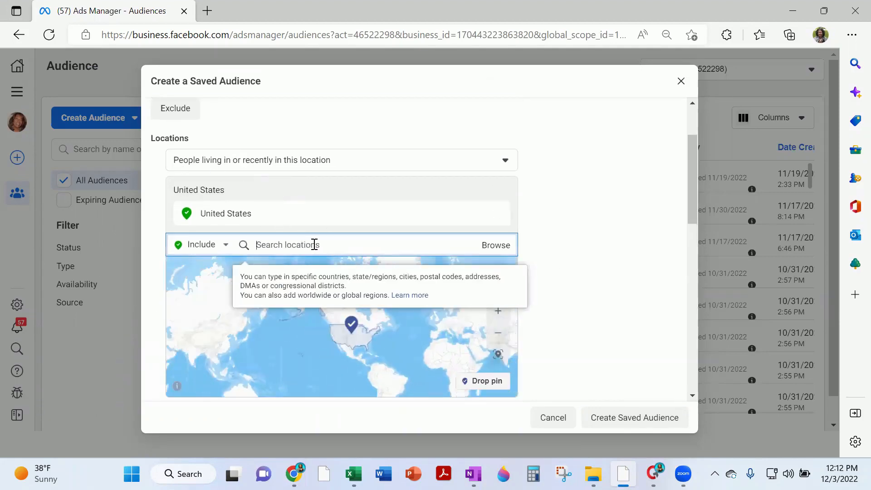
text(canada)
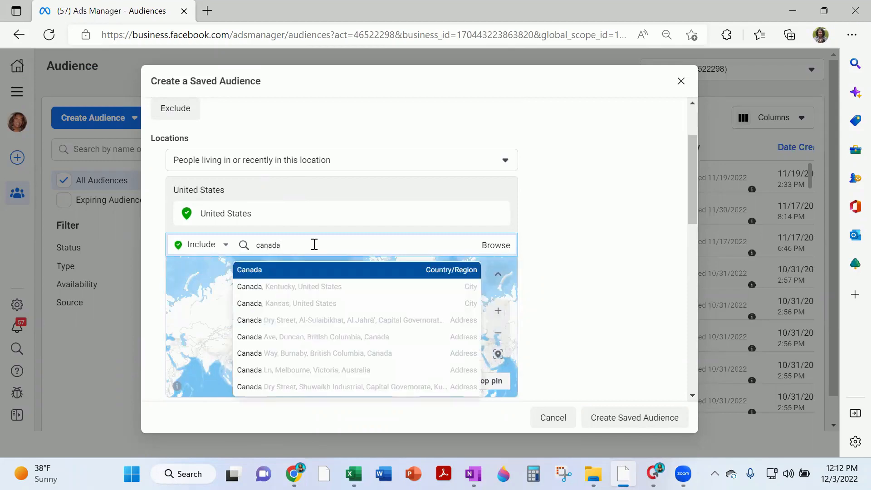
click(283, 271)
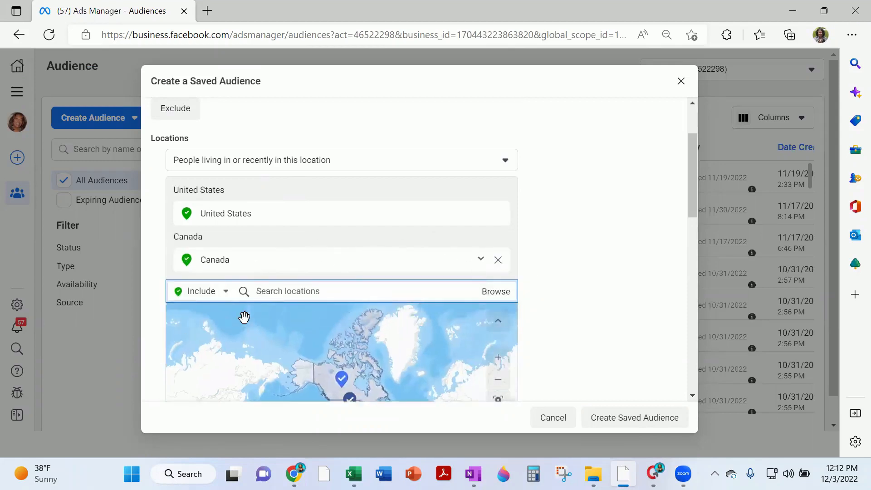
Add United Kingdom, Ireland and Australia to the audience locations
scroll(305, 247, down, 1)
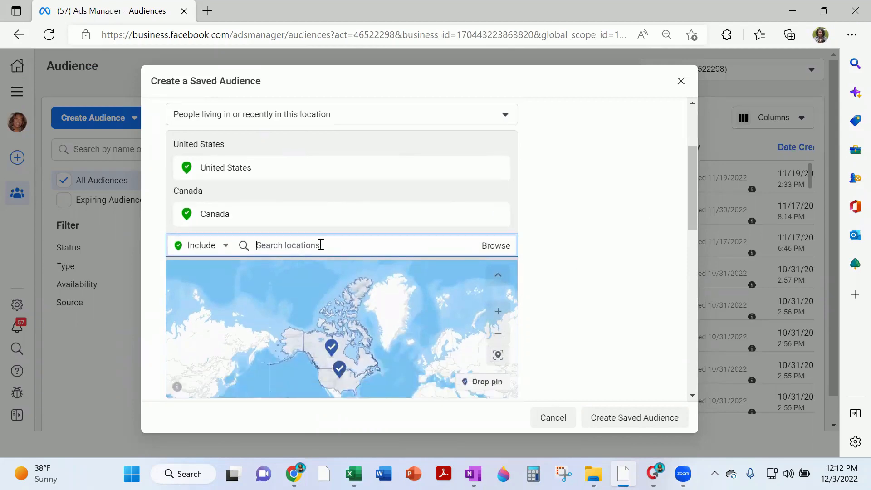
text(unit)
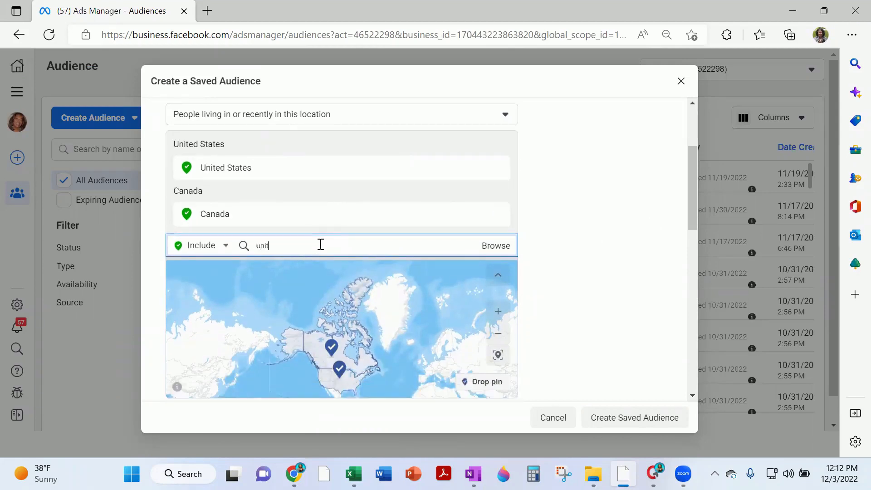
text(ed king)
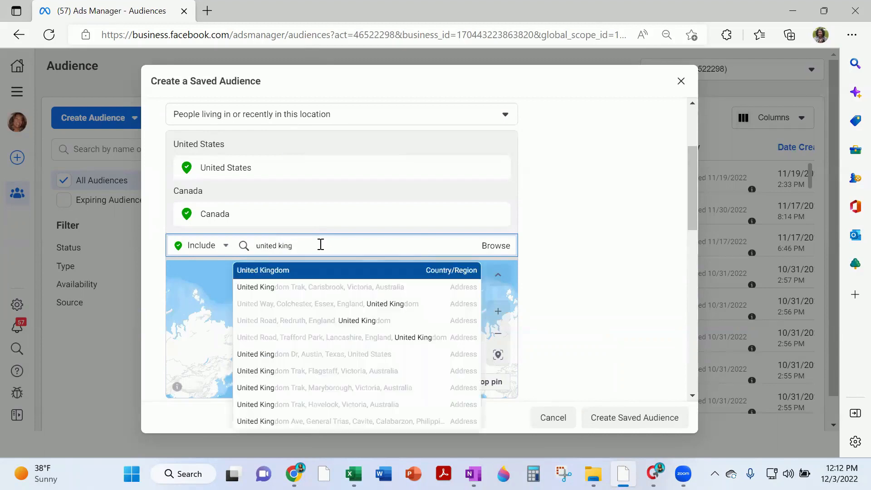
click(286, 270)
text(7ire)
key(BackSpace)
key(BackSpace)
key(BackSpace)
key(BackSpace)
text(ireland)
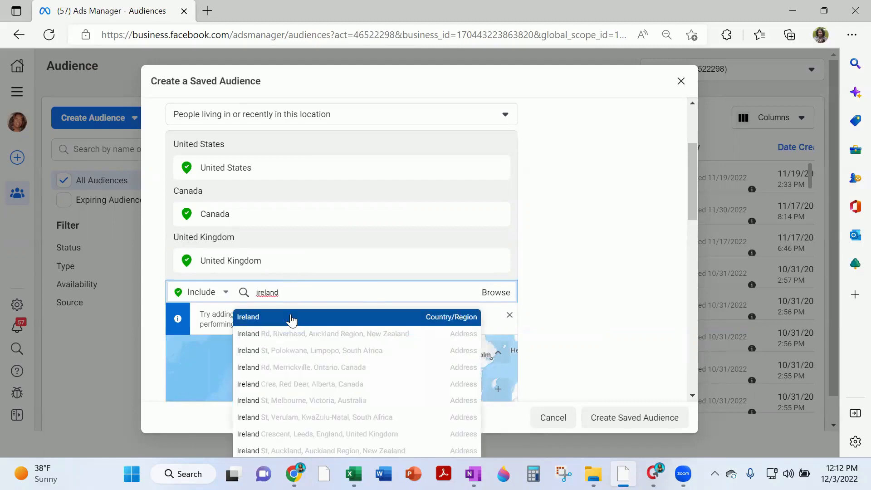
click(288, 317)
scroll(564, 277, down, 2)
text(australia)
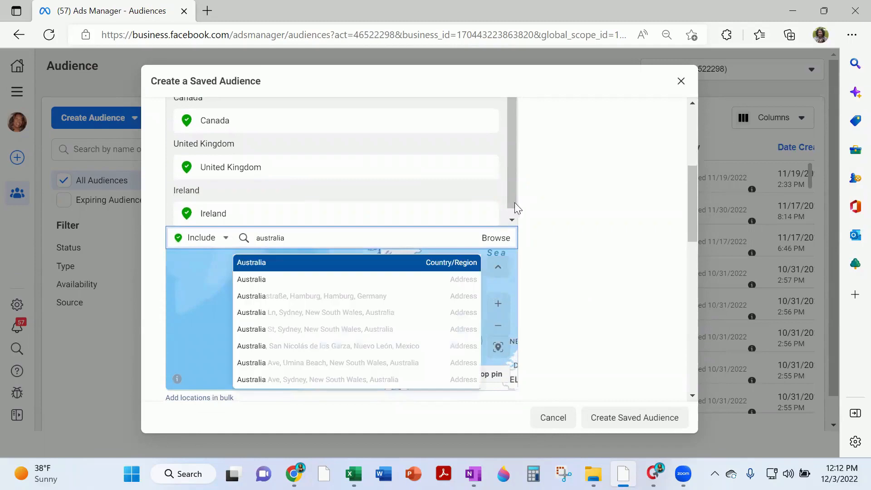
click(276, 268)
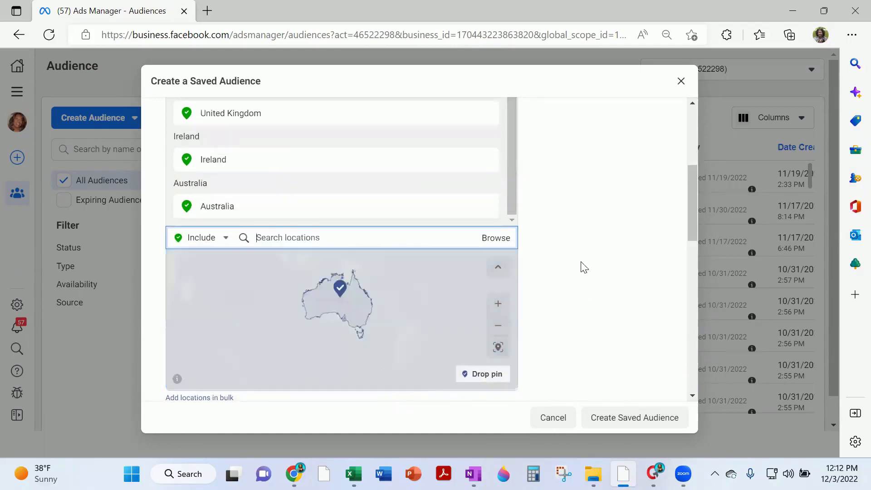
scroll(580, 264, down, 3)
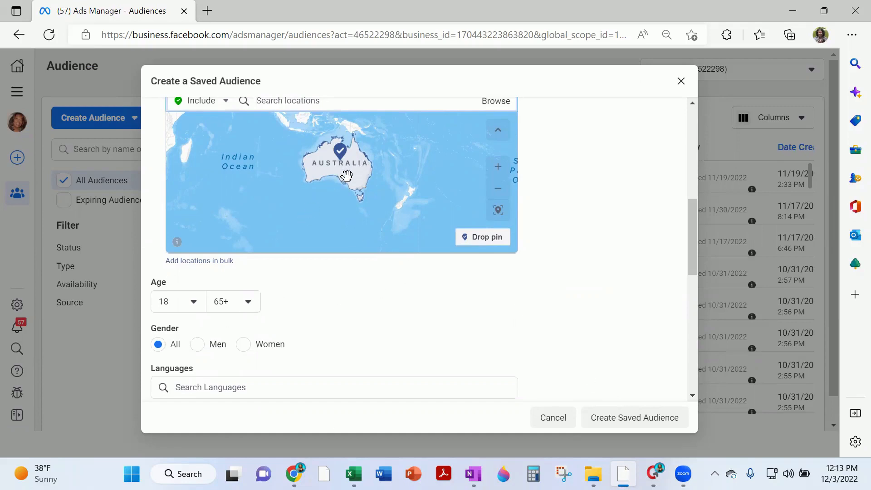
Set the audience age range to 35–64
click(195, 305)
scroll(186, 267, down, 3)
scroll(179, 229, down, 6)
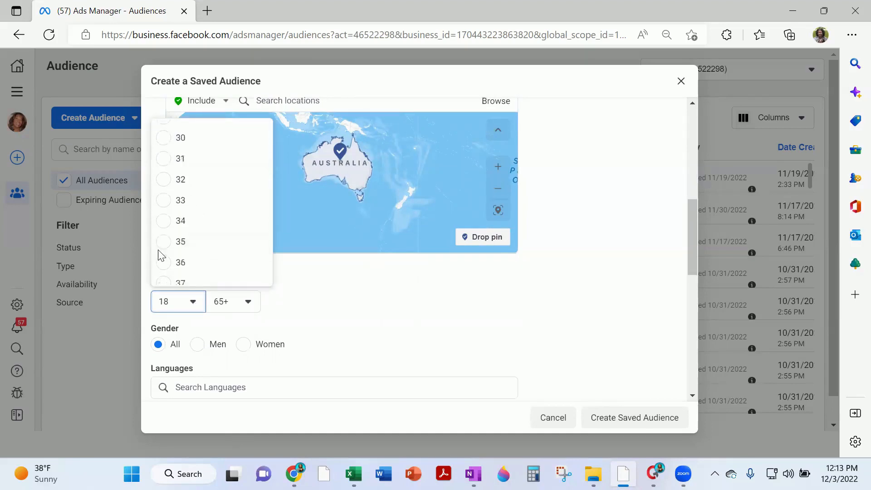
click(166, 242)
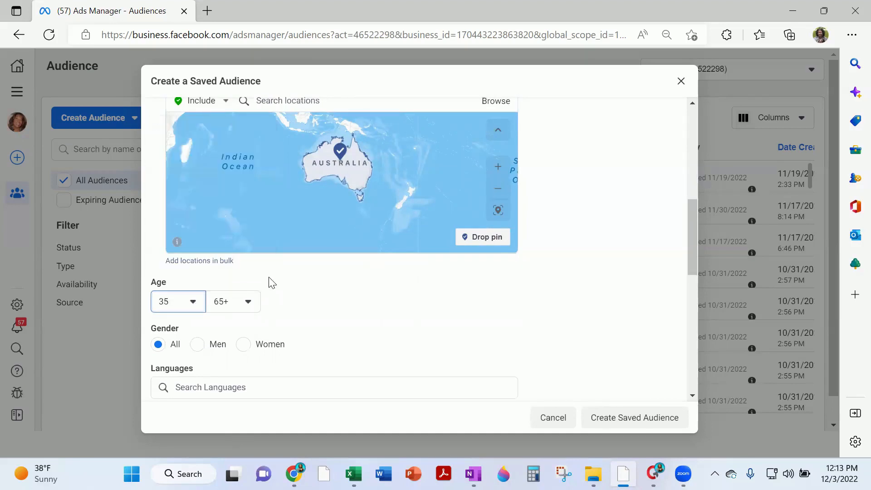
click(249, 302)
click(227, 252)
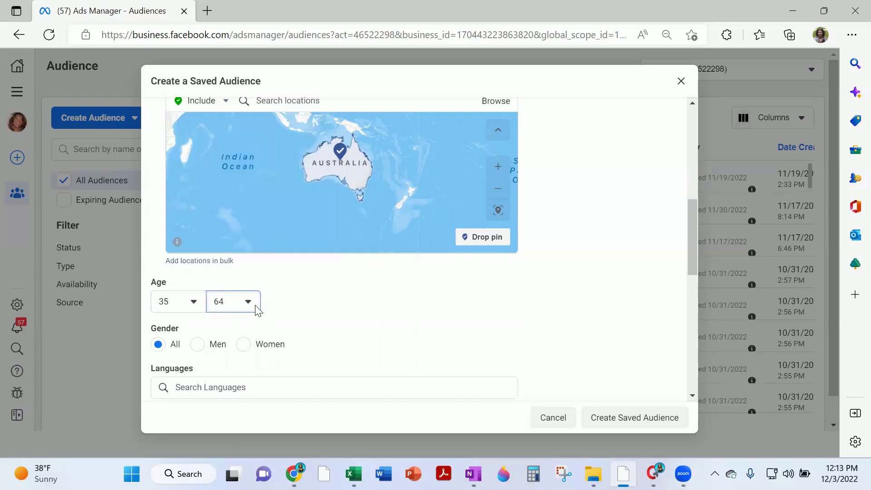
scroll(614, 305, up, 4)
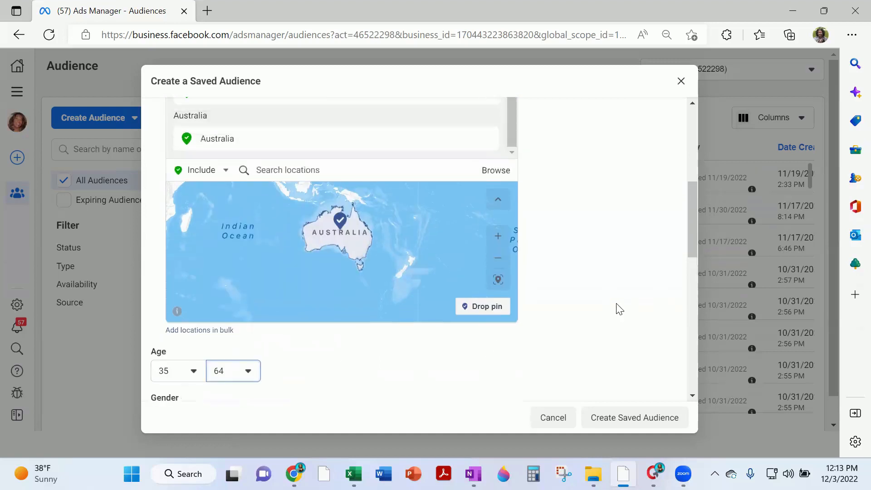
scroll(223, 211, down, 2)
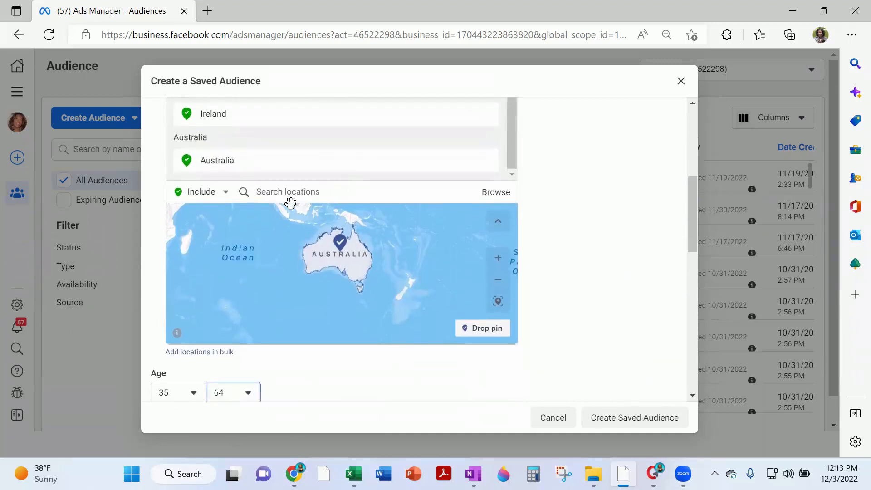
click(331, 191)
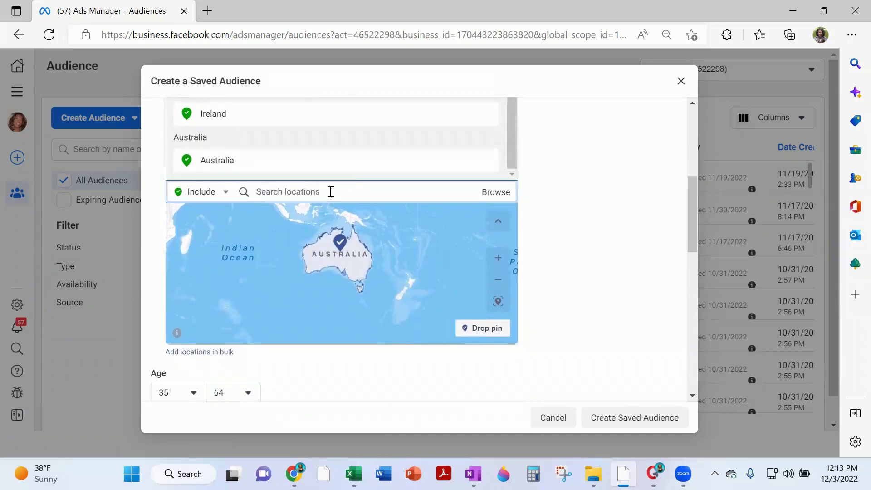
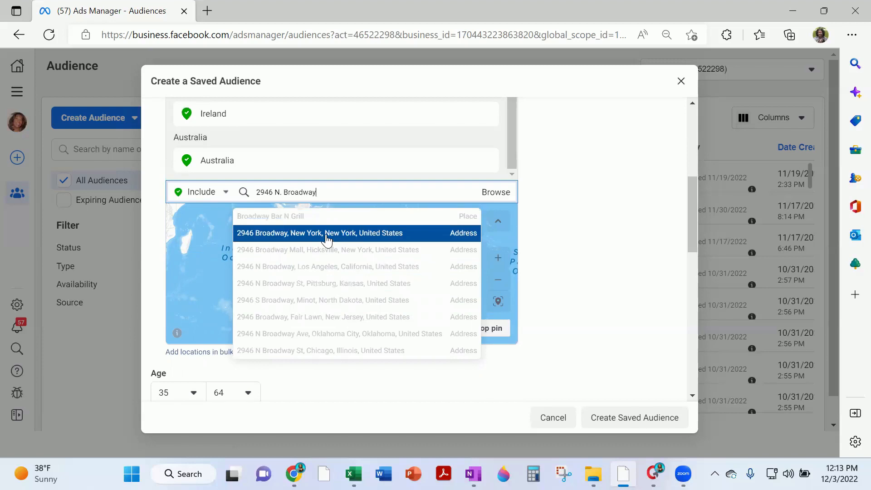
click(378, 238)
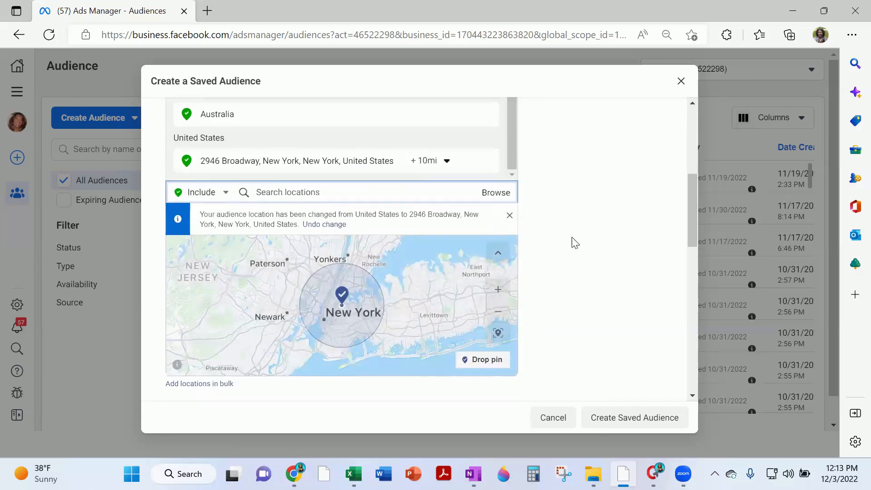
click(446, 163)
drag(423, 200, 467, 202)
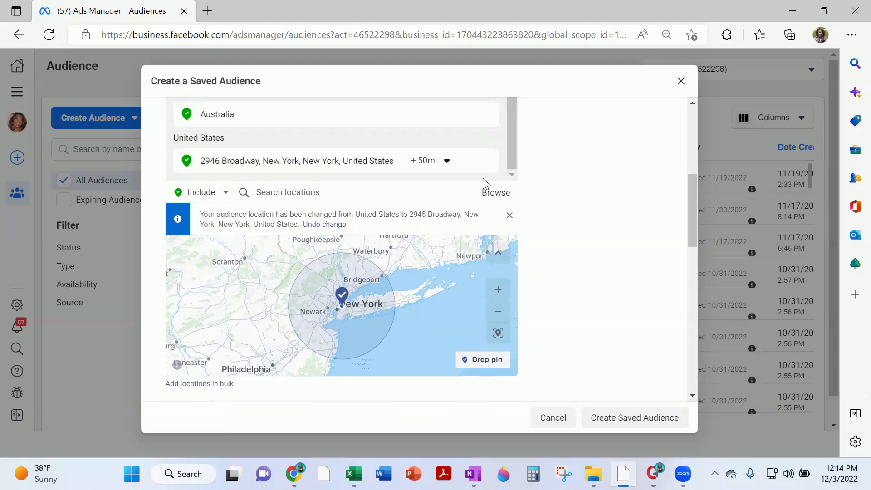
click(486, 161)
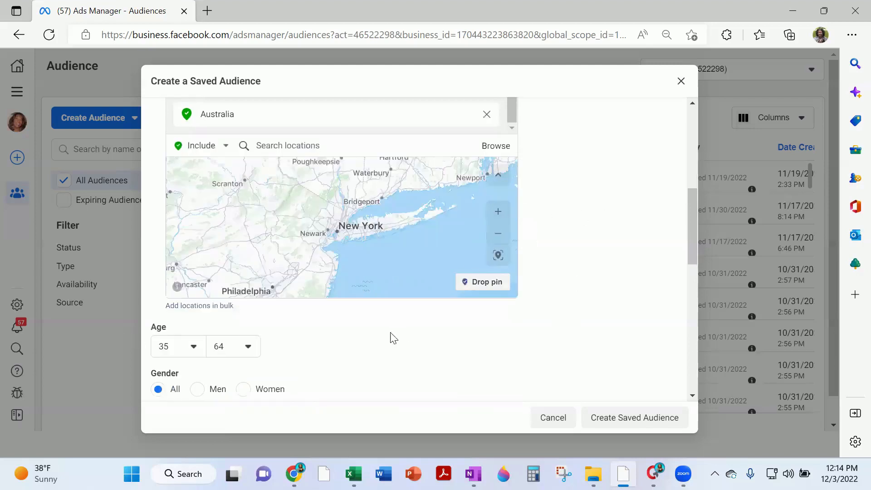
Add English (All) as the audience language
scroll(404, 338, down, 4)
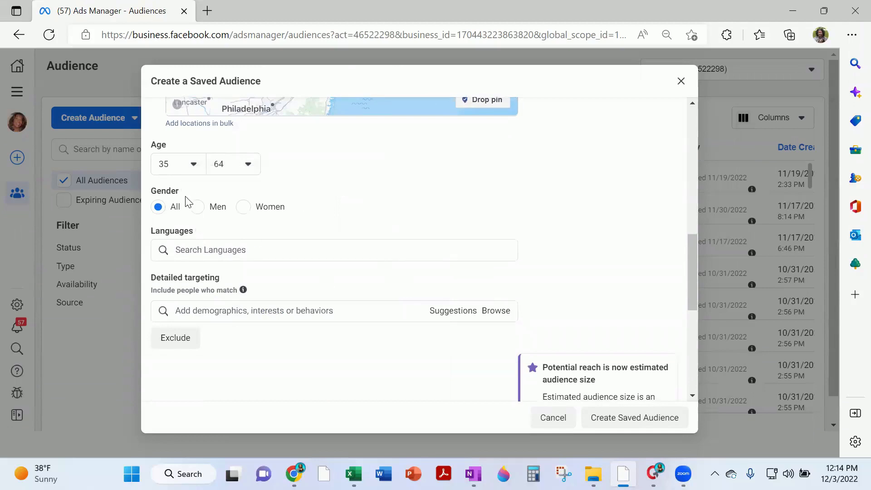
click(223, 250)
text(Engle)
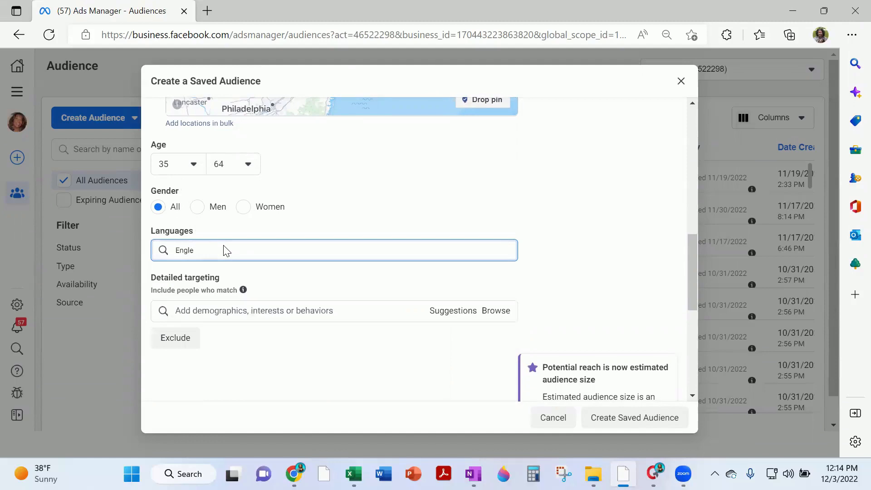
key(BackSpace)
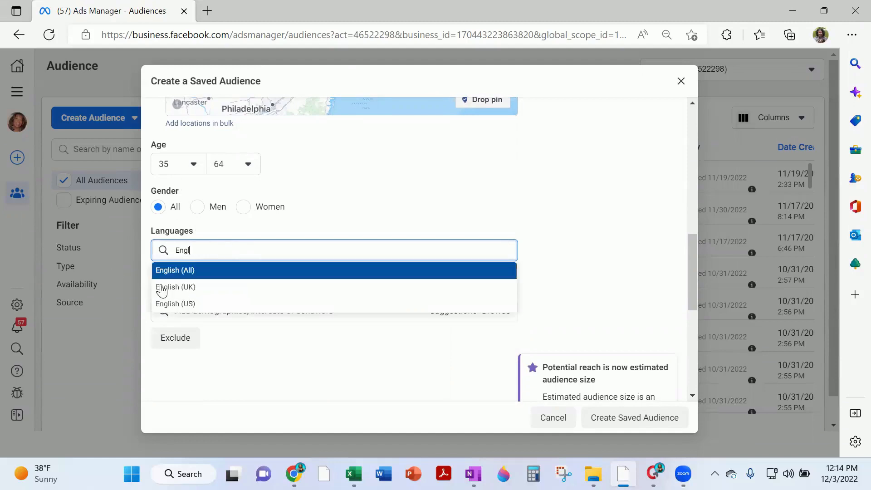
click(196, 272)
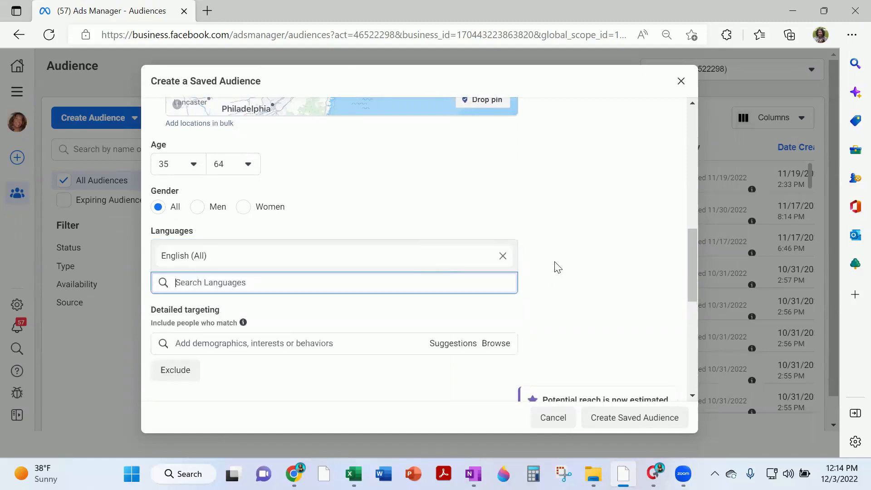
scroll(563, 263, down, 2)
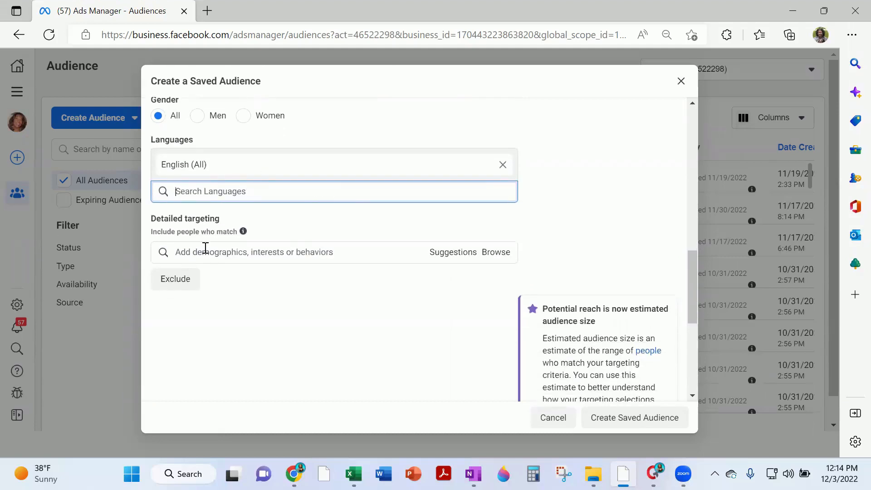
scroll(200, 249, down, 1)
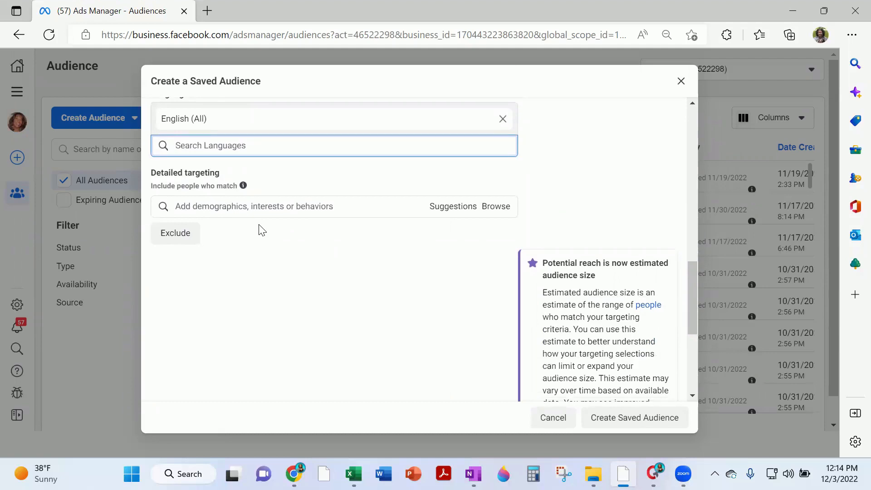
Search detailed targeting for dentist titles and add General Dentist
click(308, 207)
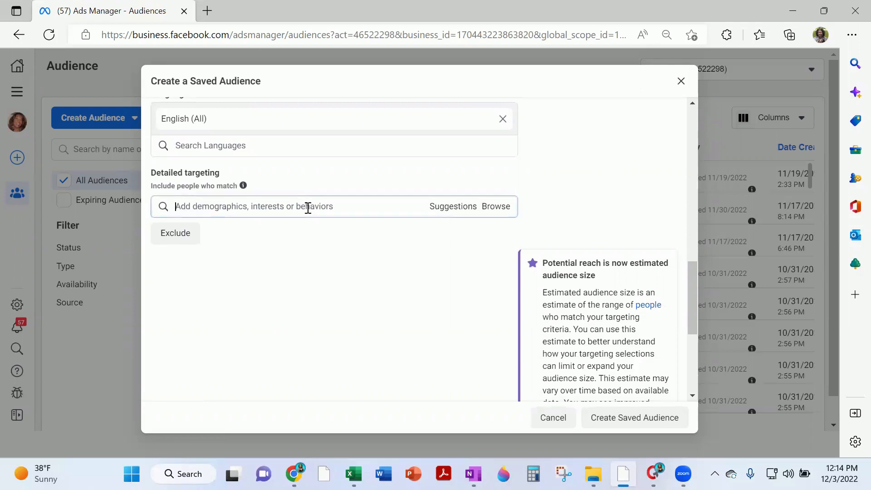
text(dentist)
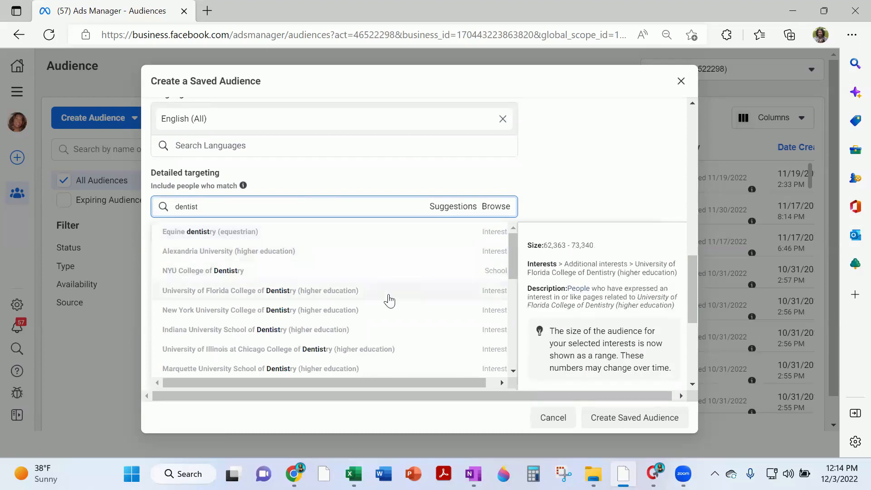
scroll(393, 299, down, 3)
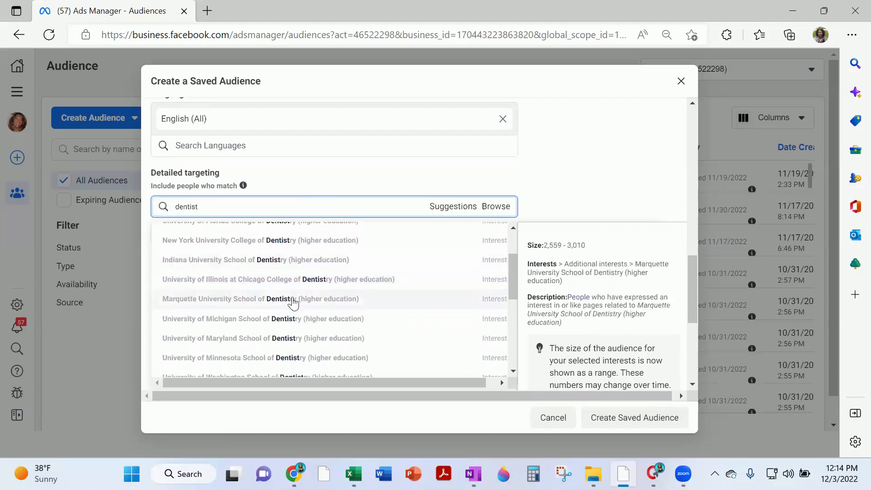
scroll(368, 349, down, 3)
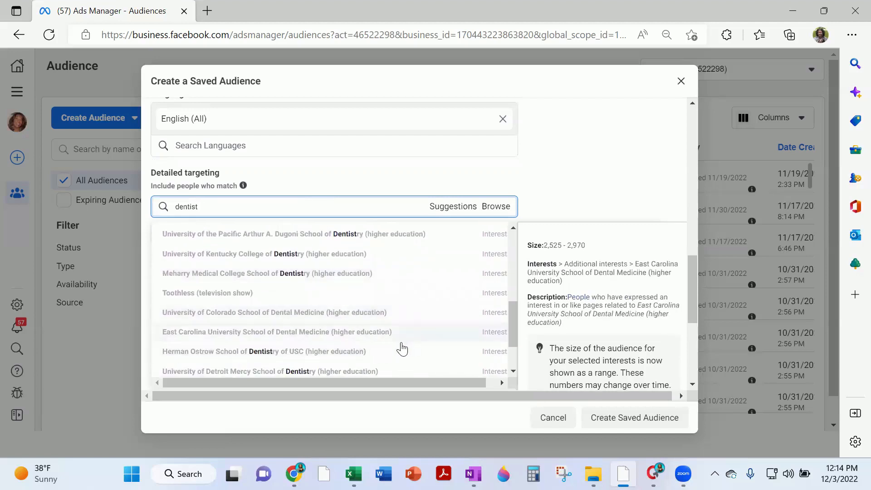
scroll(402, 349, down, 1)
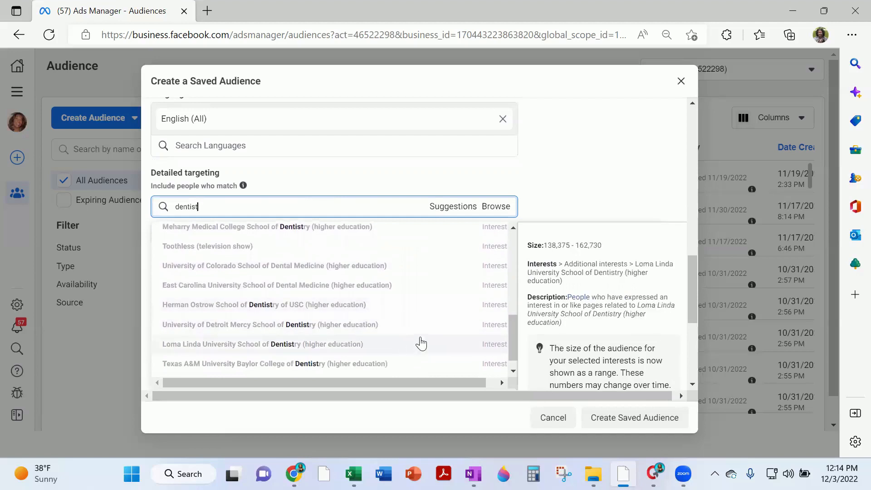
scroll(420, 344, down, 1)
scroll(272, 245, up, 2)
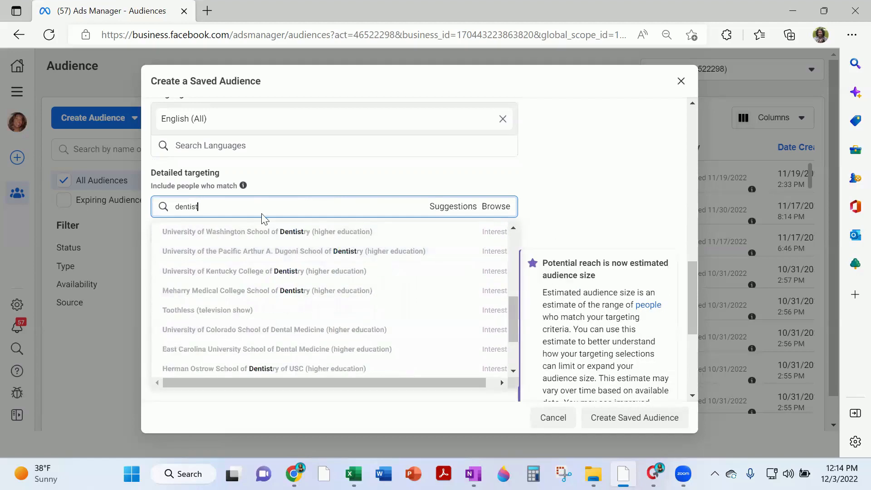
double_click(268, 206)
text(endon)
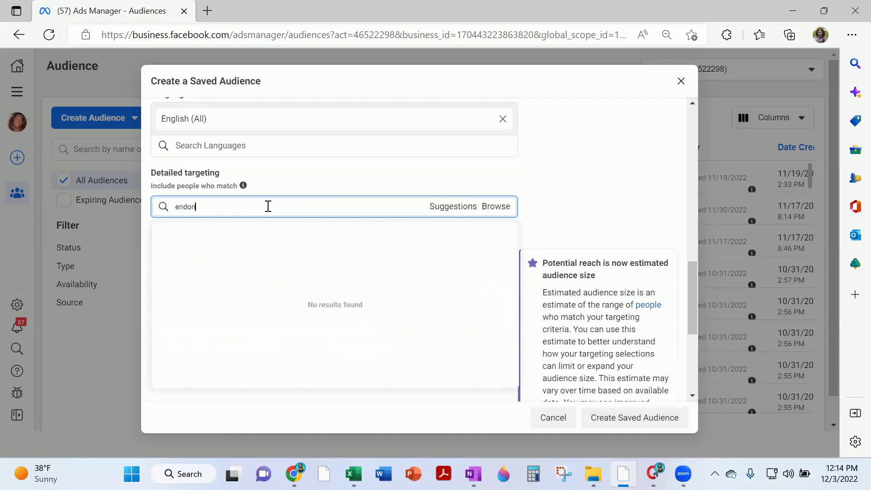
key(BackSpace)
key(BackSpace)
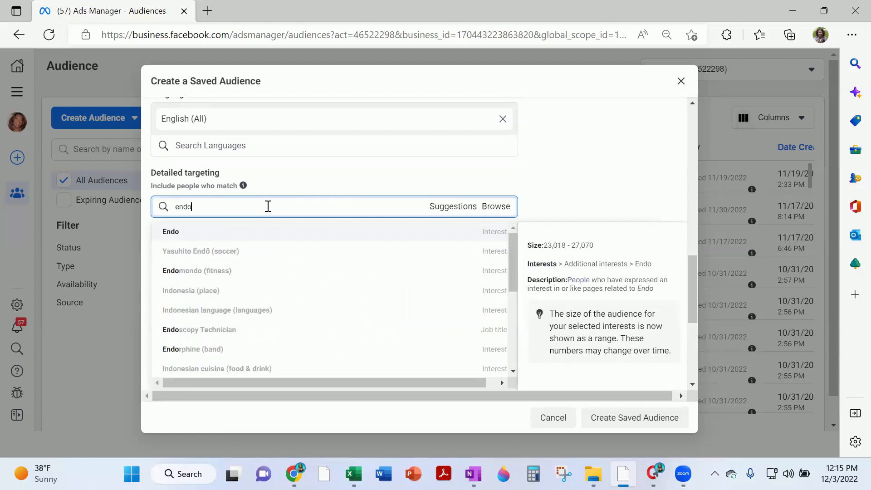
text(ntist)
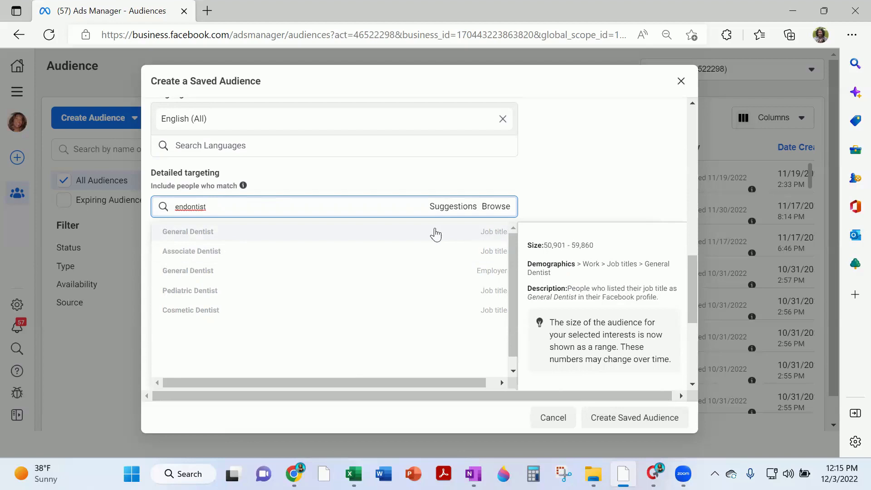
click(461, 231)
From suggestions, add Dentist, Dentistry, dentist, Cosmetic Dentist and Pediatric Dentist job titles
scroll(449, 209, down, 1)
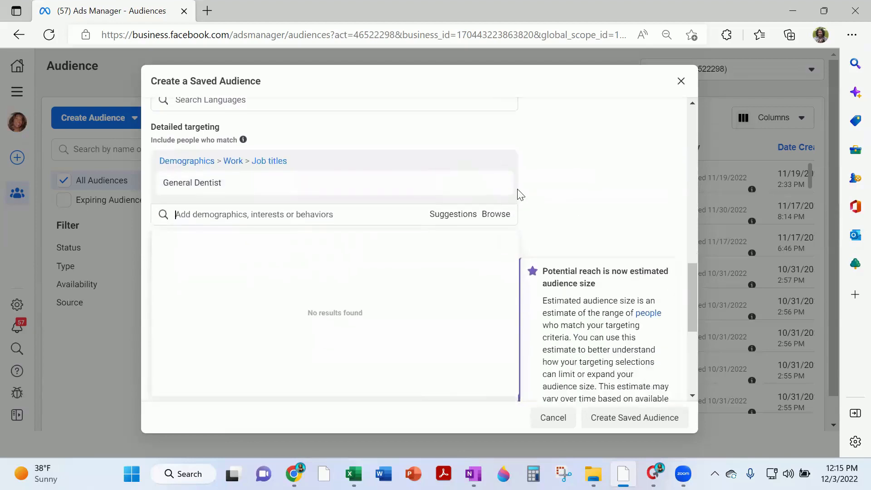
mouse_move(305, 193)
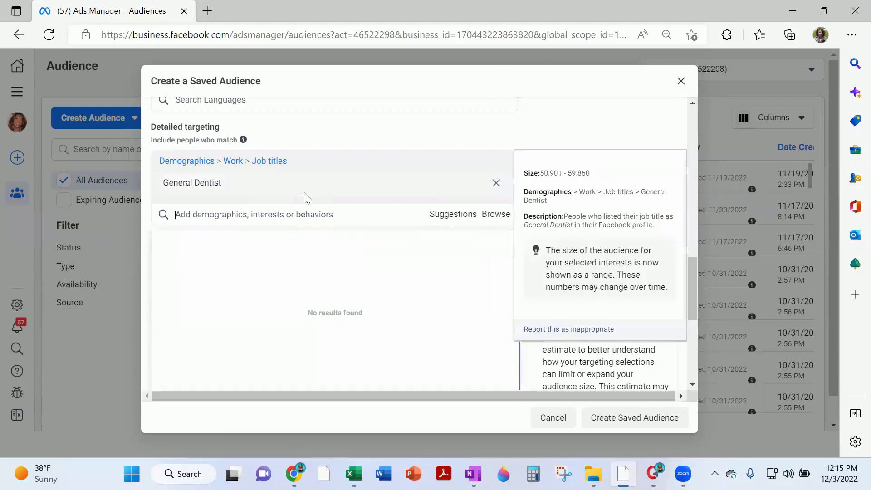
click(450, 216)
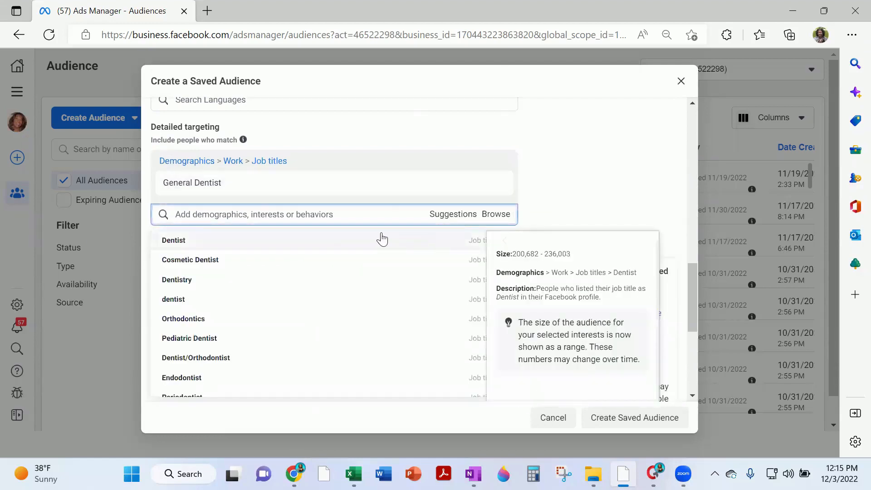
click(336, 239)
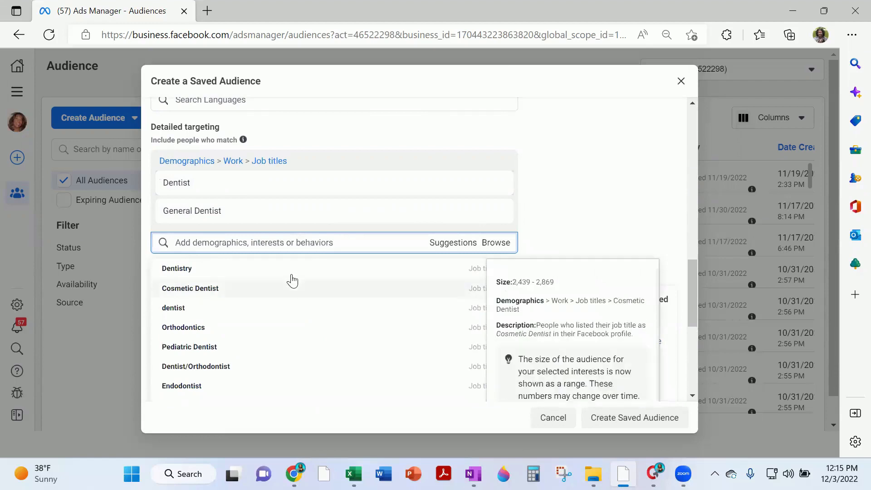
click(291, 274)
mouse_move(210, 304)
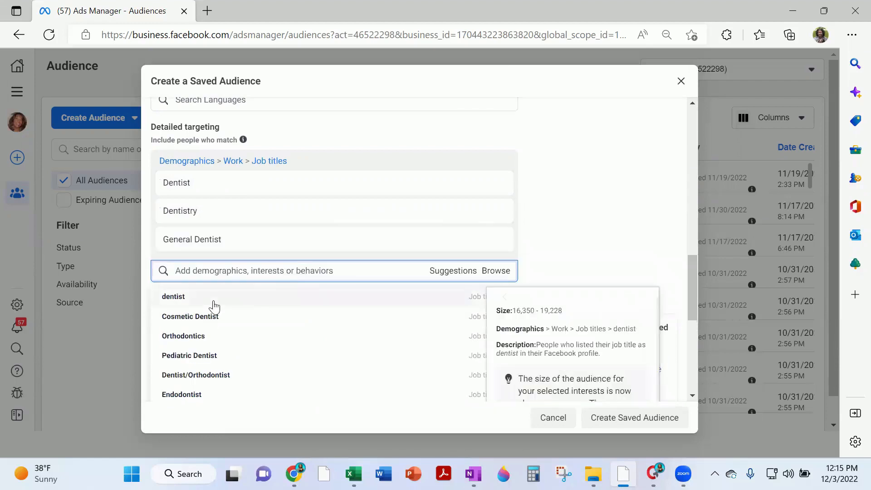
click(183, 298)
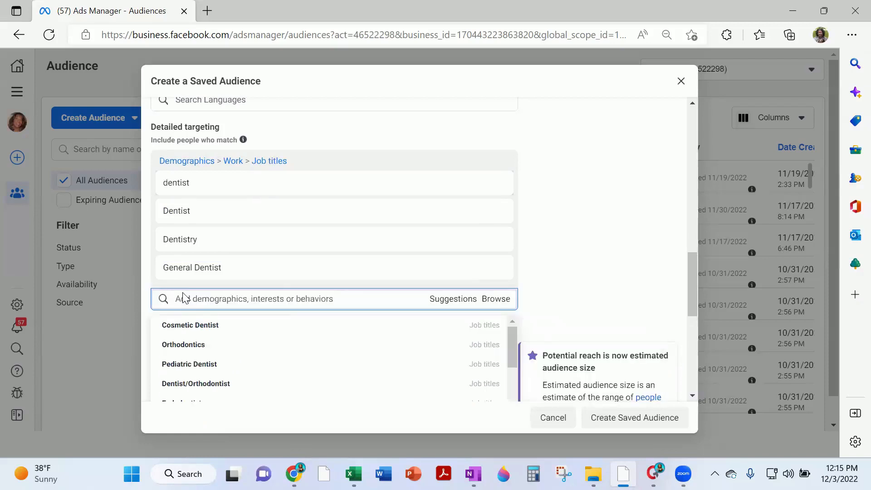
click(202, 328)
click(219, 358)
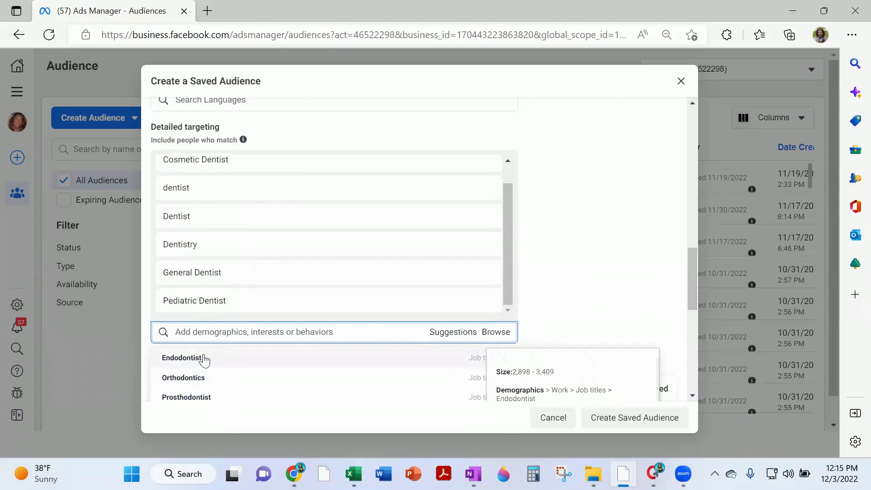
Add Endodontist, Periodontist, Orthodontics, DDS, OMS, Prosthodontist, OMS Resident and Dentist/Orthodontist job titles
click(204, 359)
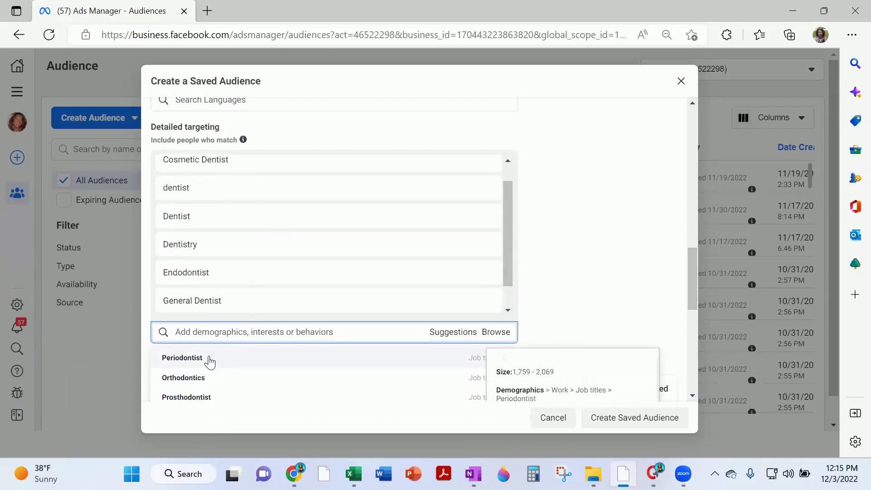
click(209, 360)
click(207, 358)
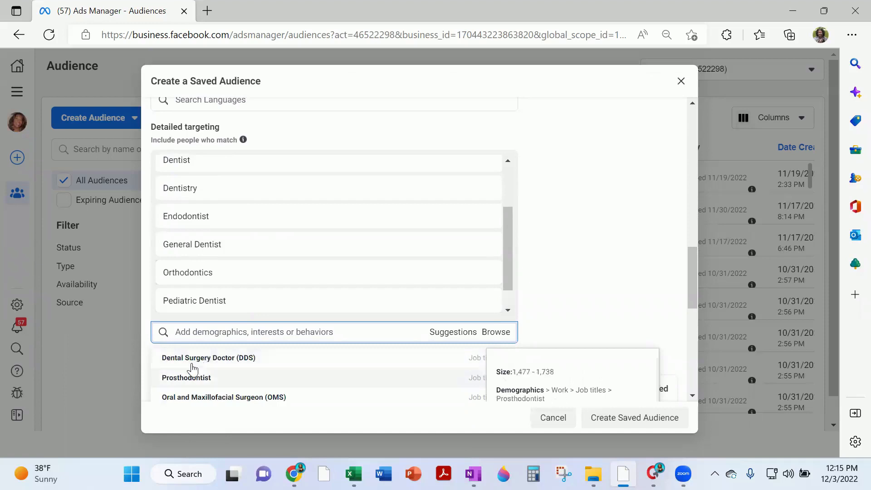
click(194, 358)
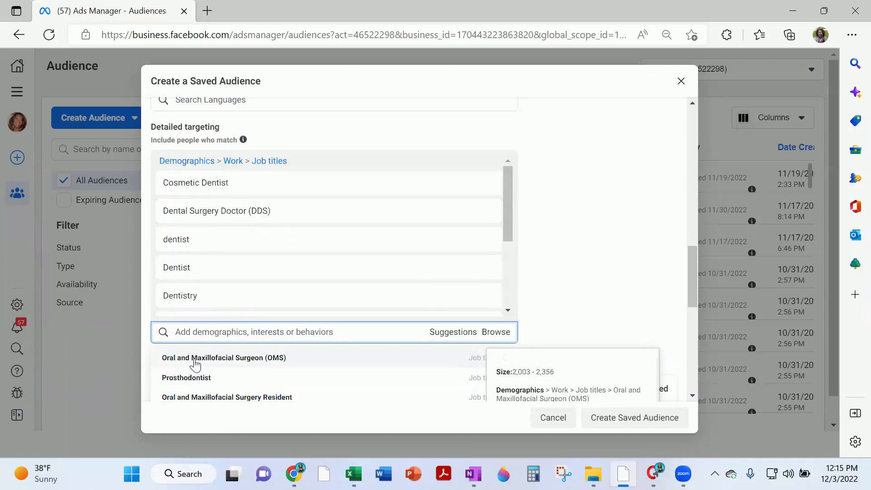
click(195, 359)
click(195, 358)
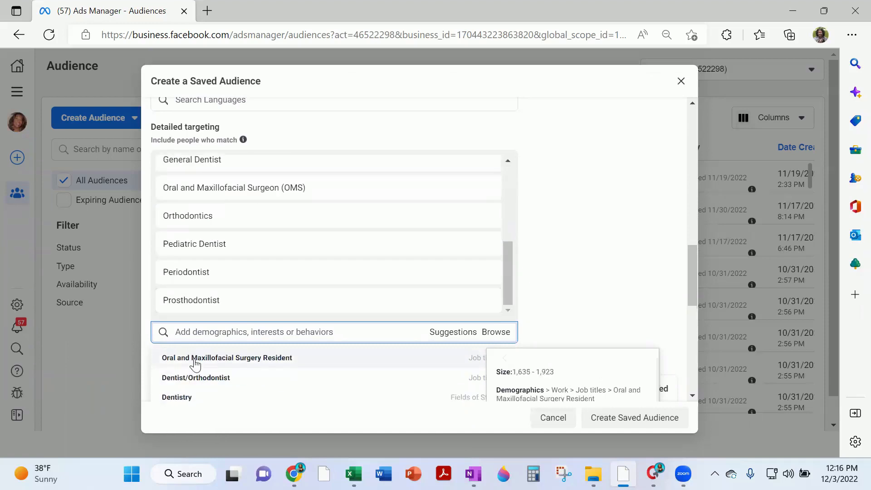
click(195, 359)
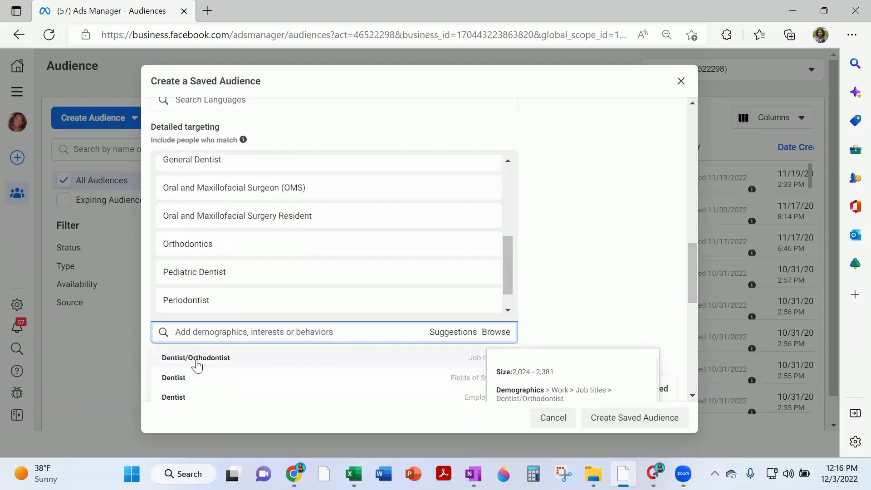
click(197, 363)
click(551, 261)
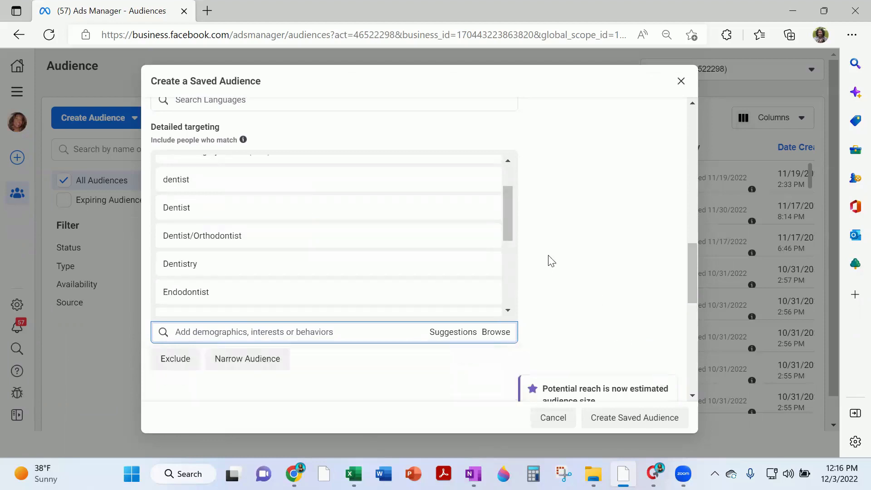
scroll(551, 261, down, 10)
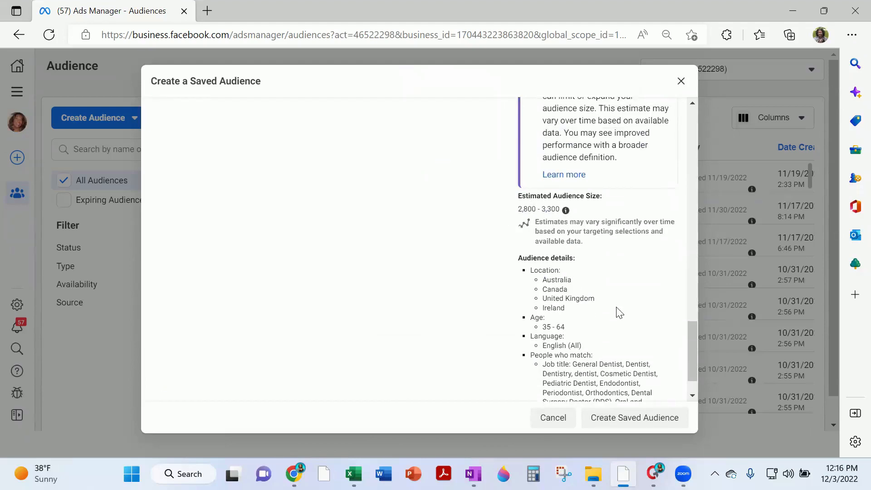
scroll(670, 345, down, 2)
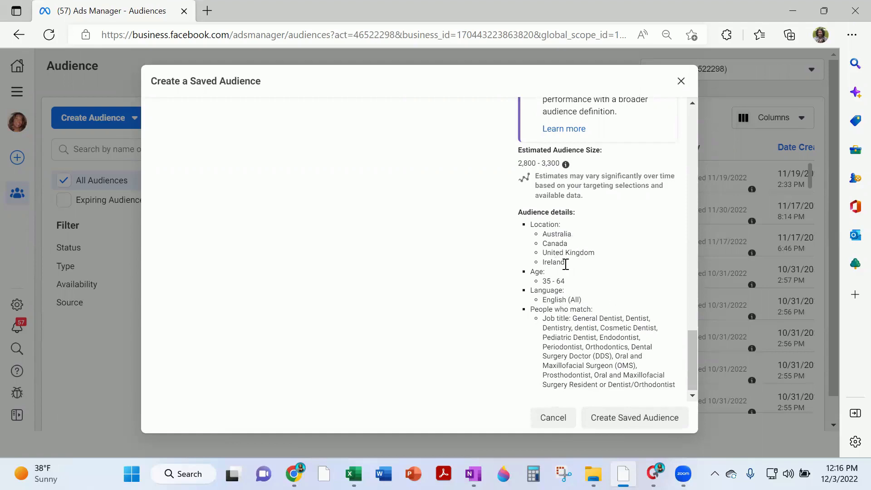
scroll(566, 264, up, 15)
Add United States back to the locations and review the 13,800–16,200 audience estimate
click(310, 163)
text(united states)
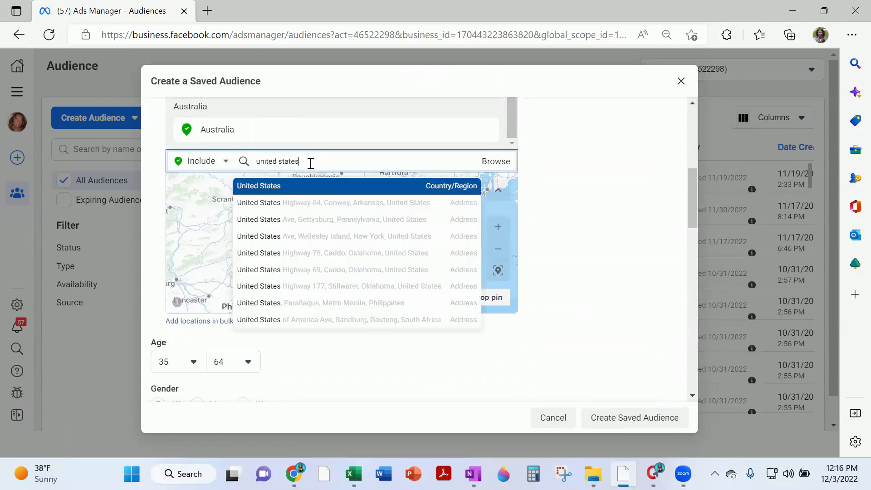
click(274, 187)
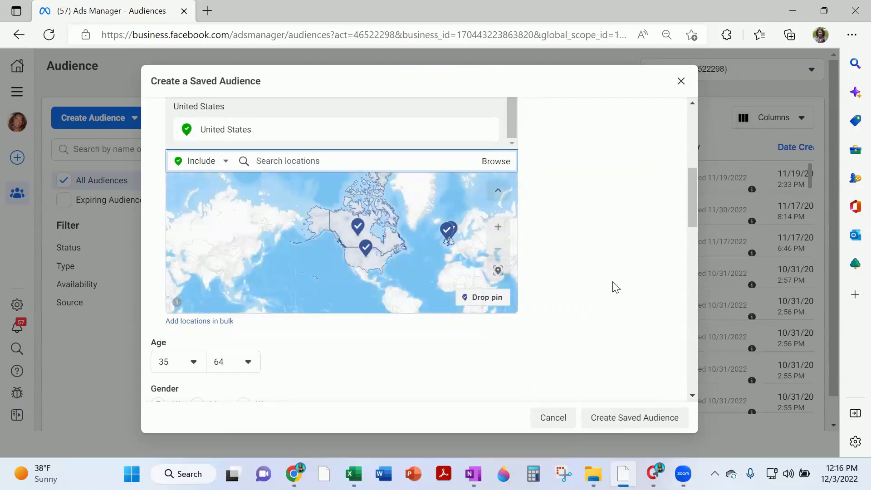
scroll(609, 294, down, 10)
scroll(607, 290, down, 3)
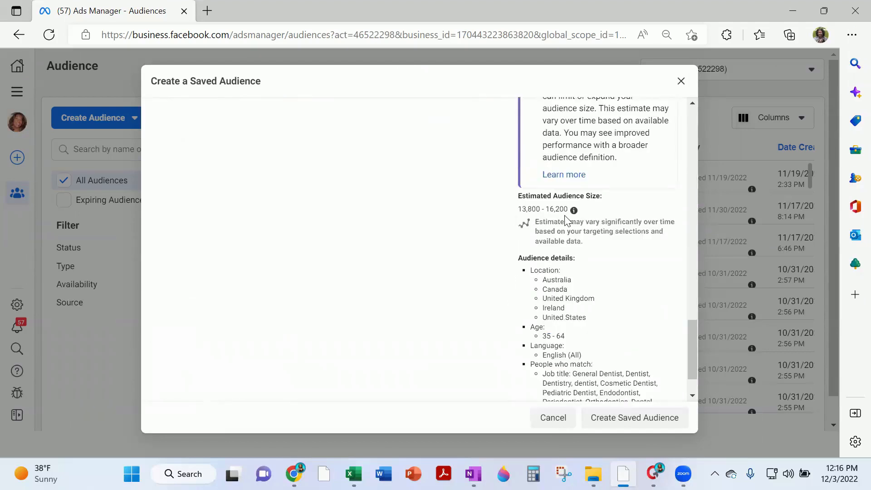
scroll(590, 313, down, 2)
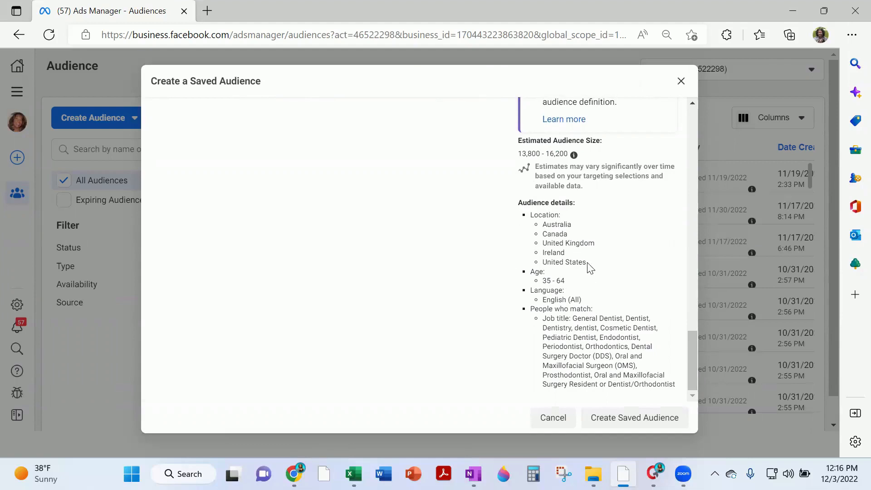
scroll(593, 327, up, 5)
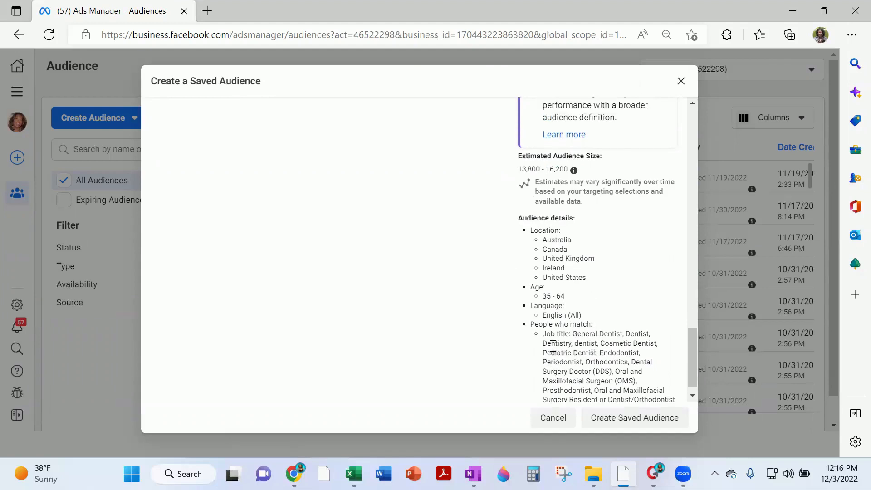
scroll(367, 296, up, 2)
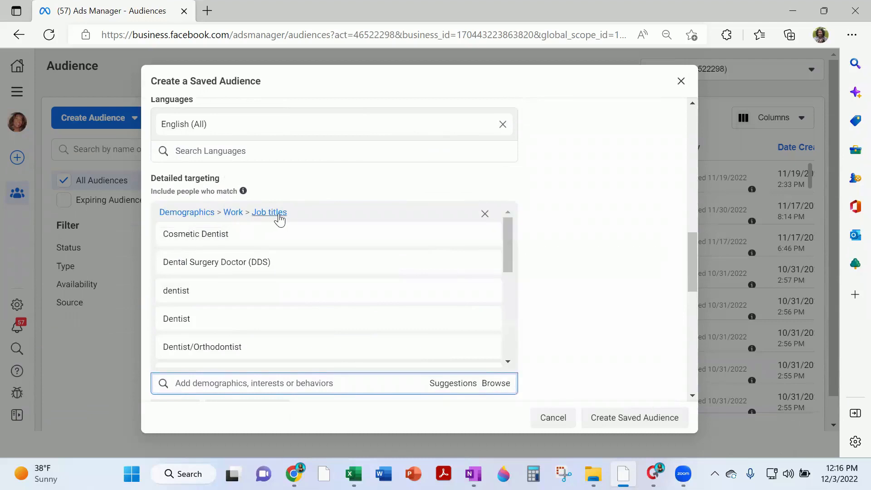
Remove Cosmetic Dentist and Dental Surgery Doctor (DDS) from the job titles
mouse_move(280, 234)
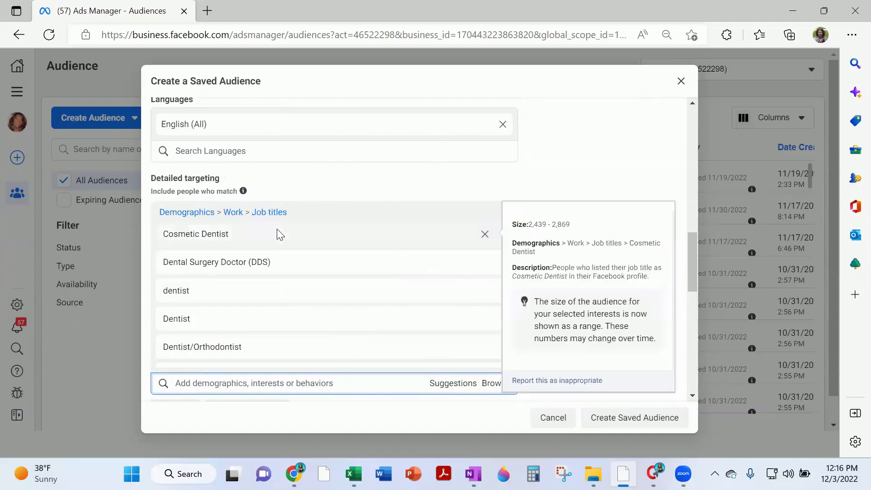
mouse_move(284, 301)
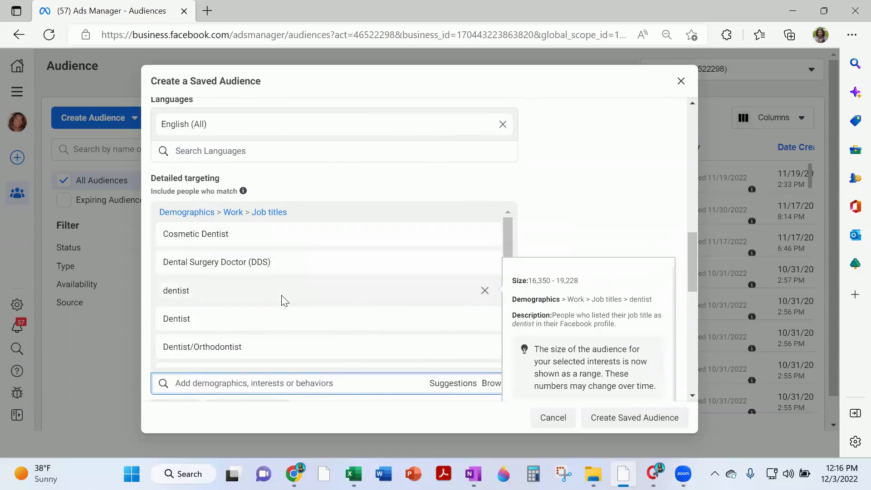
click(485, 235)
click(485, 234)
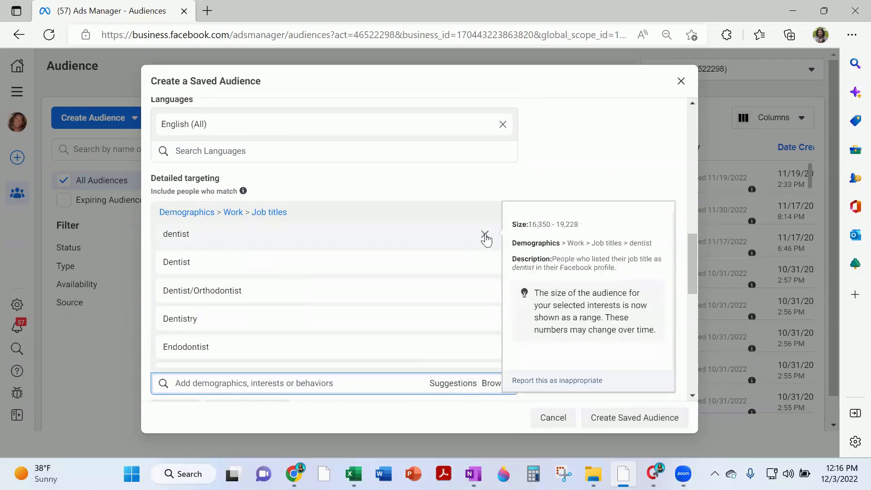
Attempt to create the saved audience
scroll(270, 189, up, 15)
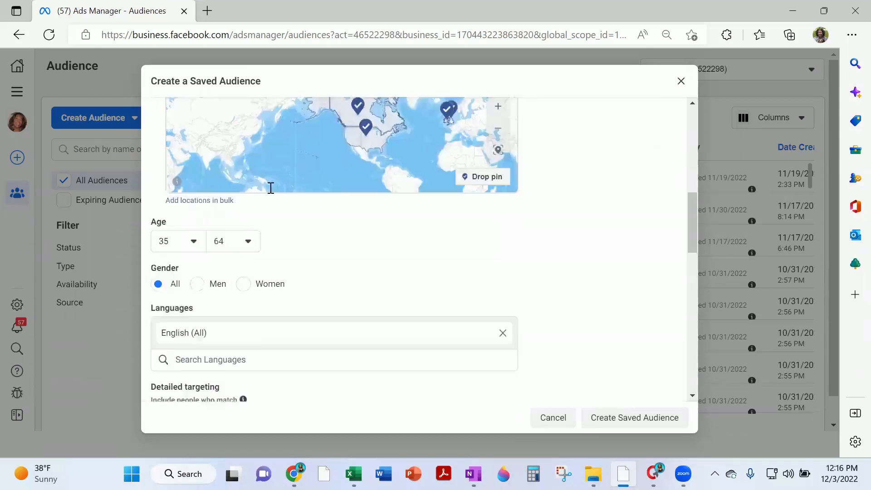
scroll(272, 169, down, 15)
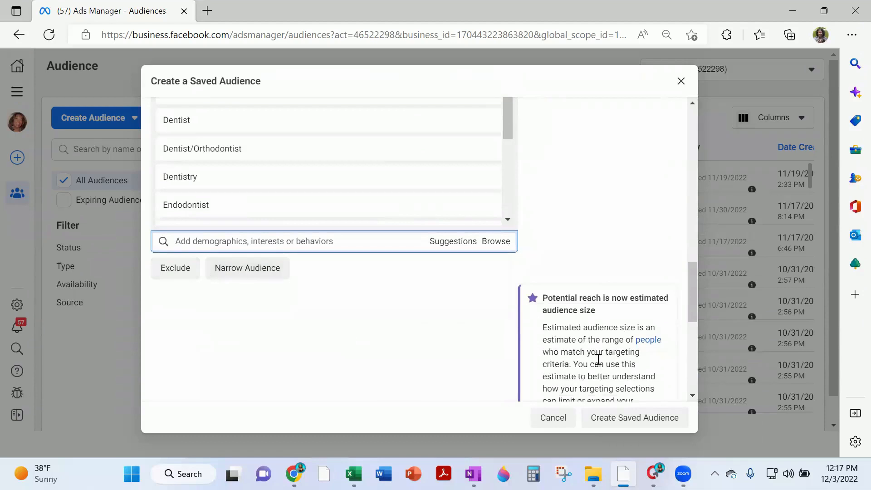
scroll(647, 304, down, 5)
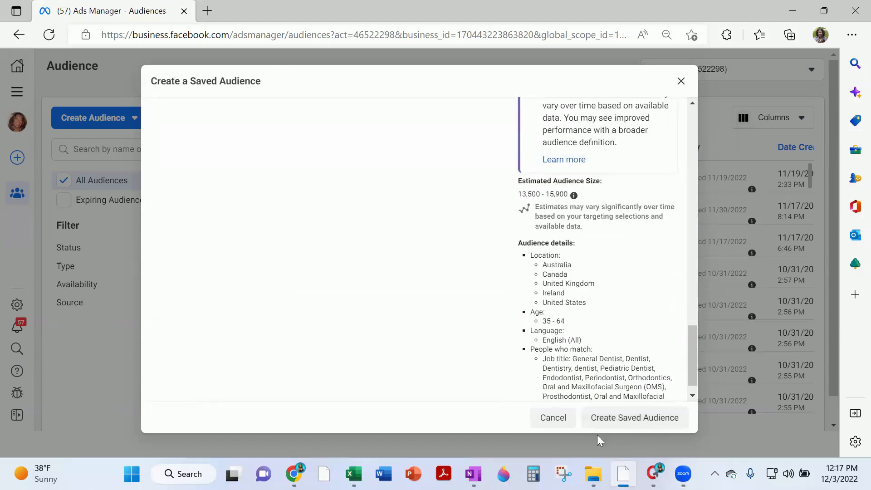
click(631, 420)
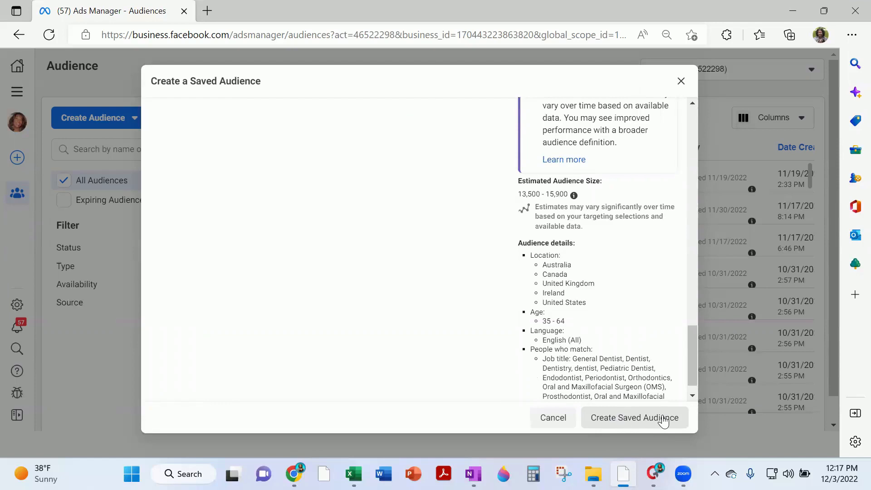
scroll(410, 223, up, 15)
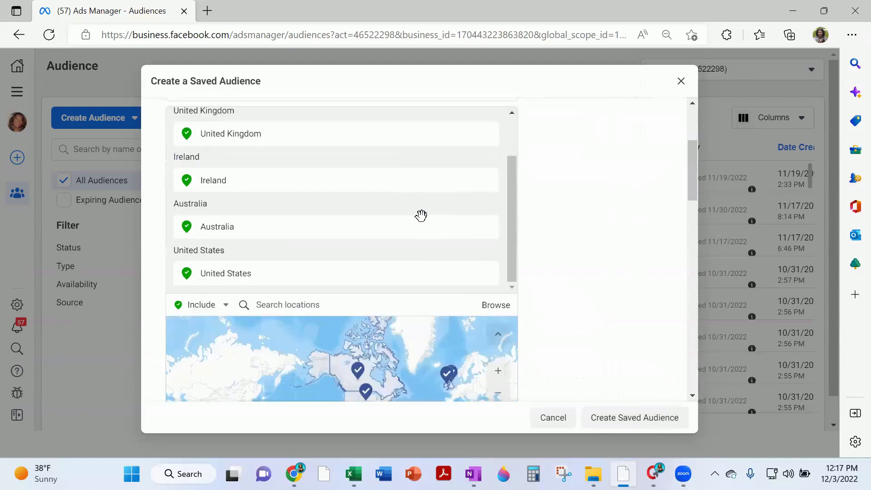
scroll(421, 215, down, 10)
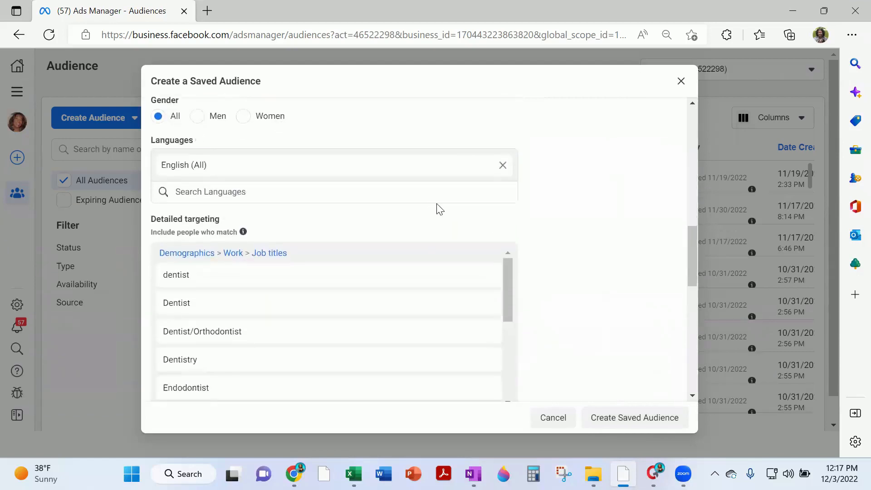
scroll(439, 209, down, 2)
Clear the job-title group and add Entrepreneurship as an interest, then view suggestions
click(485, 165)
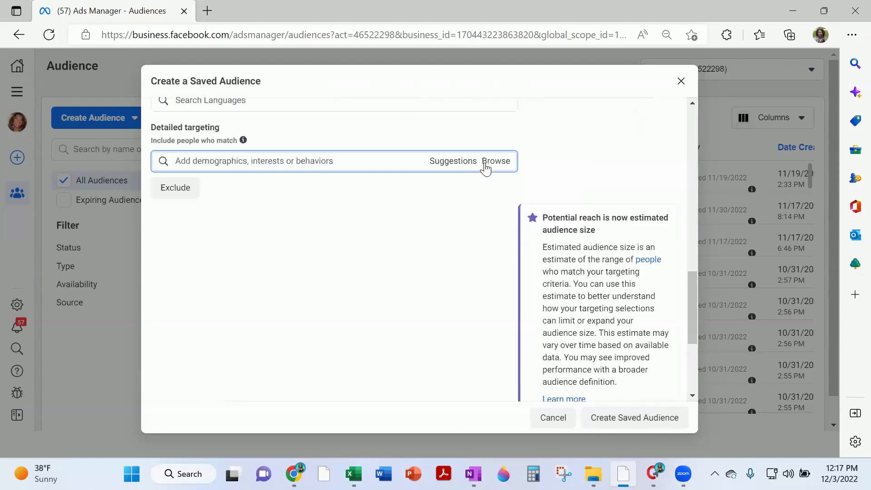
click(298, 164)
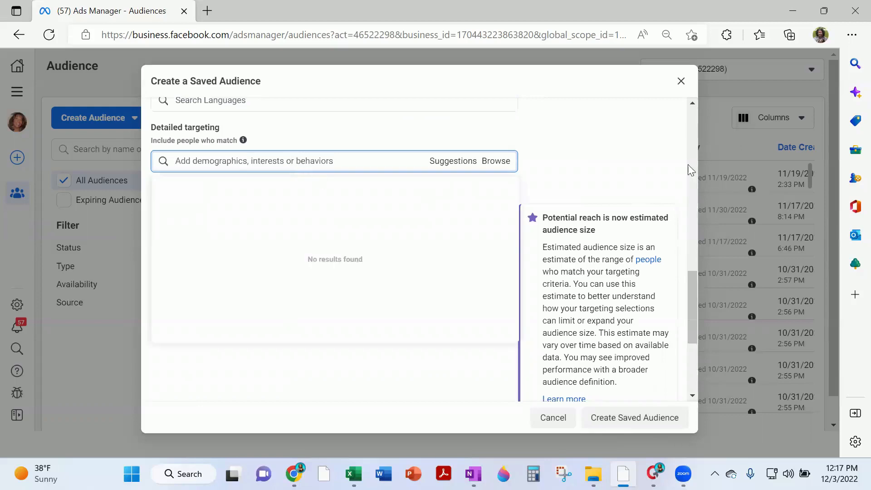
text(entrepren)
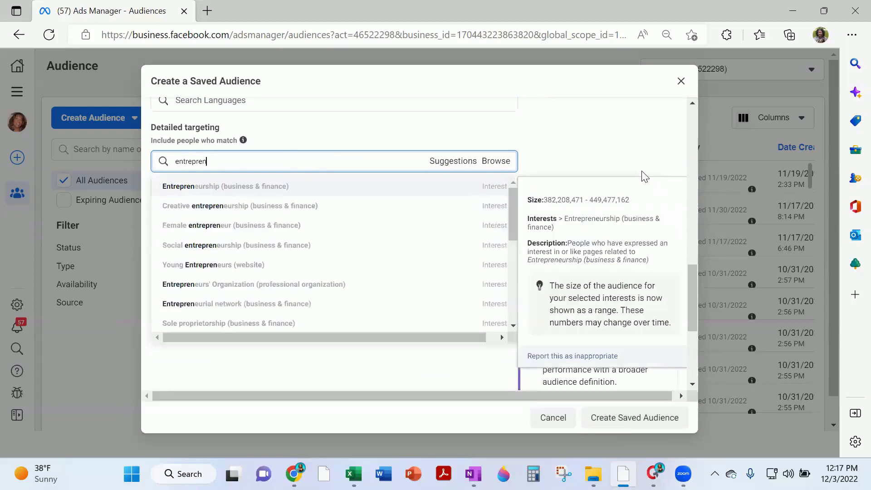
click(293, 195)
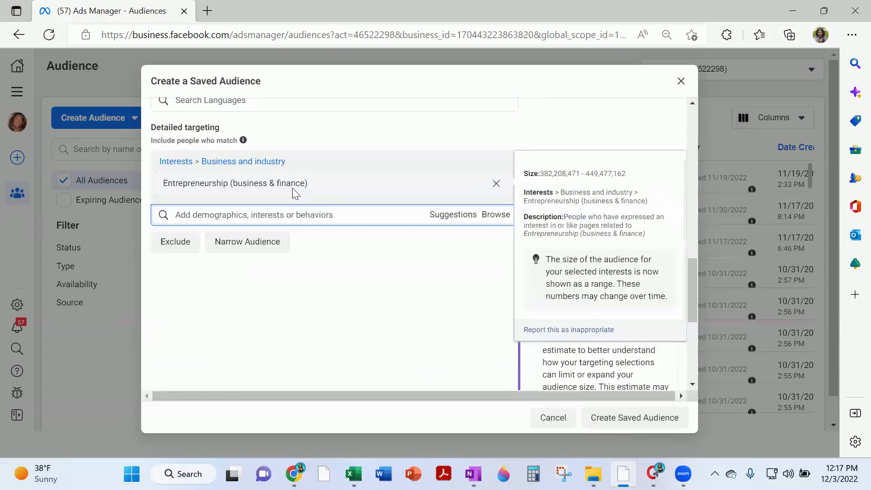
click(449, 217)
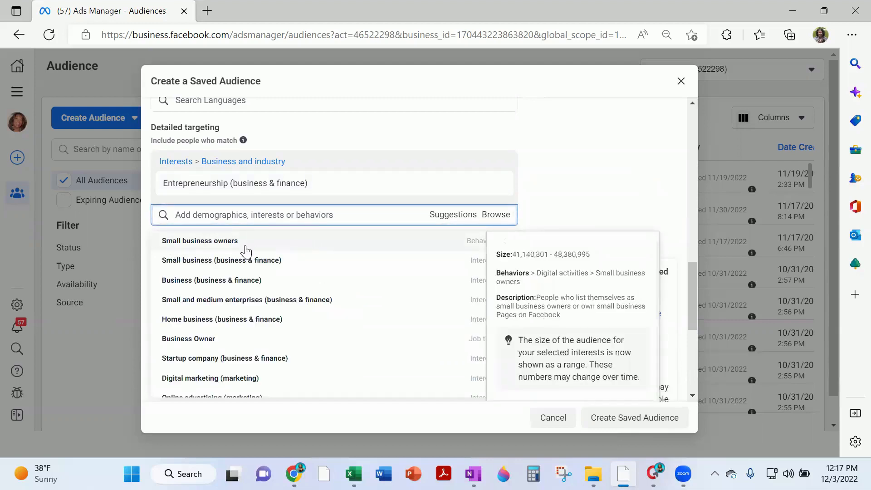
scroll(272, 281, down, 3)
scroll(252, 311, up, 3)
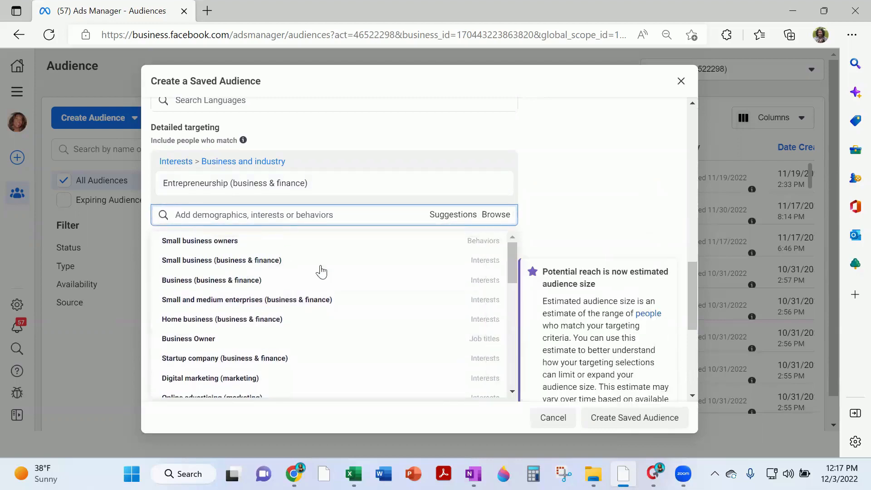
mouse_move(241, 239)
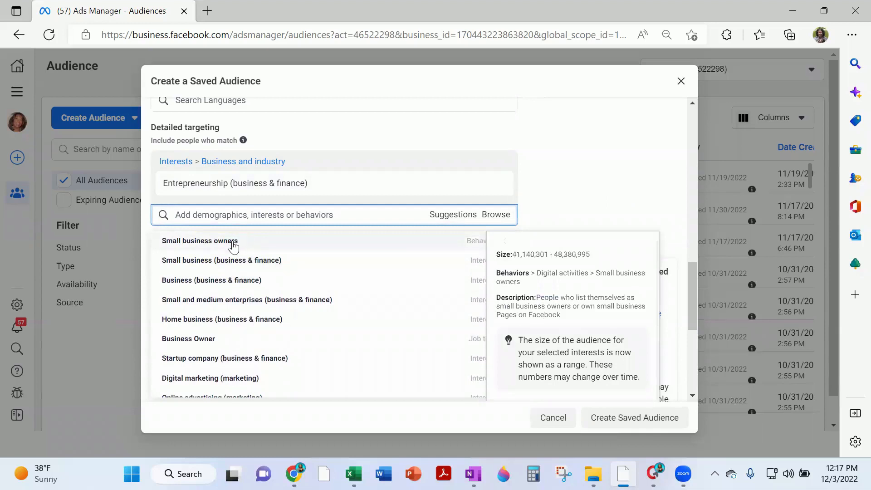
mouse_move(218, 337)
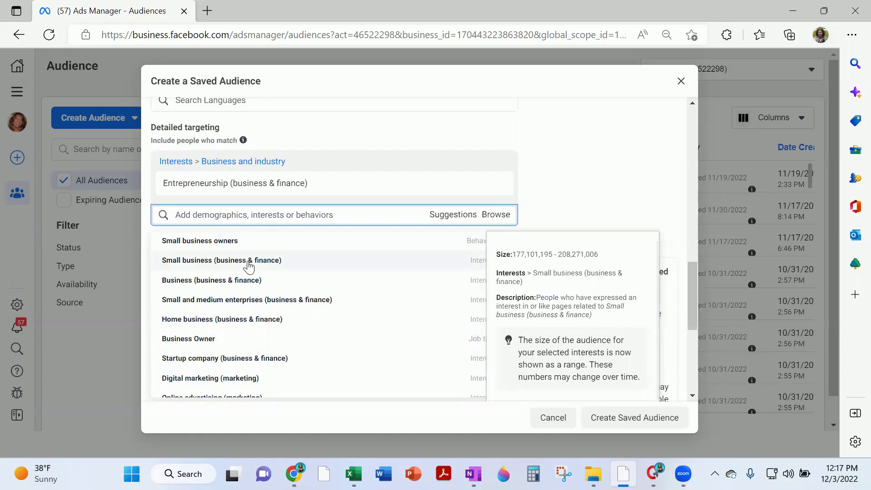
Search for and add Female entrepreneur as an interest
click(312, 214)
text(entrpreneurship)
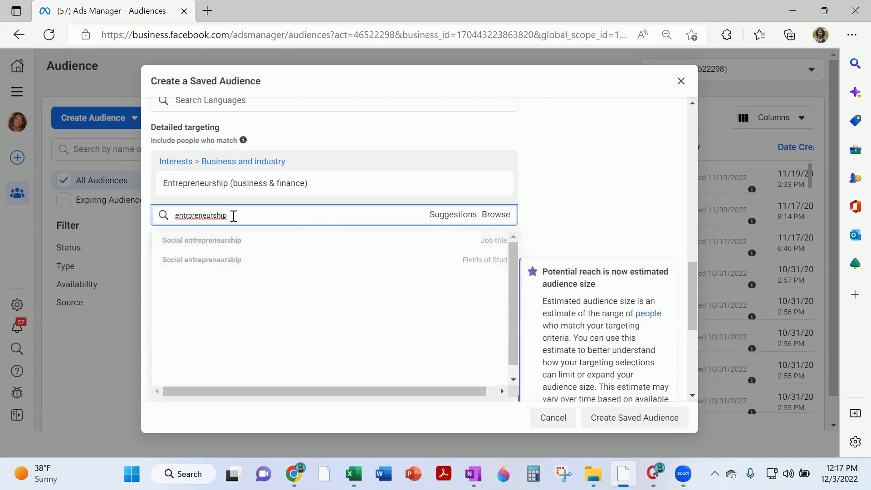
key(ctrl+a)
key(BackSpace)
right_click(199, 213)
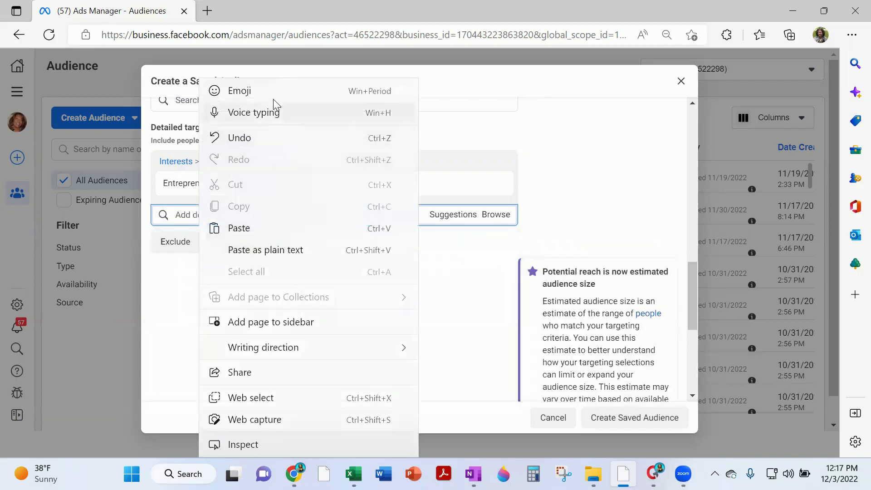
click(575, 216)
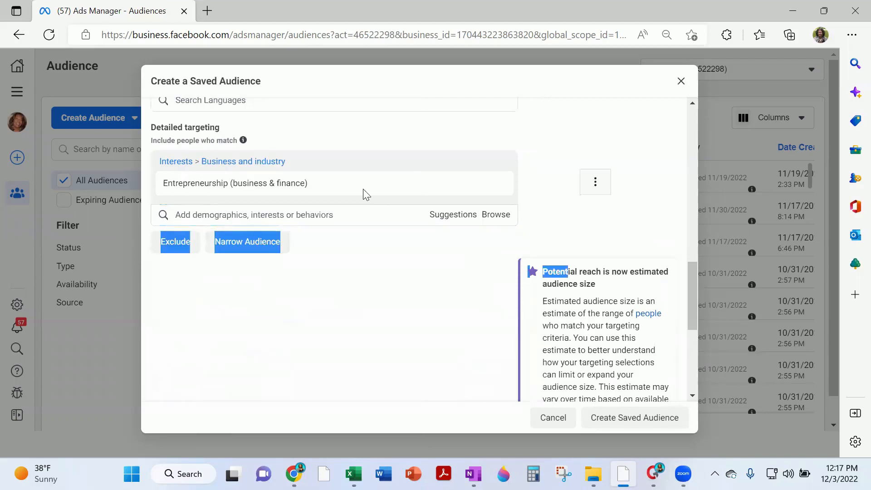
click(254, 219)
text(entre)
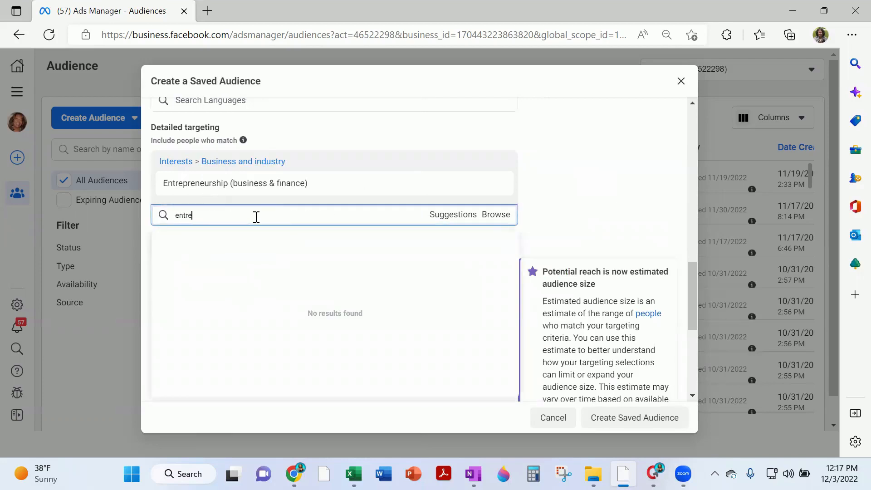
text(preneurf)
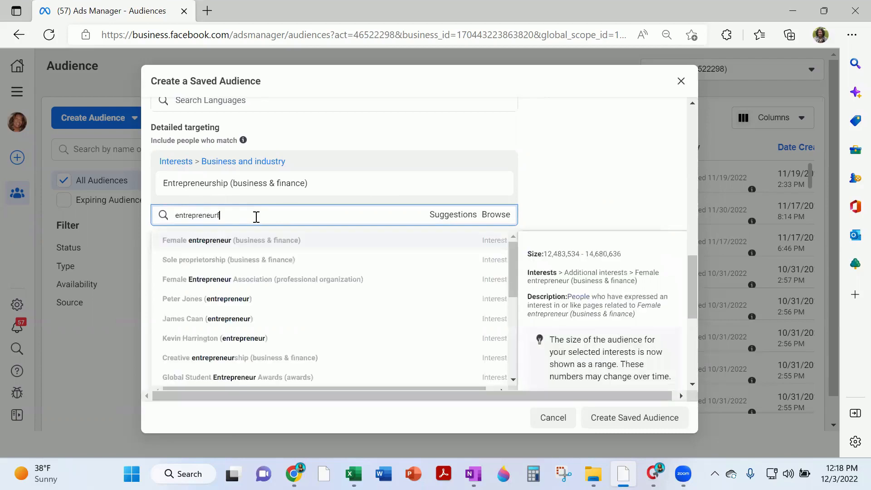
click(220, 245)
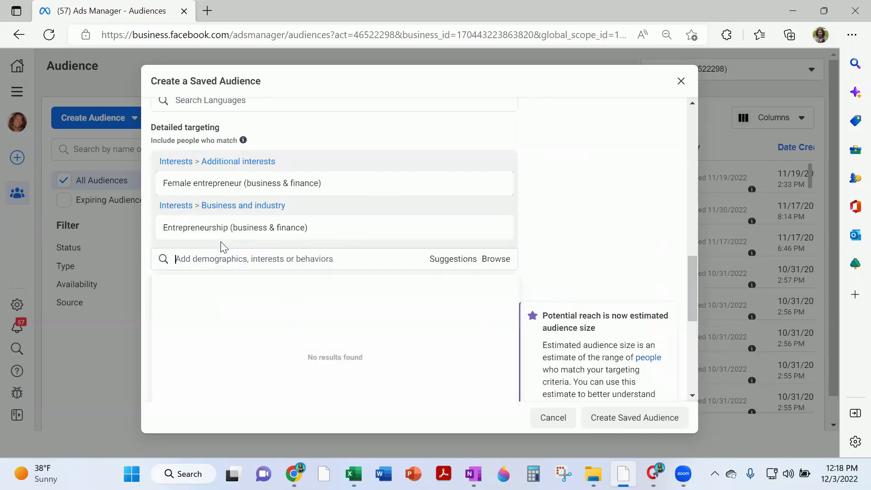
Add Female Entrepreneur Association from the suggested interests
click(454, 260)
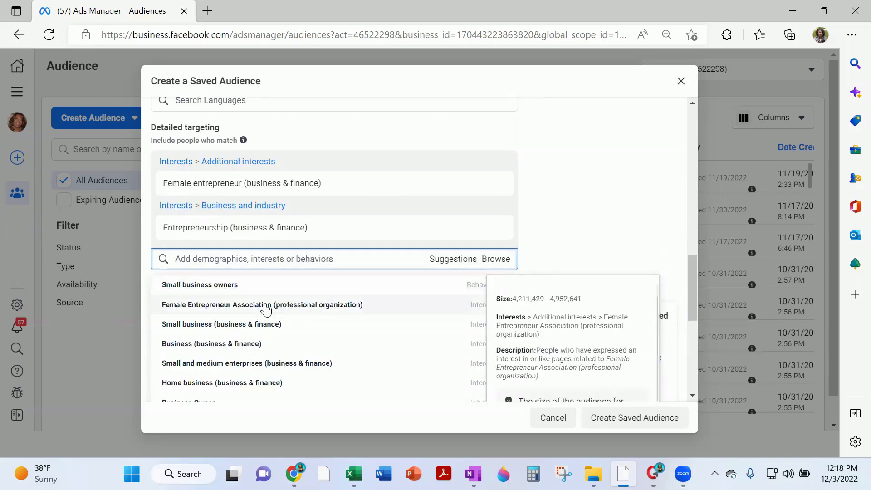
click(266, 311)
right_click(204, 217)
click(570, 231)
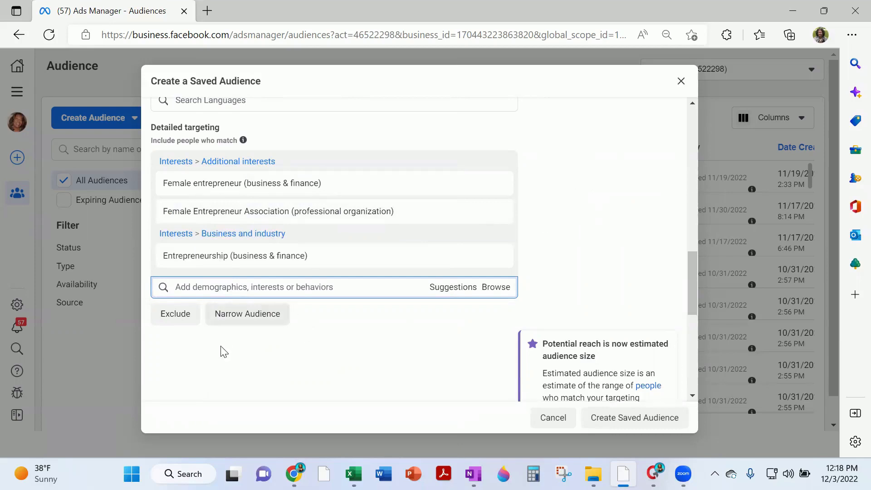
scroll(558, 303, down, 8)
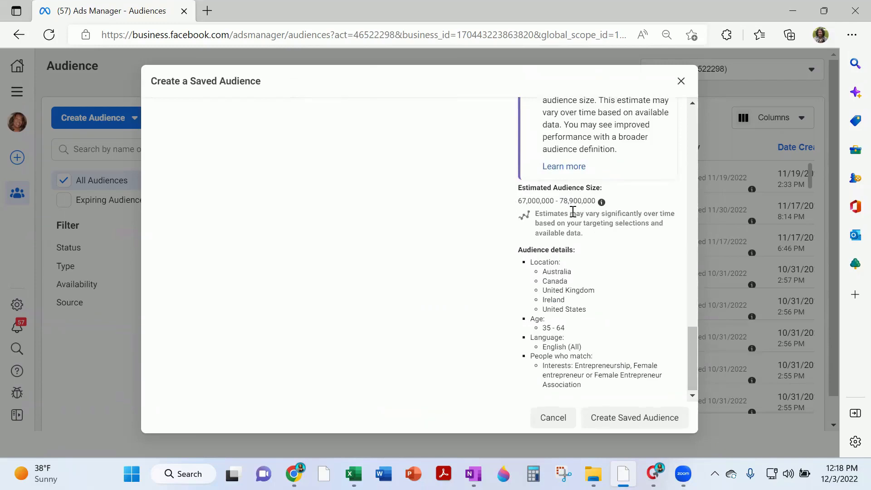
scroll(587, 325, up, 7)
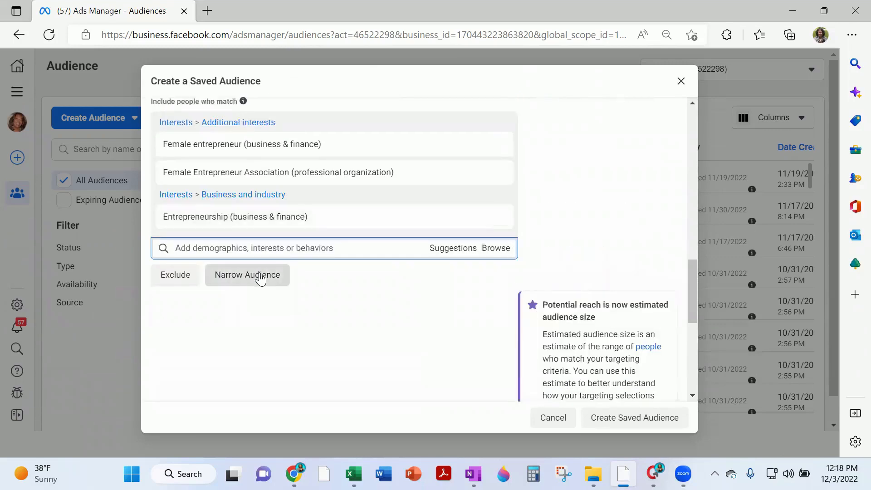
Narrow the audience to also match Network Marketing Pro, a business leader and a business figure
click(263, 277)
click(274, 289)
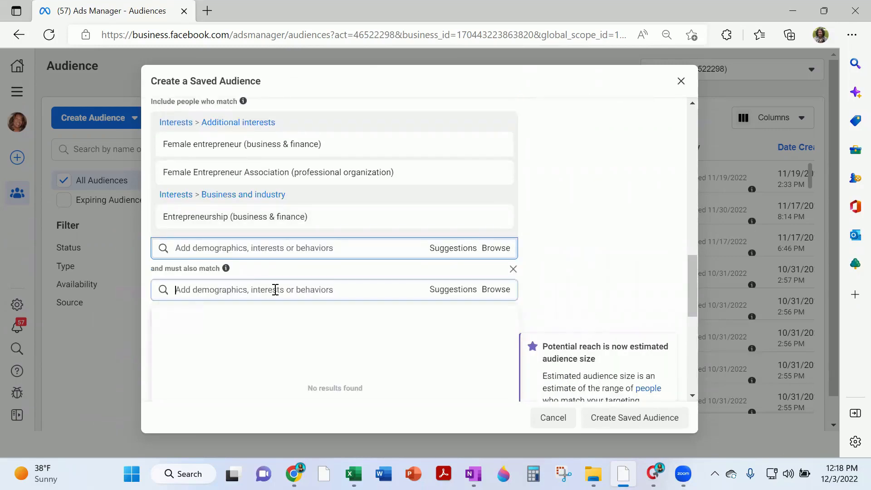
text(eric w)
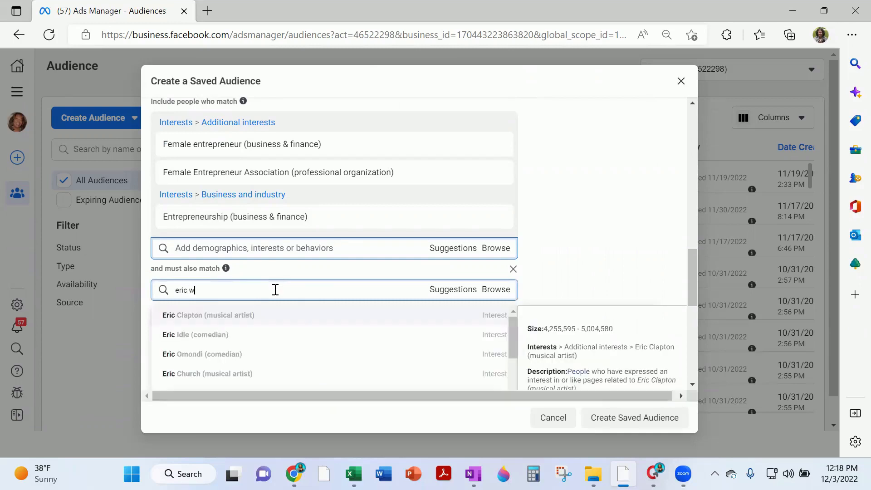
text(orre)
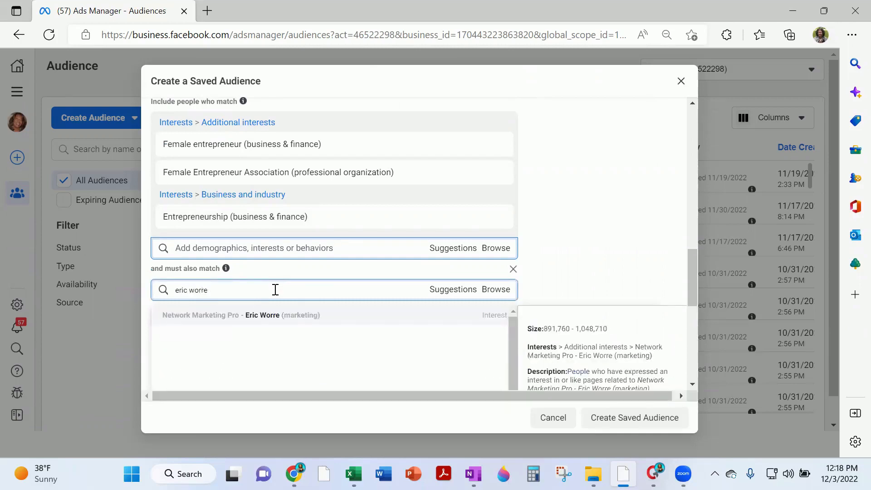
click(265, 317)
text(matt morris)
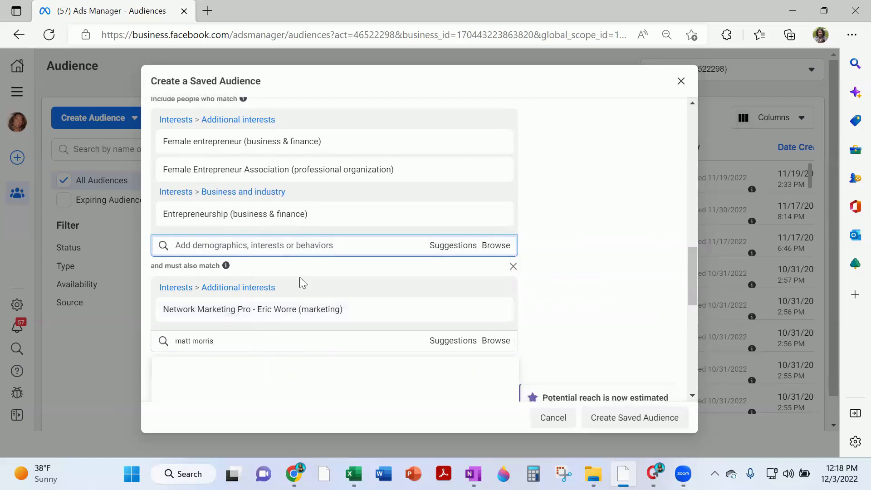
scroll(299, 277, down, 2)
click(183, 236)
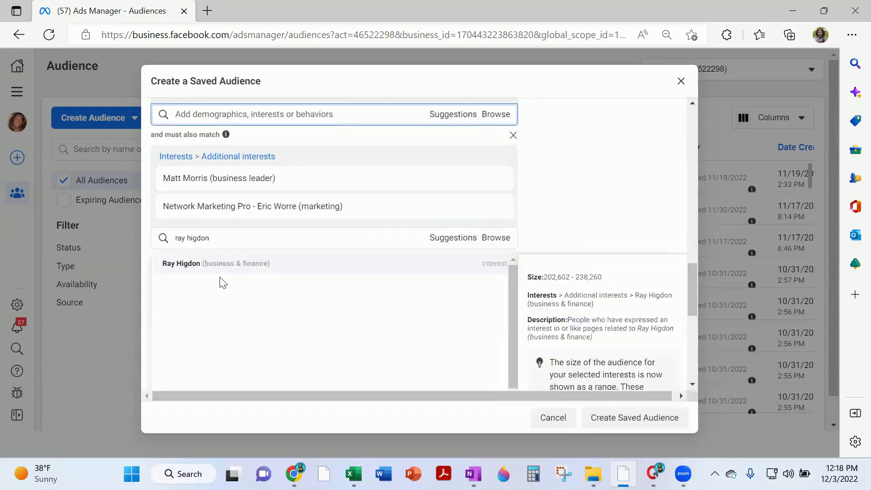
click(222, 263)
Add a network marketing author and another business figure to the required interests
text(sarah robbins)
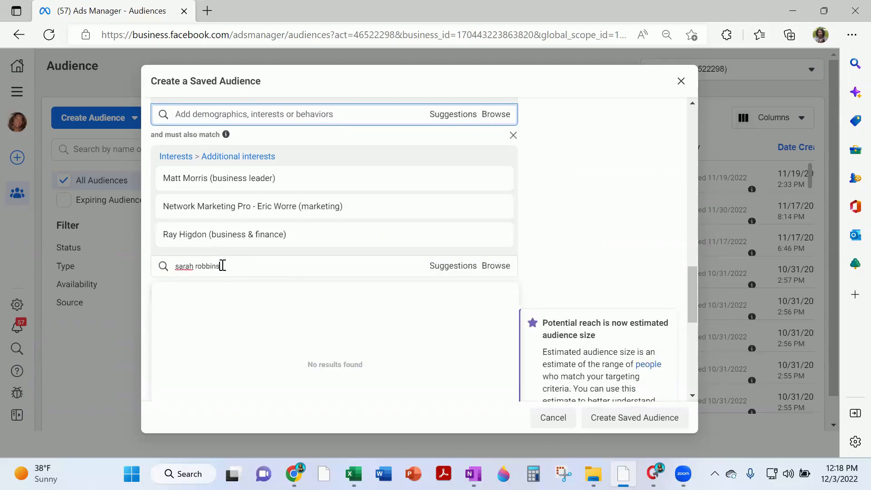
click(225, 292)
text(james wedmore)
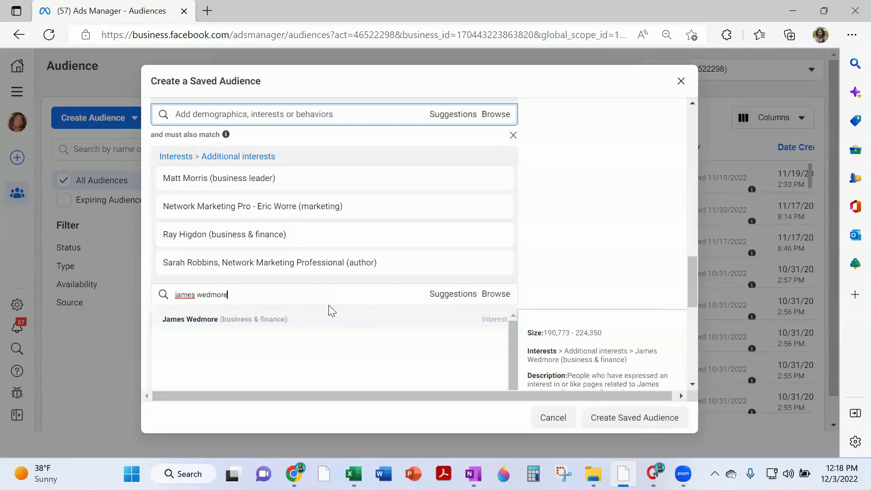
click(292, 319)
scroll(542, 273, up, 2)
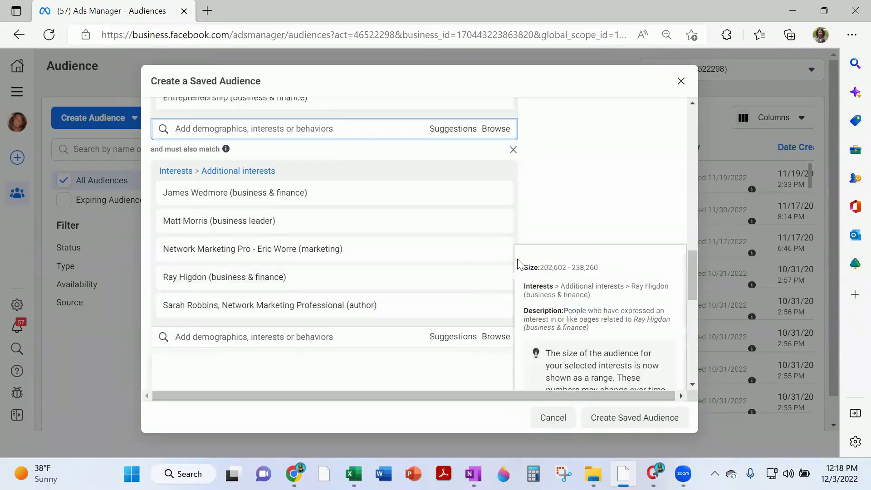
scroll(258, 125, up, 2)
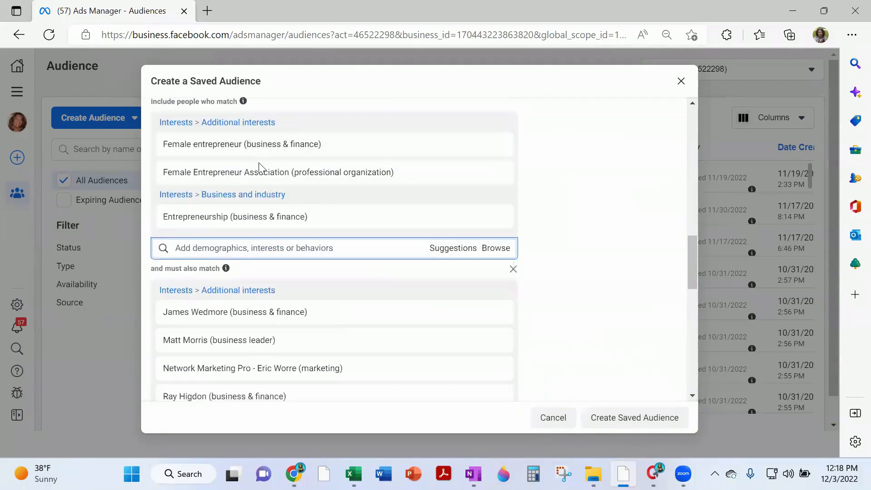
mouse_move(319, 228)
scroll(567, 177, down, 2)
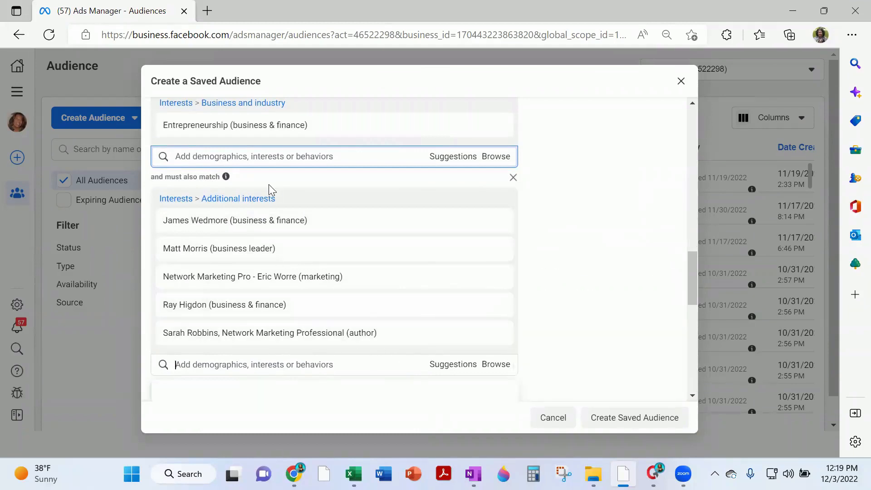
mouse_move(226, 178)
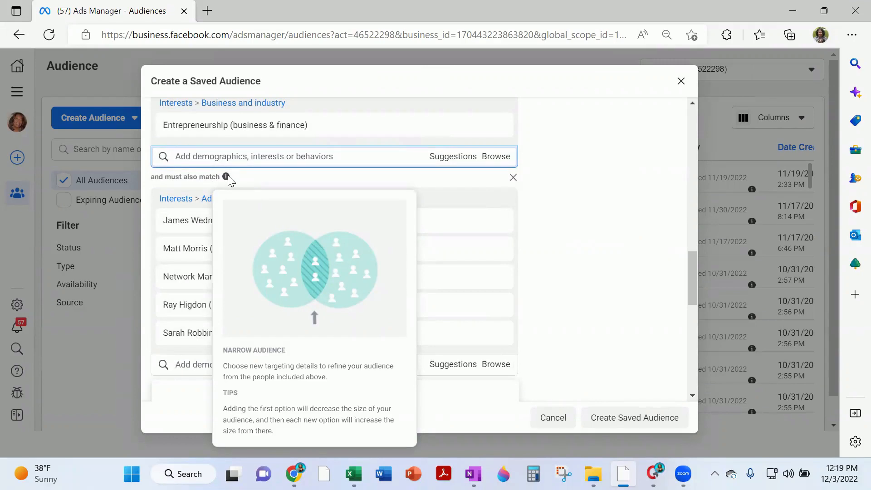
mouse_move(351, 131)
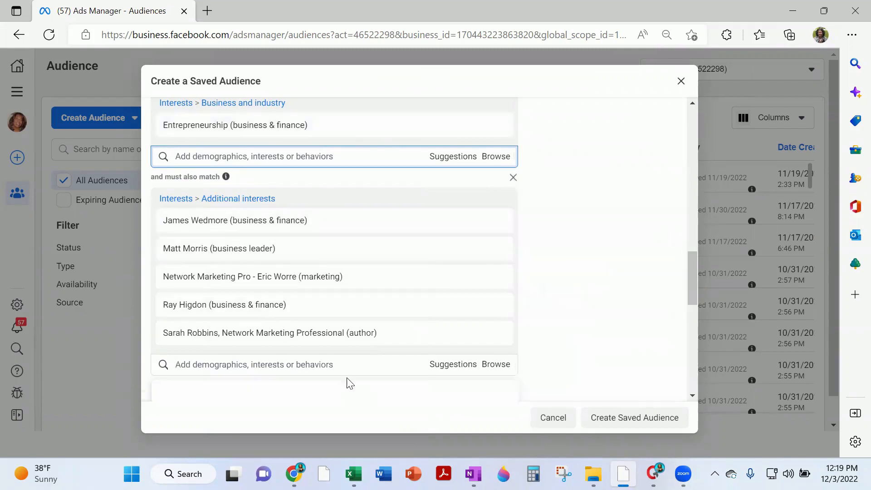
mouse_move(281, 342)
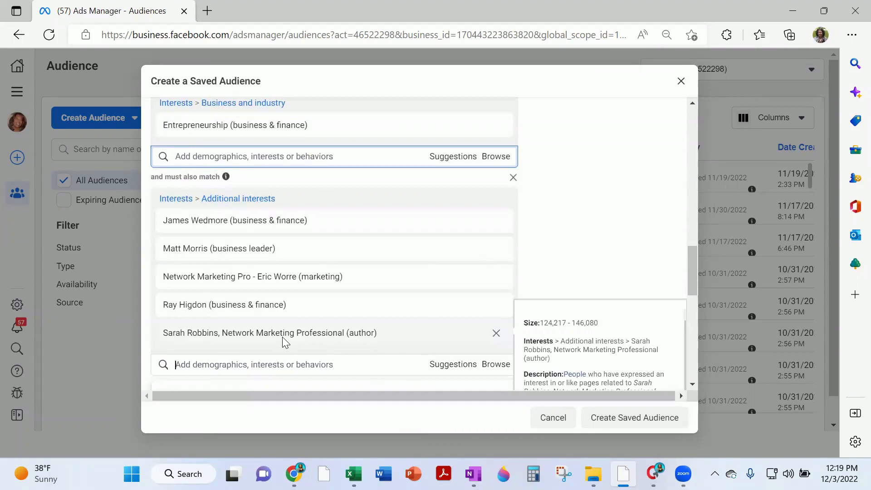
scroll(483, 228, down, 10)
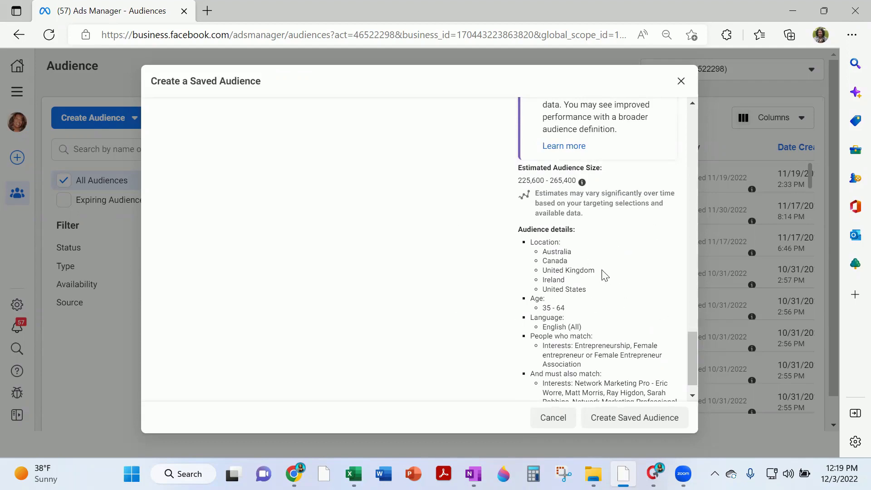
scroll(603, 274, up, 4)
scroll(487, 228, up, 2)
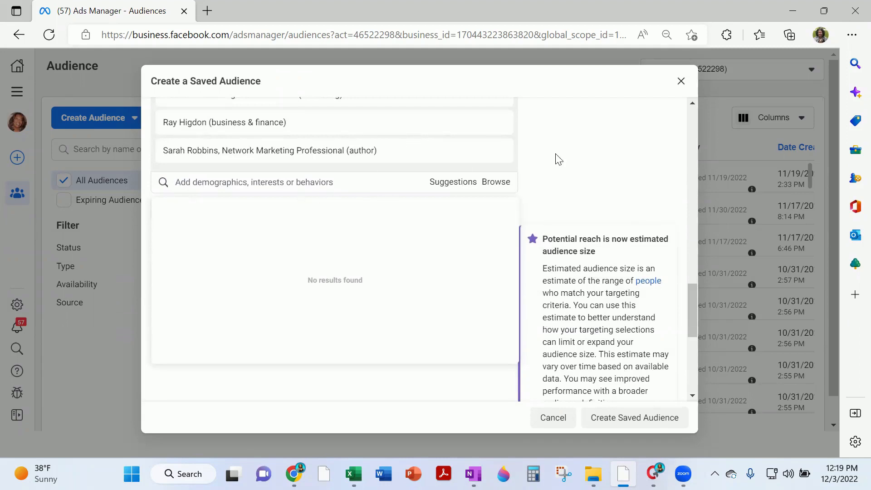
Search 'business opportunity' and add Business opportunity (business & finance) to the must-also-match interests
click(565, 163)
click(312, 183)
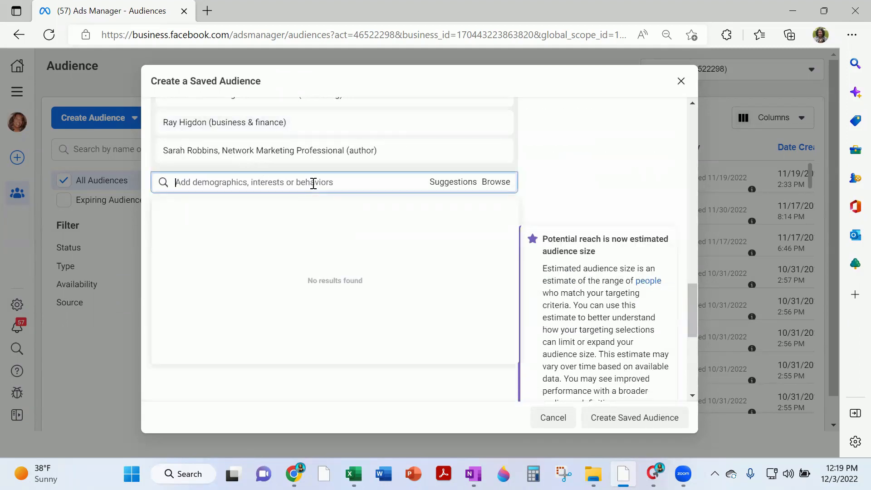
text(business opportuinty)
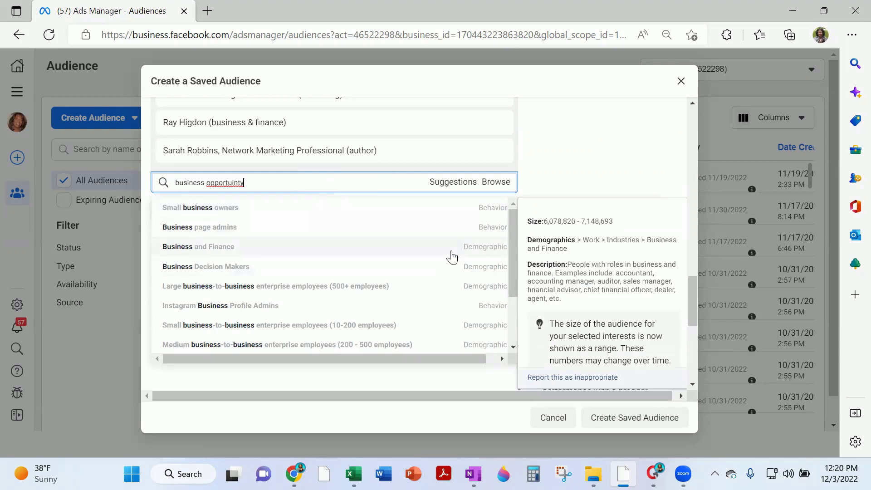
right_click(226, 182)
click(246, 236)
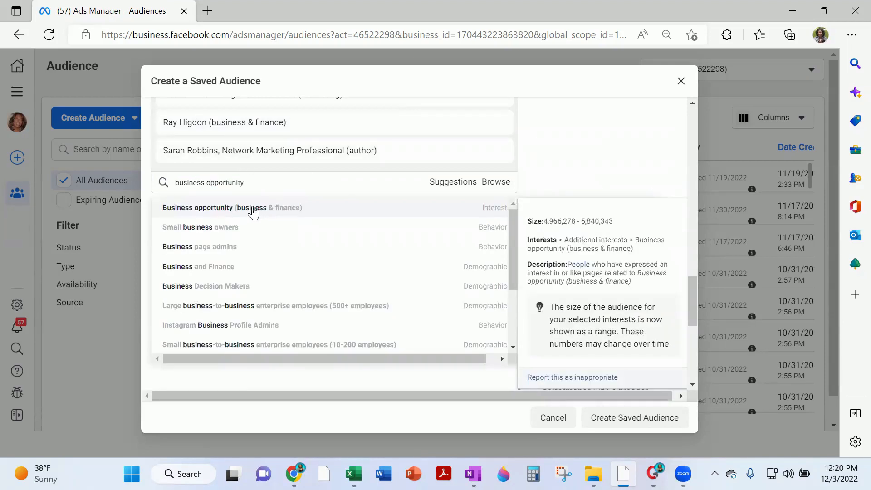
click(249, 210)
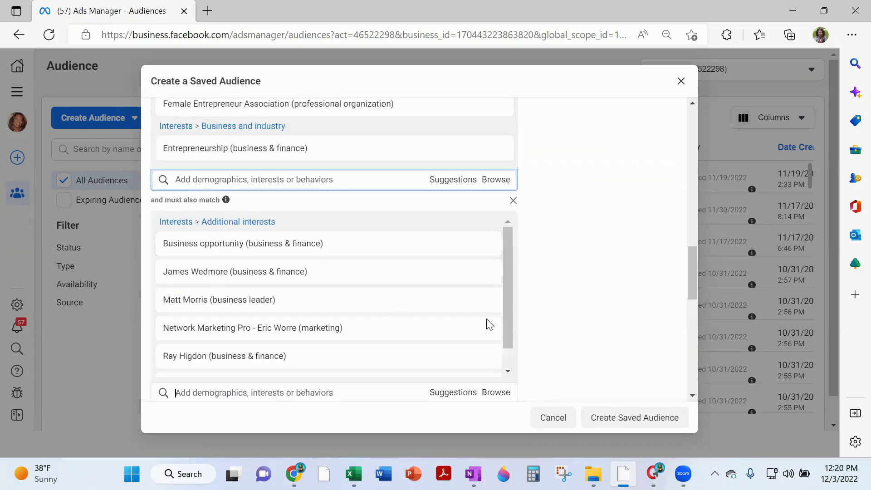
scroll(272, 285, down, 1)
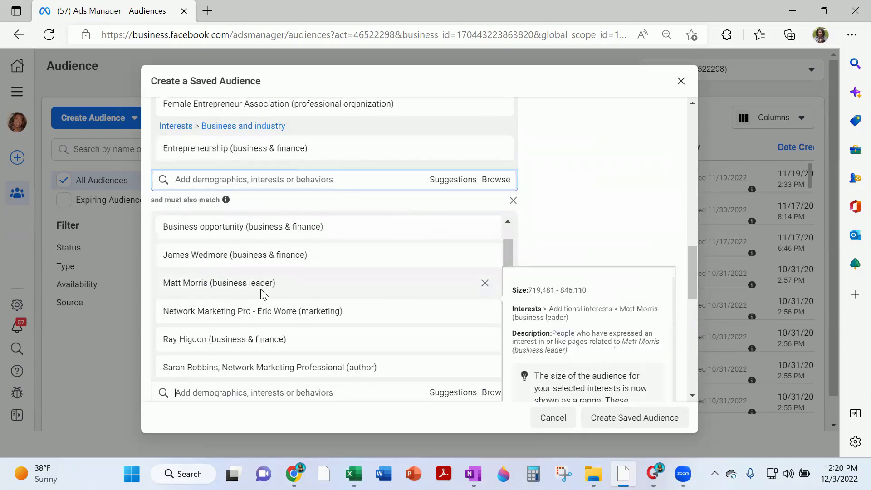
scroll(274, 285, up, 1)
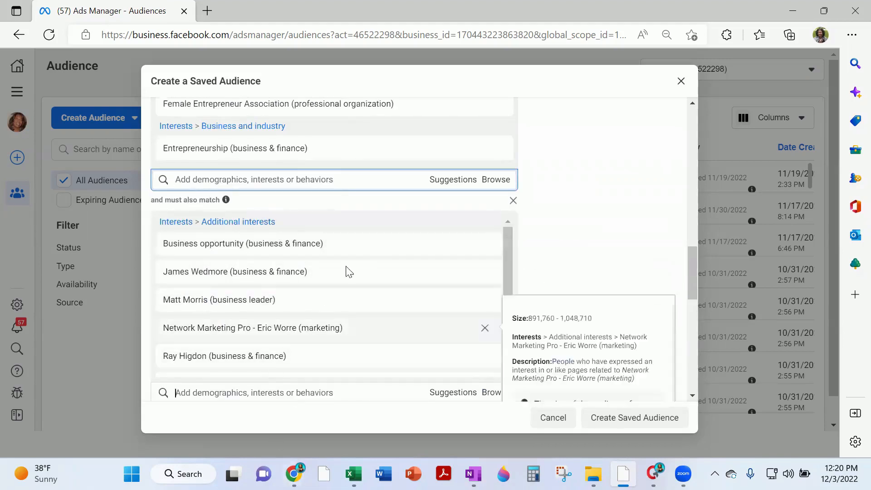
scroll(349, 305, down, 1)
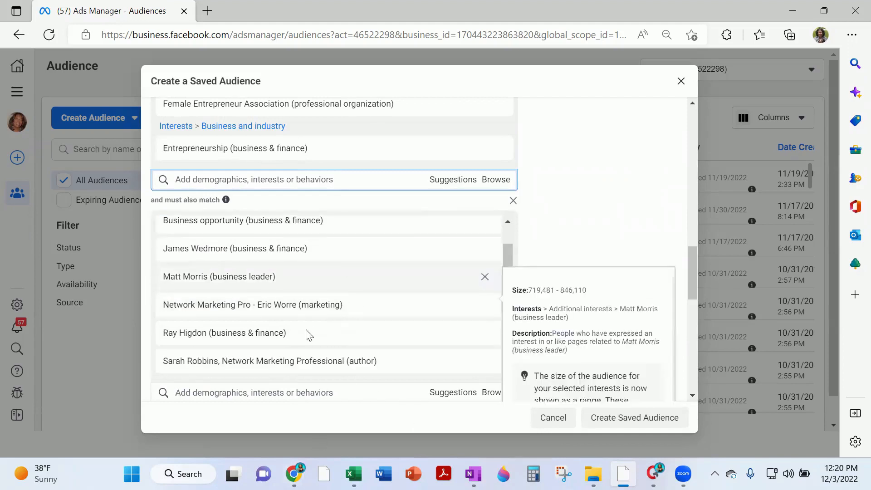
scroll(336, 317, down, 3)
scroll(431, 254, down, 2)
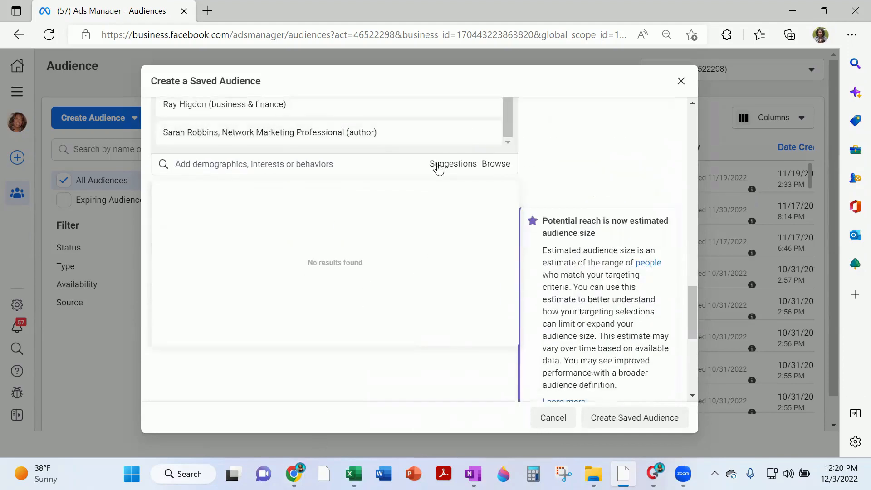
Add Direct selling and Passive income from the suggested interests to the must-also-match group
click(438, 167)
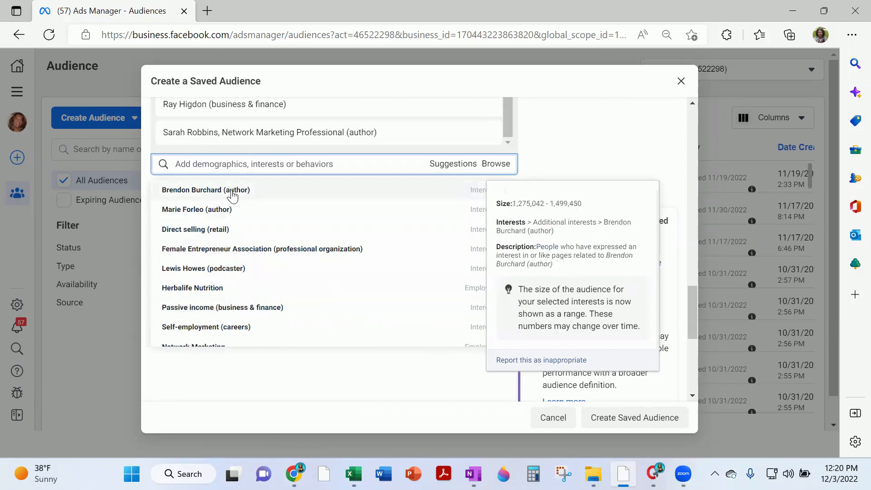
click(222, 231)
scroll(431, 272, down, 2)
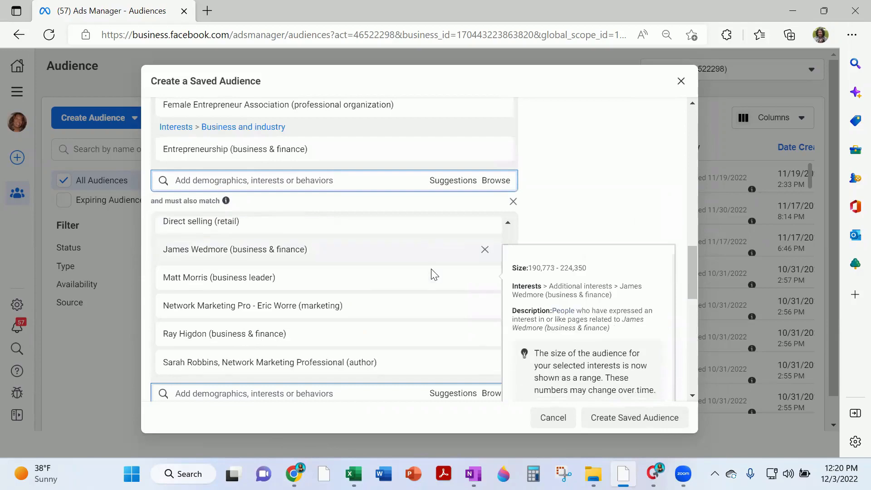
scroll(453, 258, down, 2)
scroll(464, 255, down, 2)
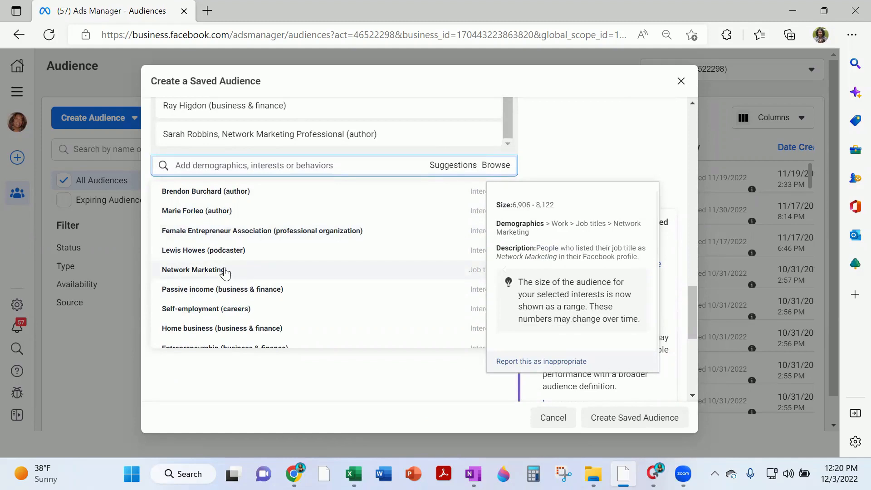
click(245, 292)
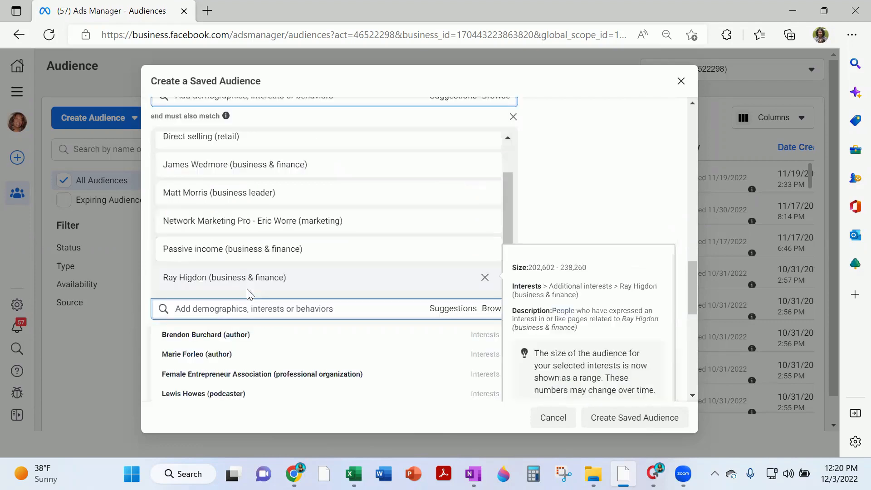
Add Network Marketing (employers) and Affiliate marketing (marketing) to the must-also-match group
scroll(595, 336, down, 4)
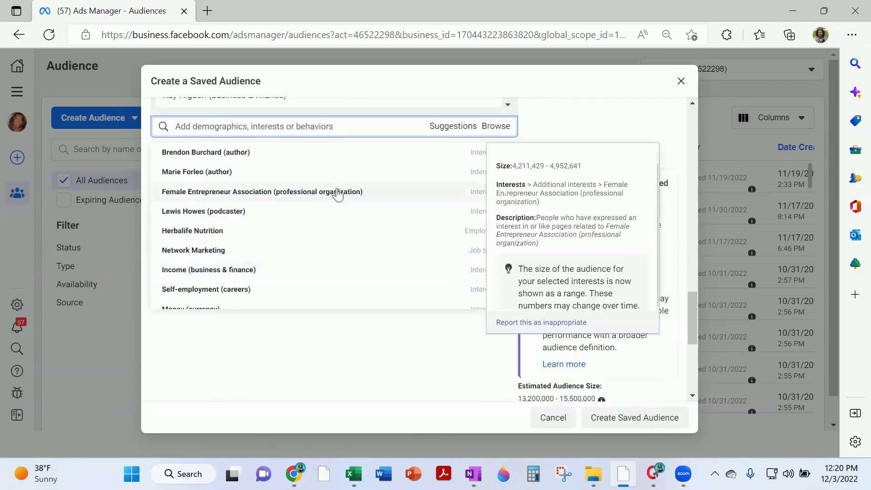
scroll(285, 200, down, 2)
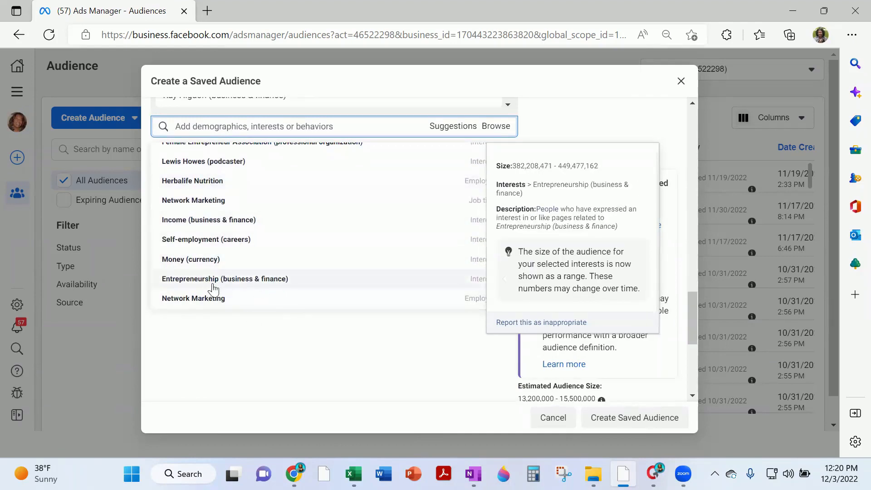
scroll(214, 286, down, 2)
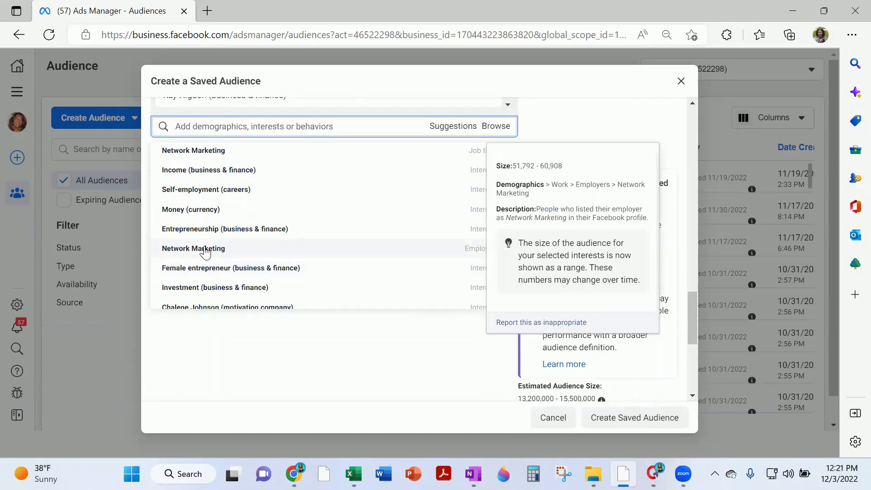
click(205, 250)
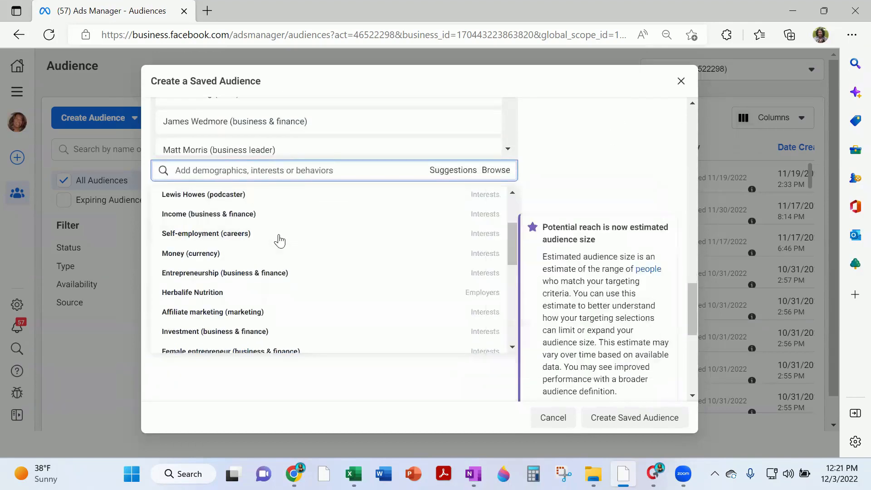
scroll(285, 263, down, 1)
scroll(307, 247, down, 1)
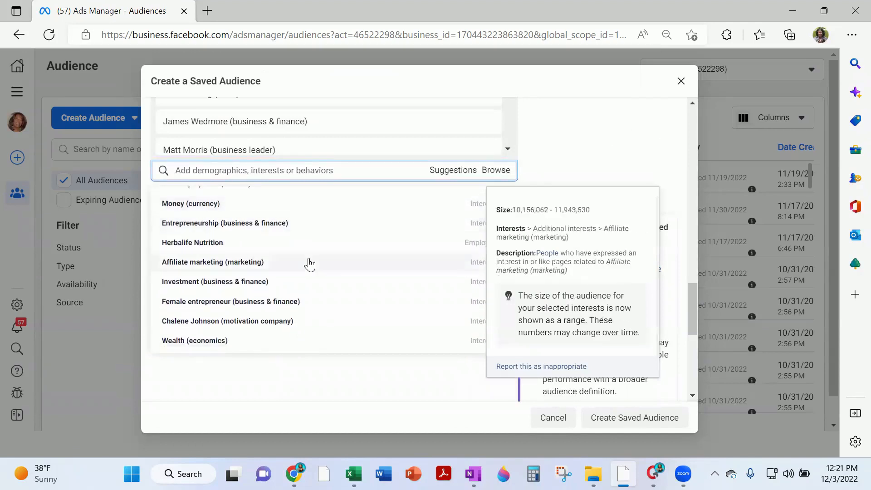
scroll(290, 259, down, 1)
click(232, 241)
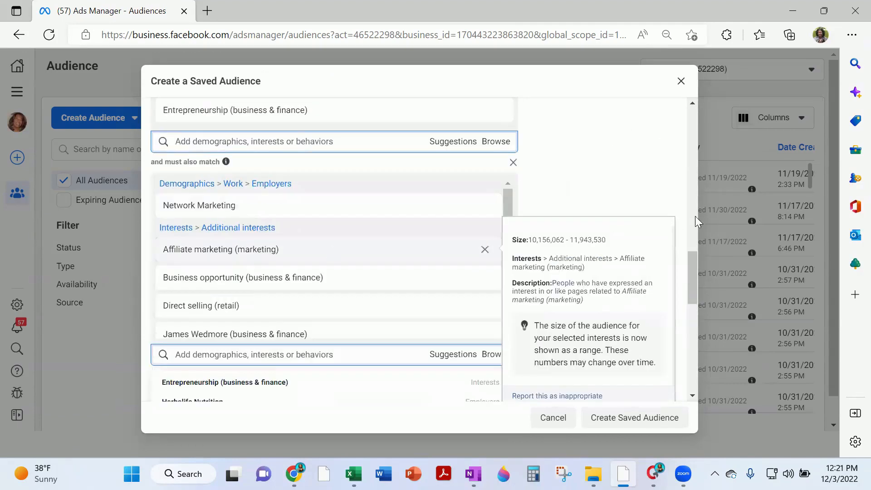
click(613, 295)
scroll(467, 238, down, 8)
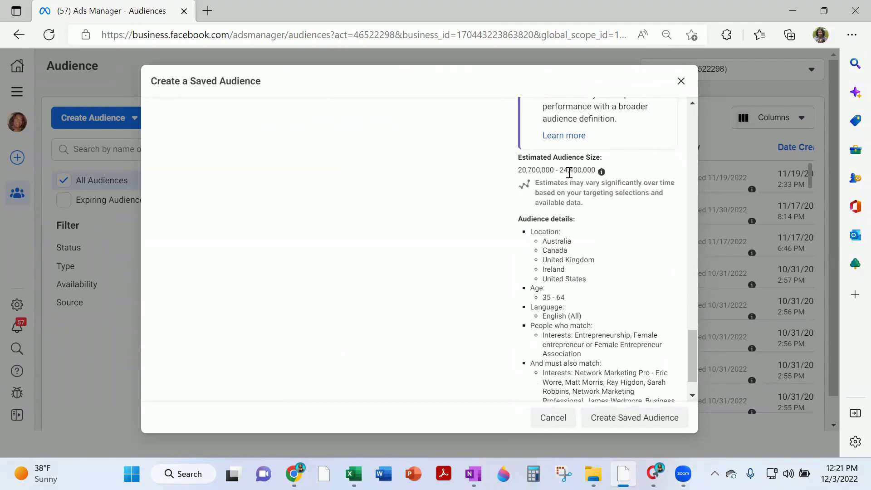
scroll(586, 264, down, 1)
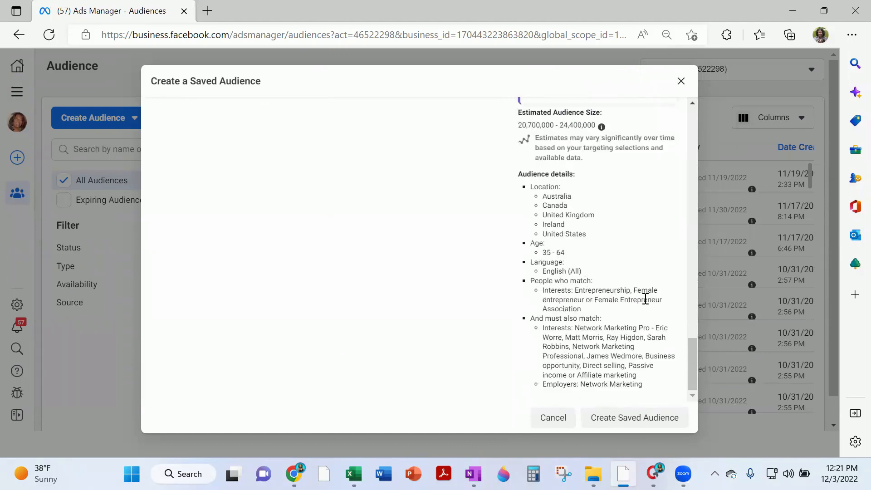
scroll(645, 299, up, 15)
scroll(596, 262, down, 15)
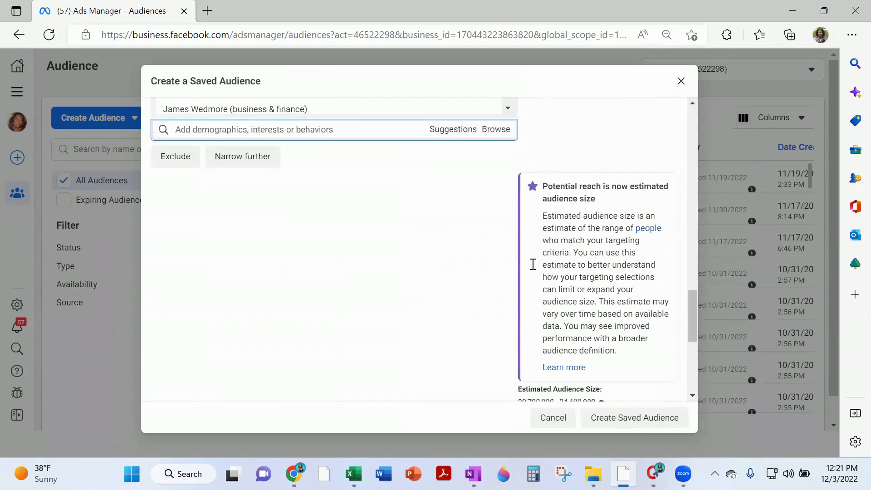
scroll(435, 267, up, 3)
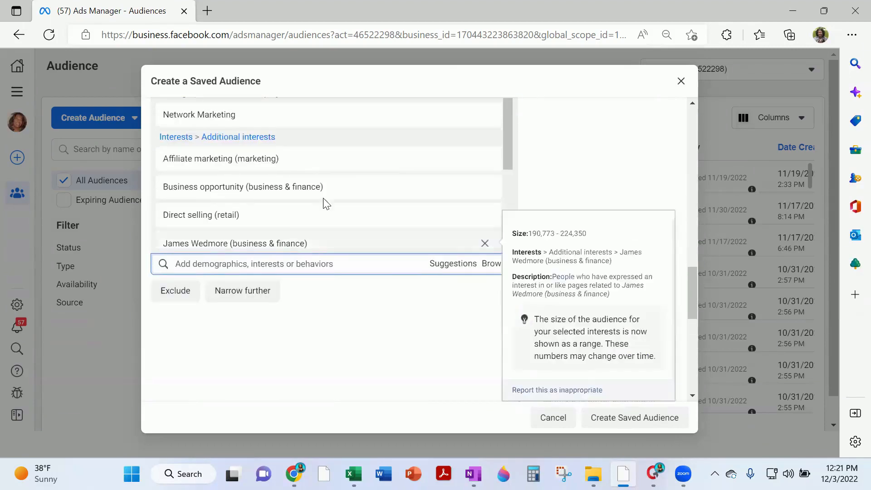
scroll(325, 203, up, 12)
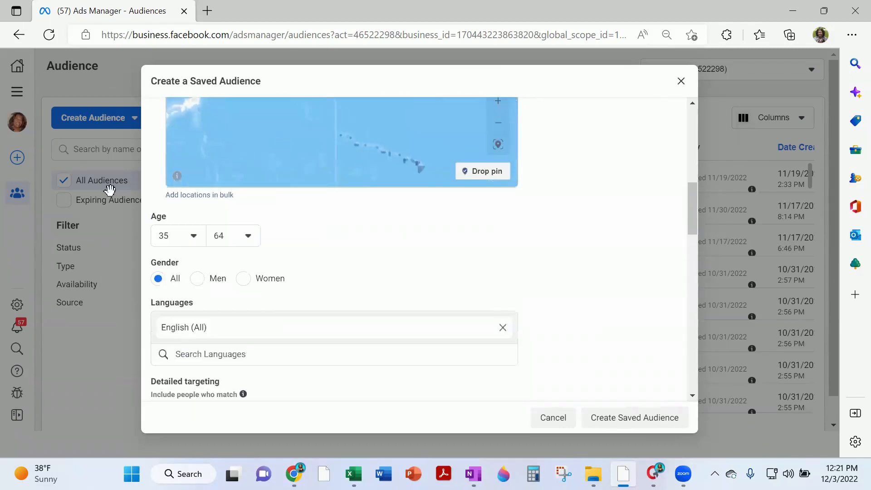
scroll(651, 249, up, 8)
Rename the audience to 'Entrepreneur w/MLM' and close the saved-audience form without saving
drag(192, 126, 128, 118)
text(En)
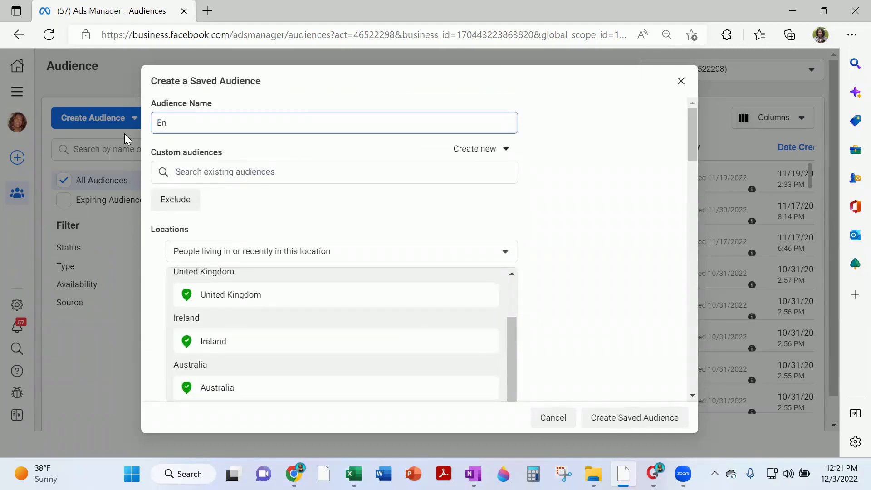
text(treprenuir)
text(eur w/)
text(MLM)
click(680, 82)
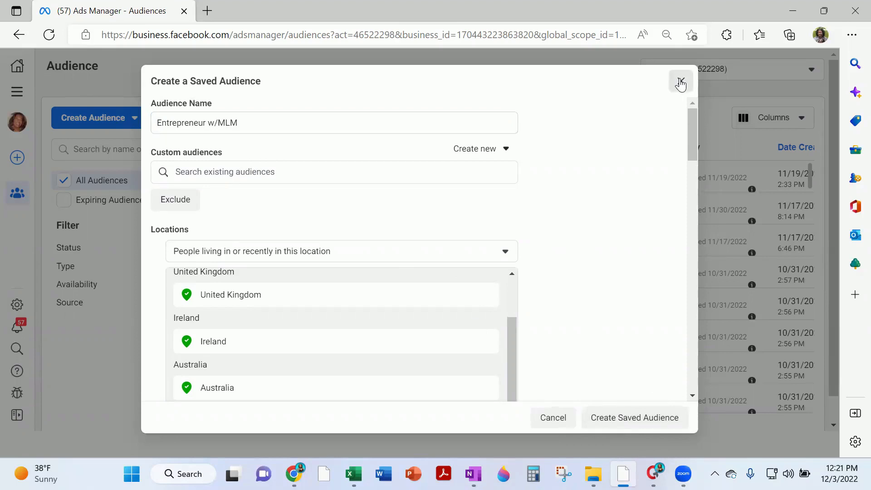
click(680, 82)
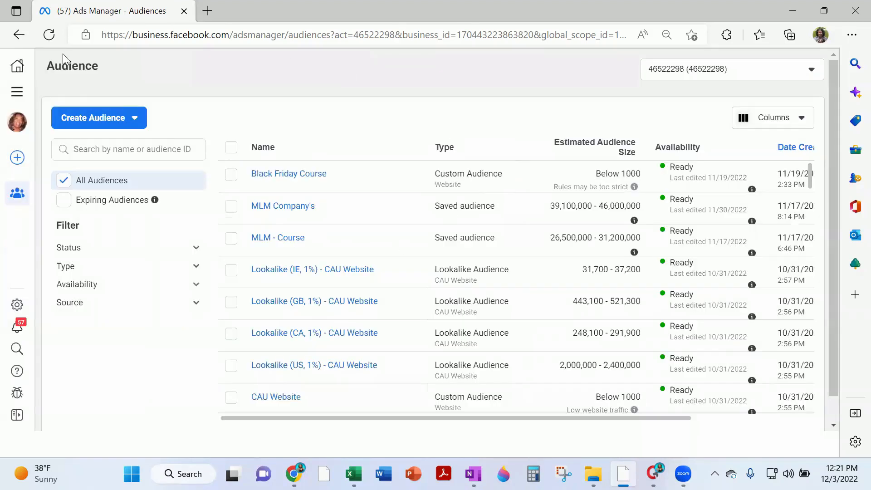
Return to the Ads Manager campaigns and open the August 2022 - Conversions #BOA campaign's ad sets
click(17, 92)
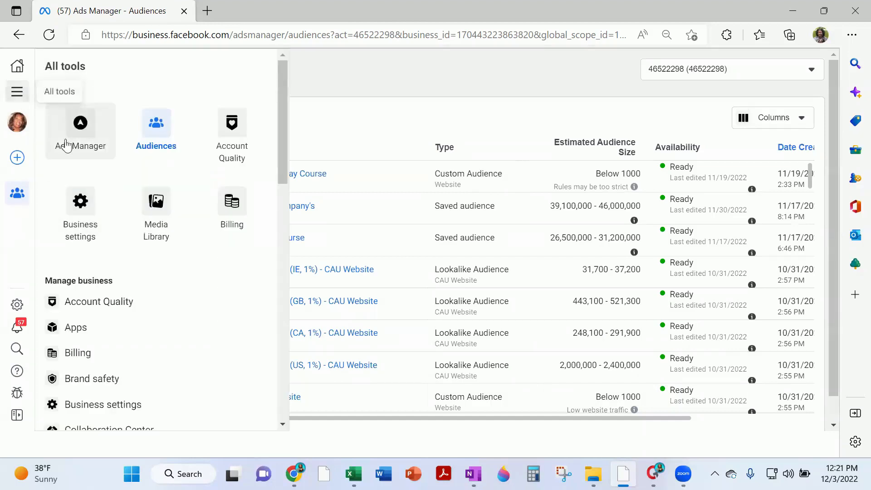
click(80, 123)
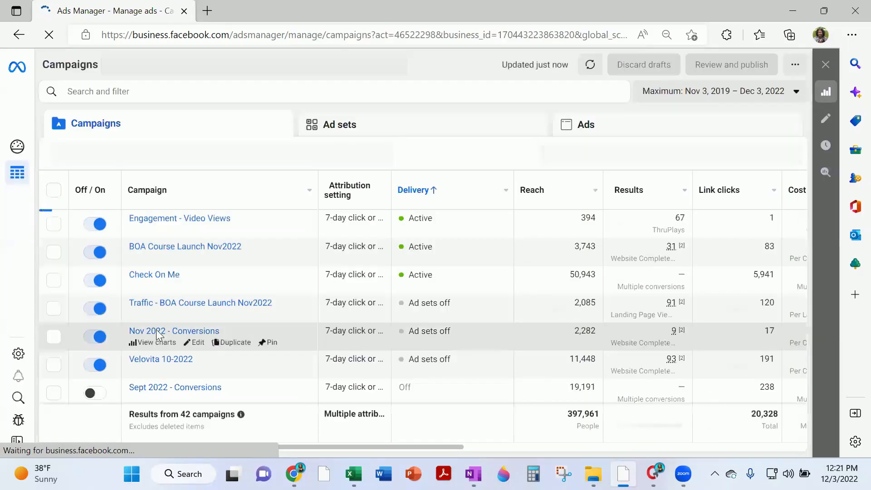
scroll(149, 313, down, 5)
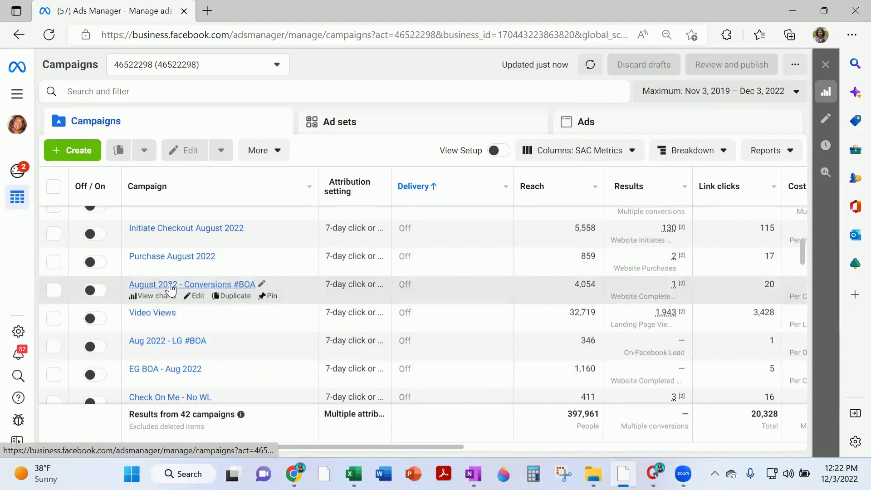
click(165, 287)
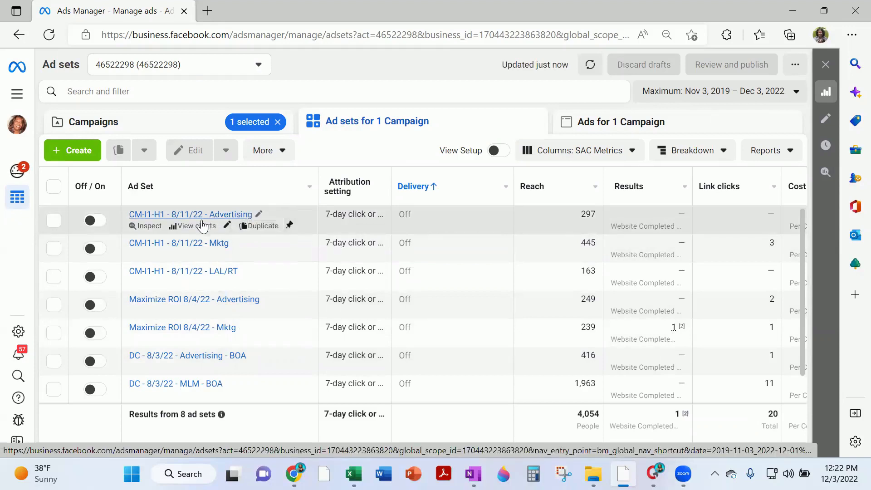
Edit the CM-I1-H1 - 8/11/22 - Advertising ad set and review its saved audience list unchanged
click(227, 226)
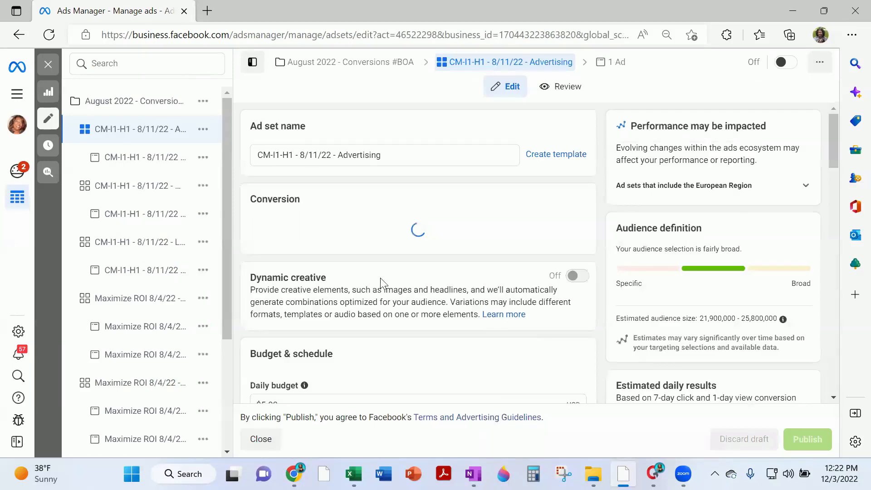
scroll(412, 232, down, 5)
scroll(405, 243, down, 15)
scroll(383, 252, down, 2)
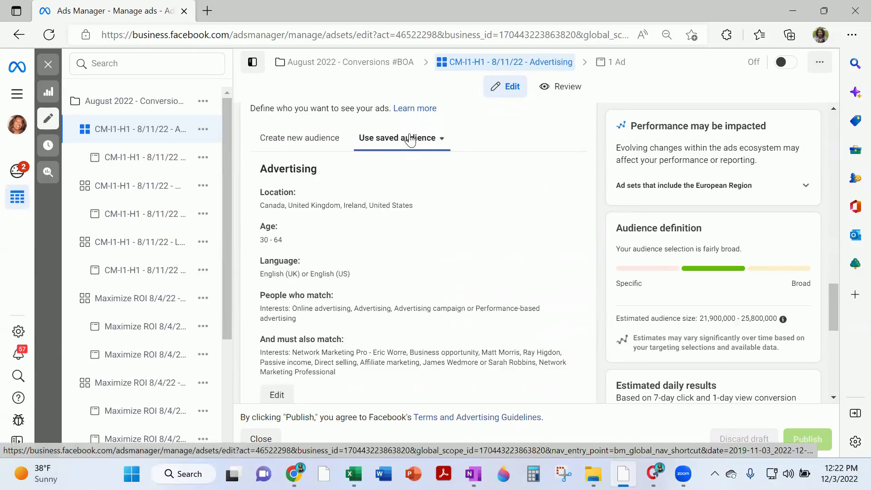
click(425, 143)
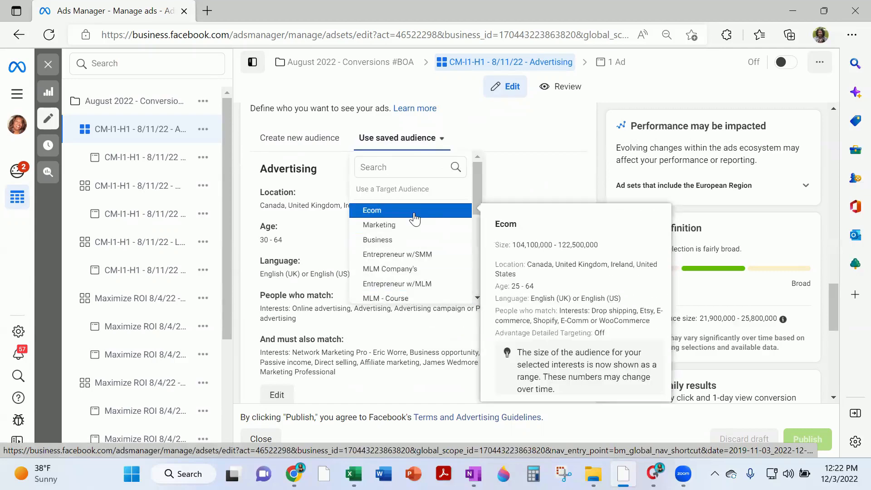
click(549, 182)
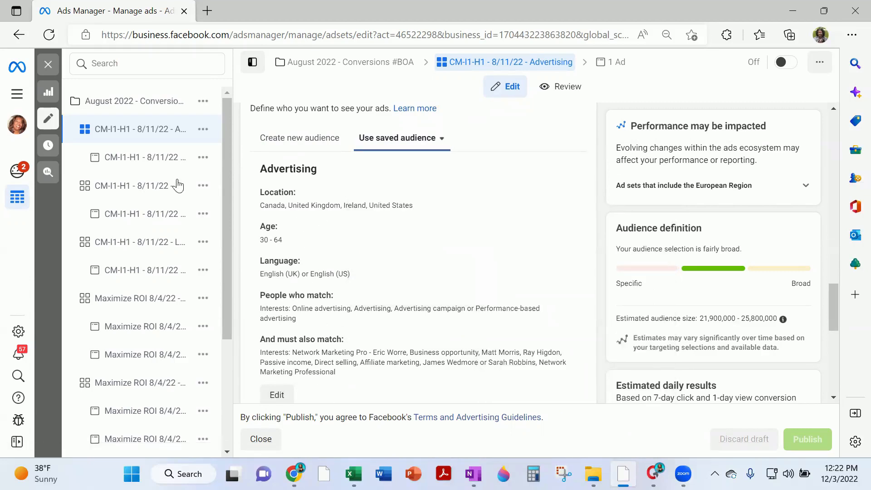
scroll(284, 304, down, 2)
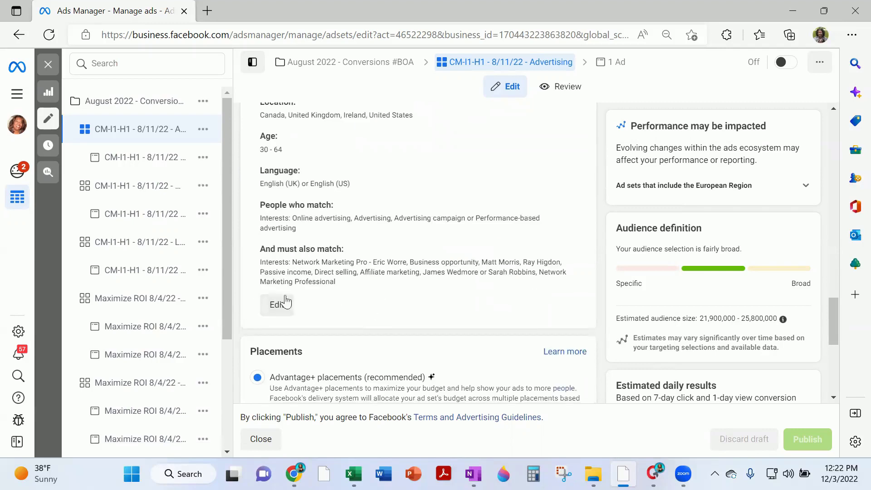
scroll(297, 298, up, 1)
scroll(298, 297, up, 10)
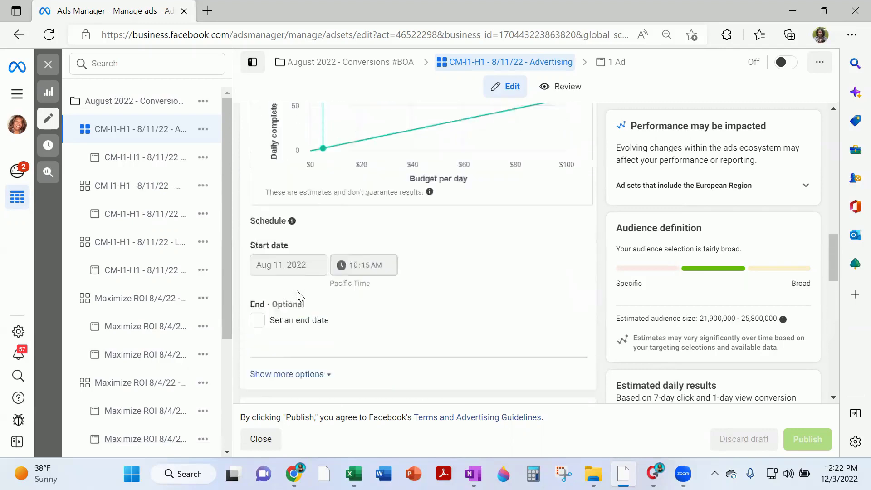
click(17, 94)
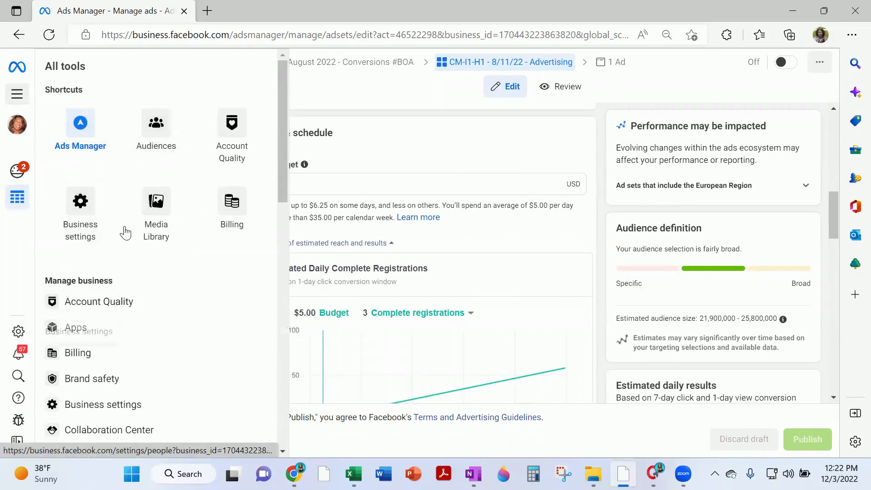
Go to the Audiences page from the All tools panel
scroll(111, 329, down, 4)
scroll(131, 259, up, 4)
click(159, 127)
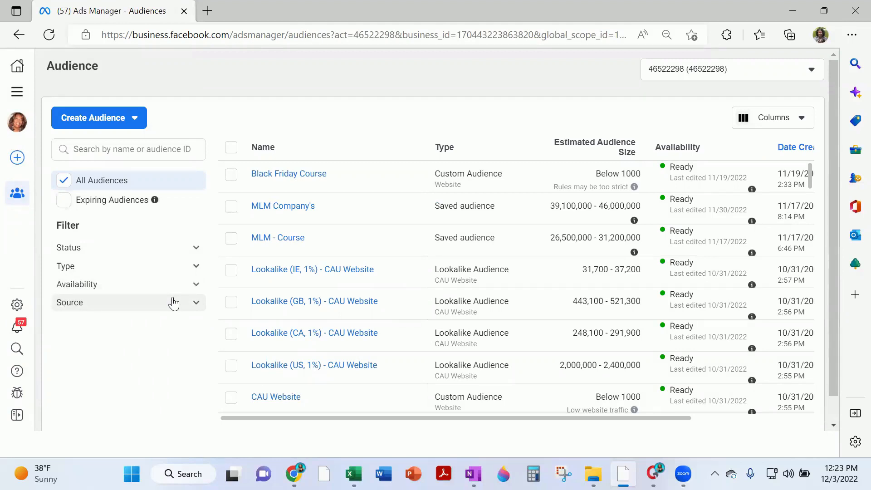
Create a new Custom Audience with Customer list as its source and continue
click(135, 120)
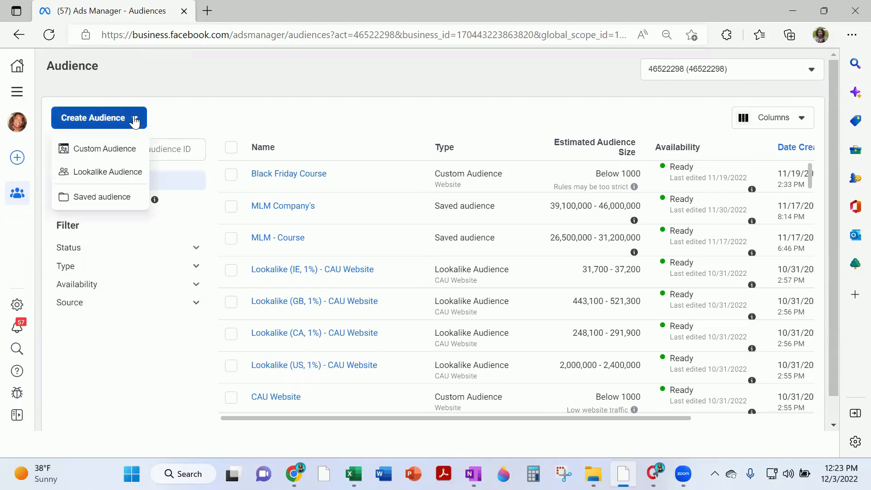
click(102, 151)
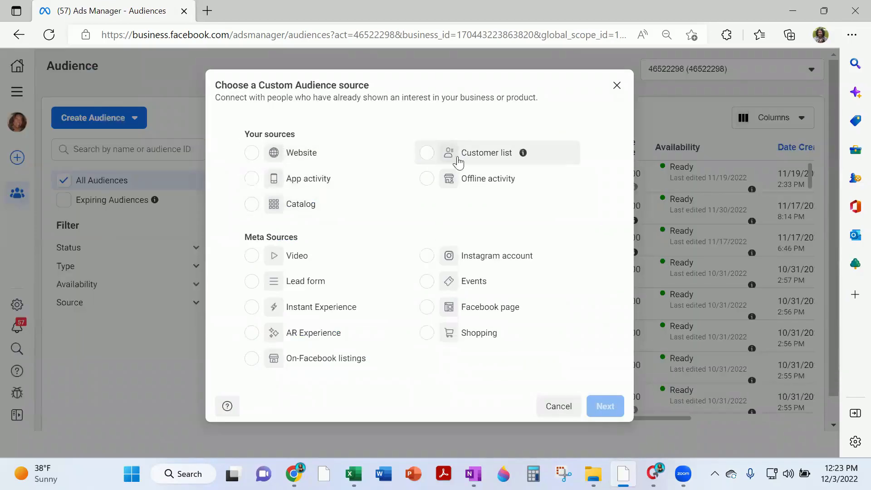
click(425, 154)
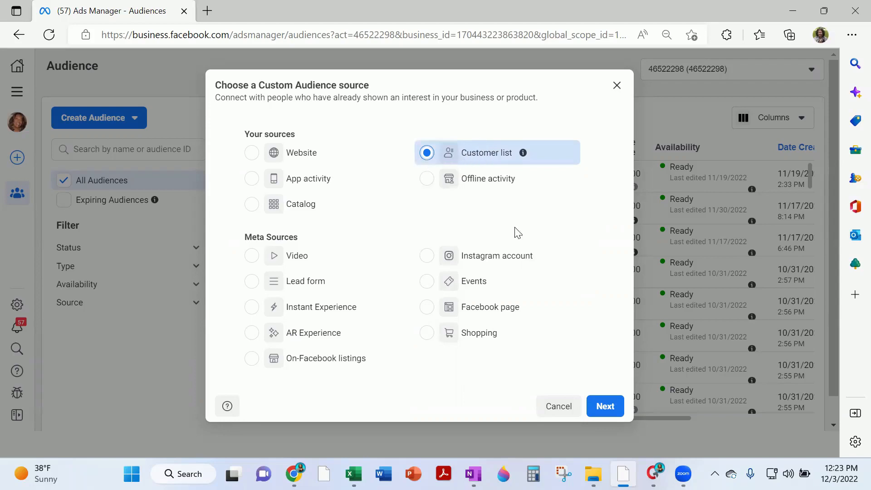
click(605, 406)
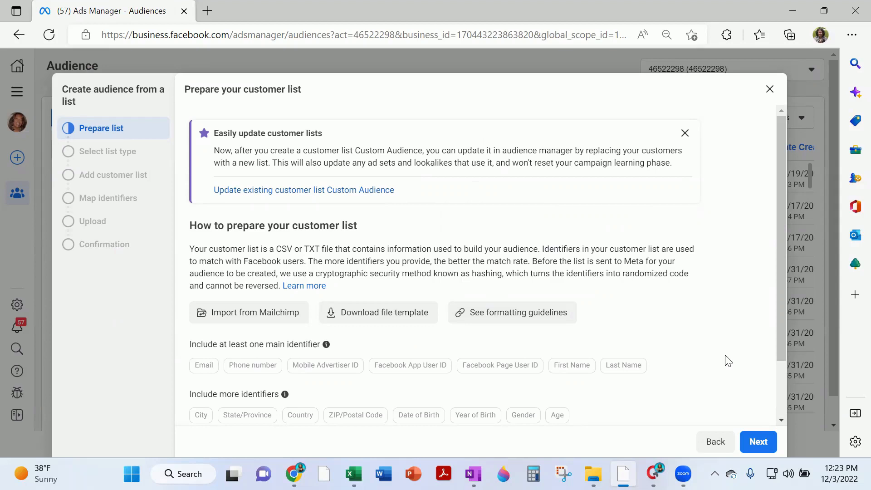
Mark the customer list as having no customer value column and advance to adding the list
scroll(291, 311, down, 1)
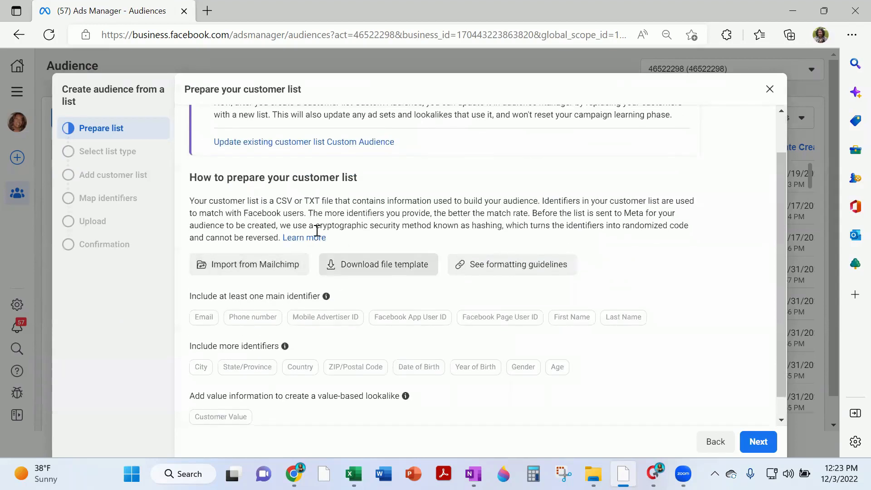
click(756, 440)
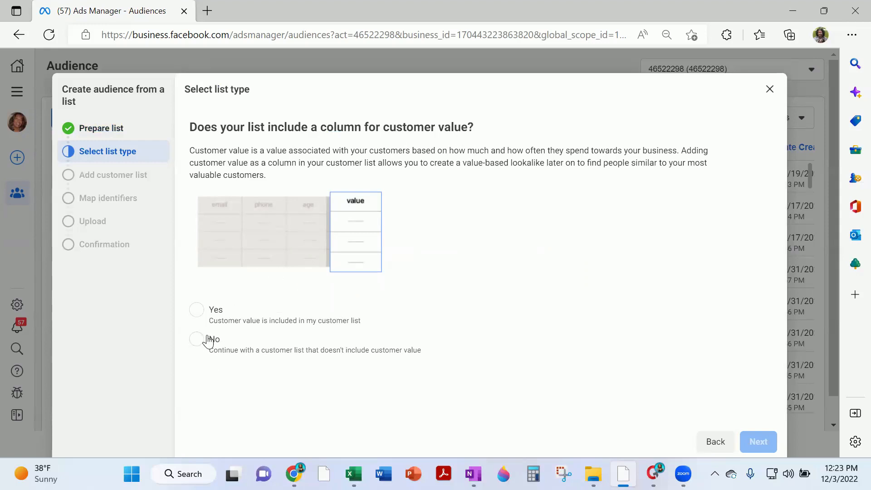
click(195, 344)
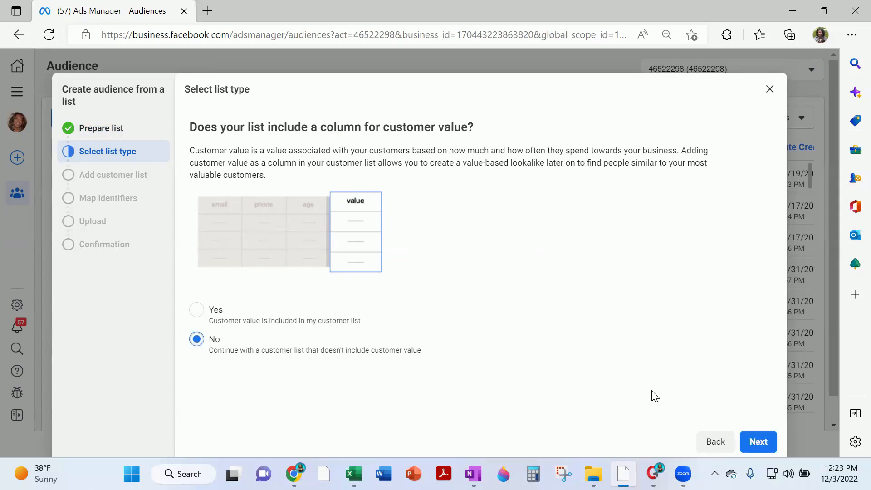
click(767, 442)
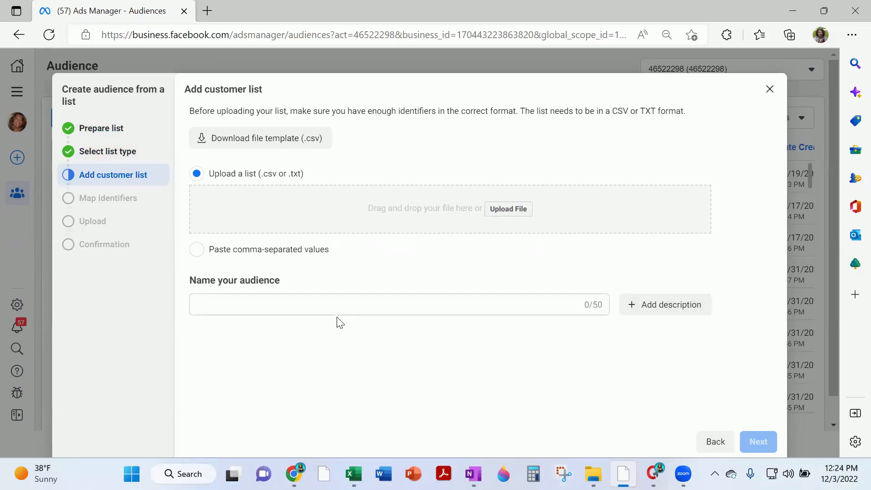
Upload the customer CSV file from the Downloads folder
click(503, 209)
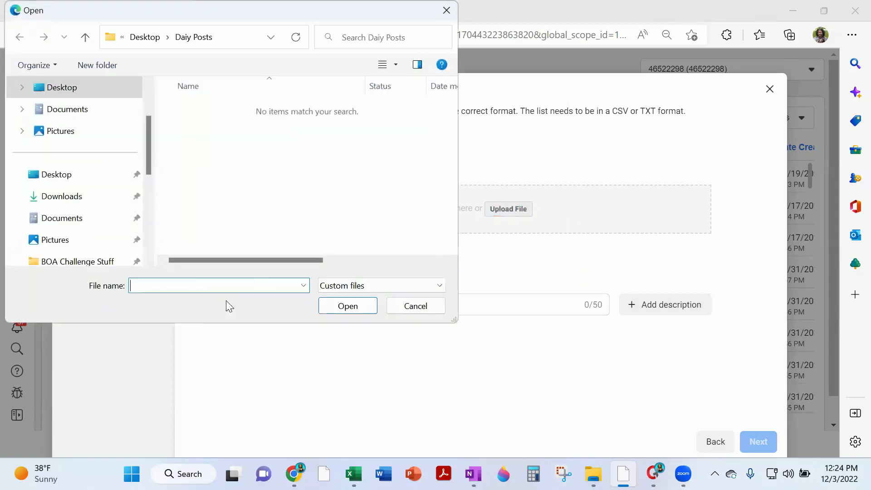
click(70, 199)
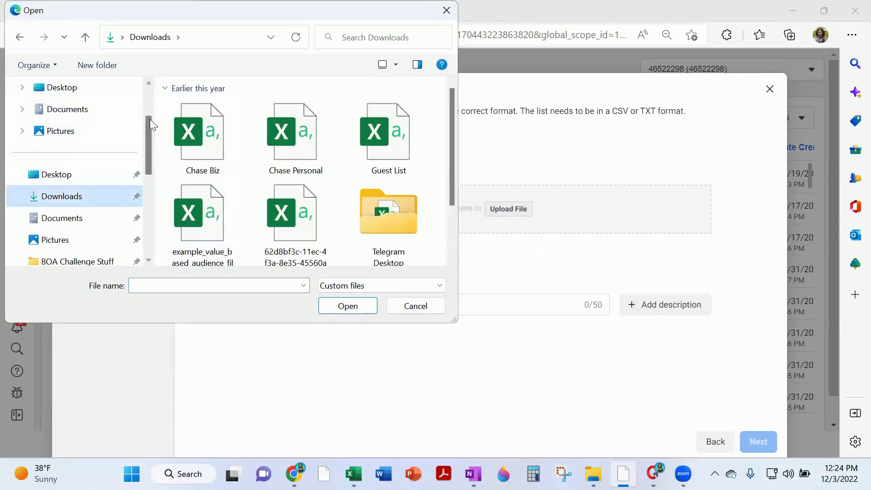
scroll(230, 181, down, 1)
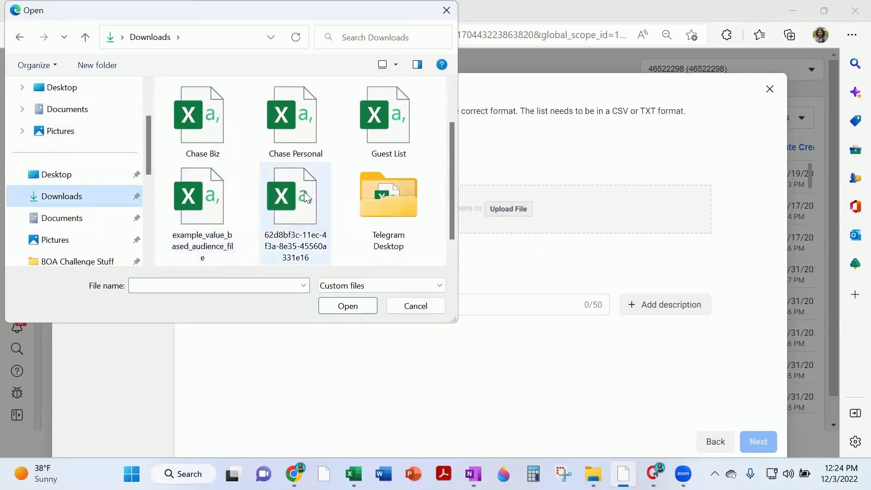
click(267, 195)
click(364, 308)
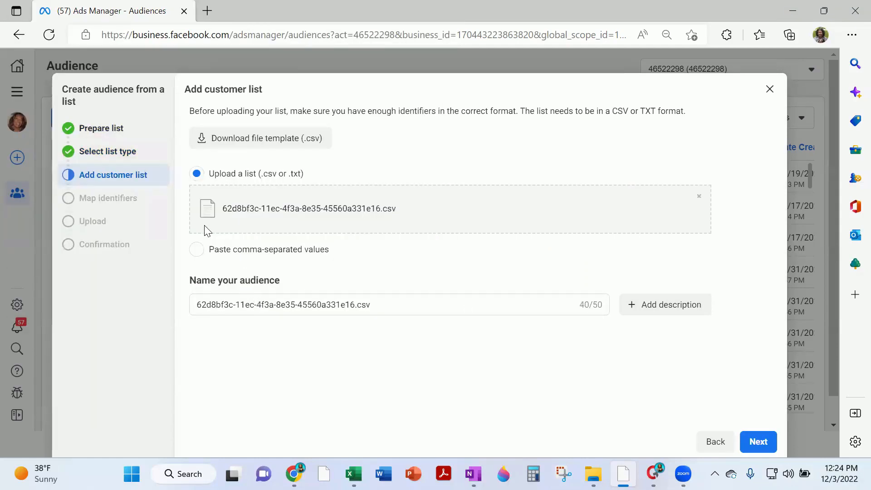
Name the audience 'VSL' and proceed to mapping the list's columns
click(395, 301)
key(ctrl+a)
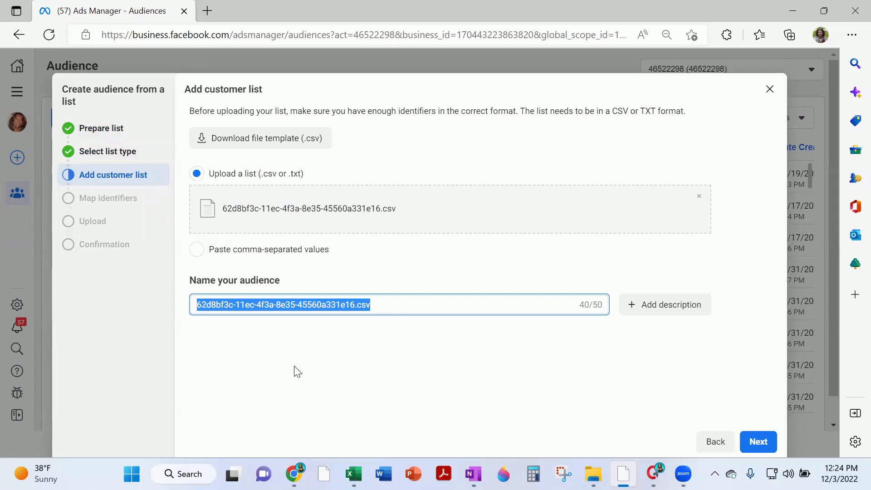
text(Customer File)
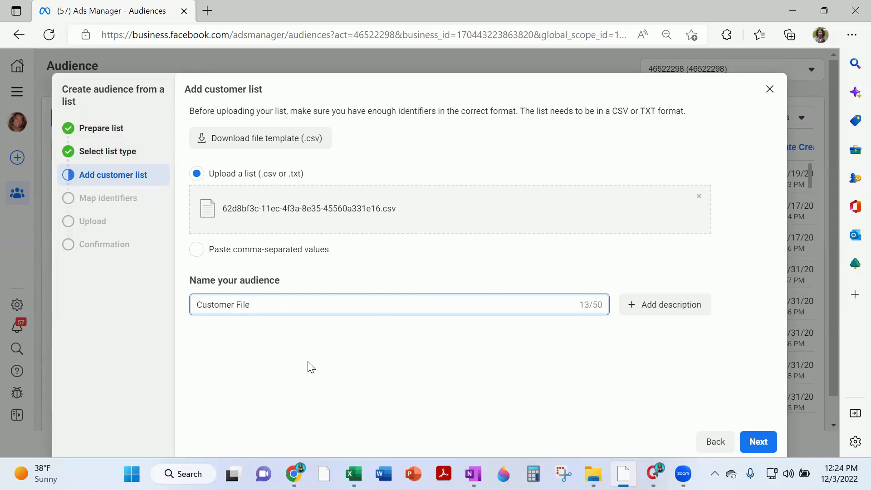
click(308, 361)
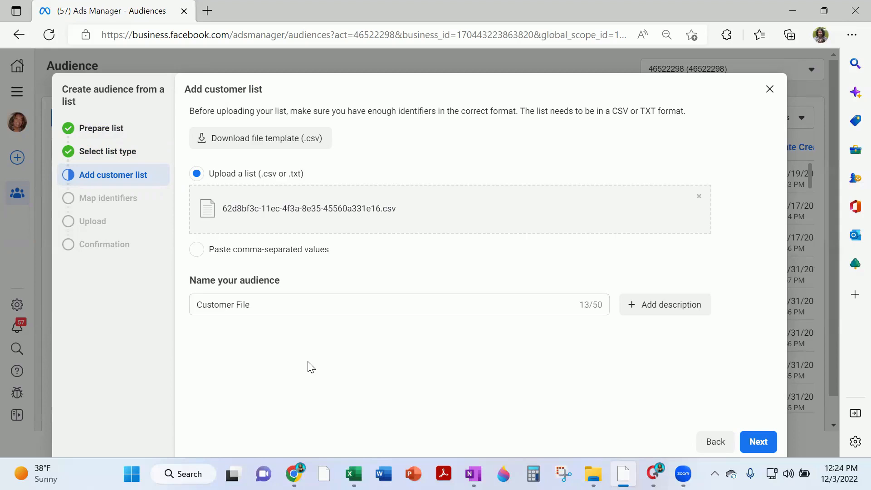
click(271, 304)
key(ctrl+a)
text(VSL)
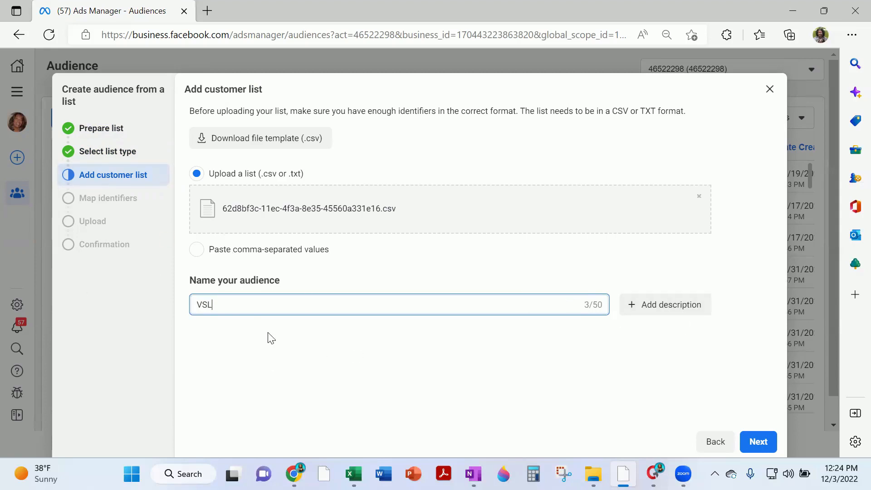
click(767, 442)
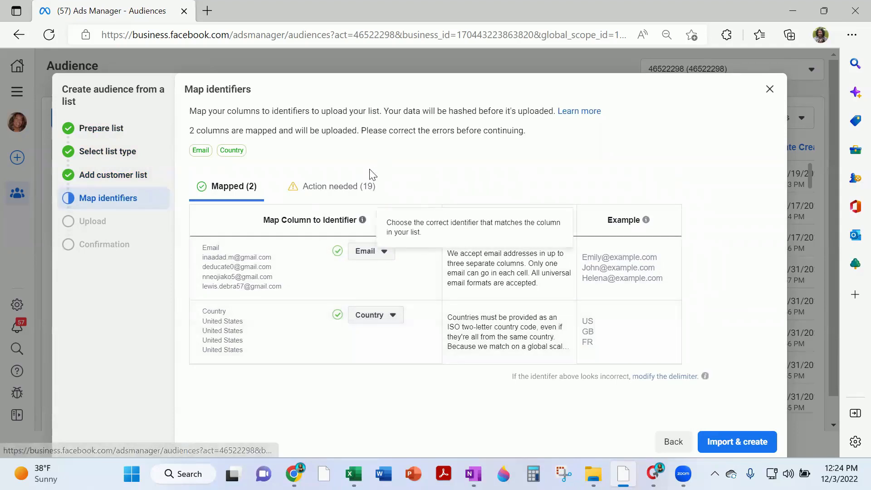
Map the Name column to First Name, so Email, First Name and Country are mapped
click(339, 189)
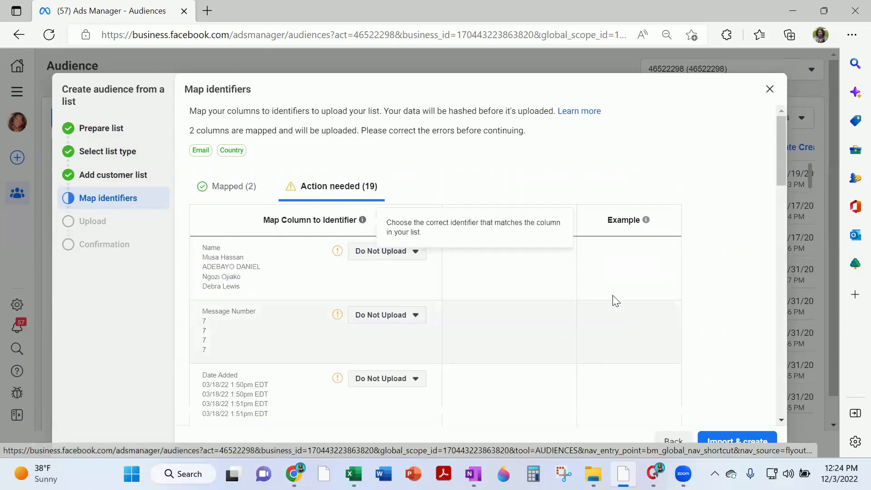
scroll(740, 288, down, 2)
scroll(283, 252, down, 4)
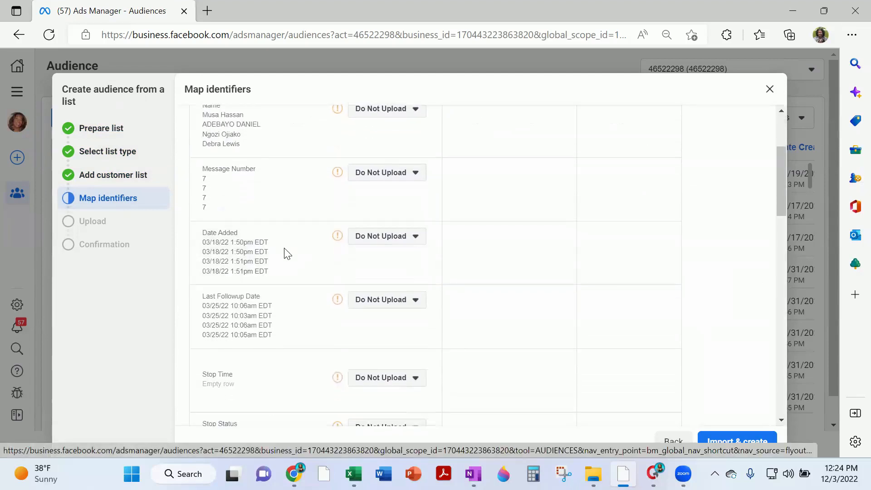
scroll(304, 243, down, 5)
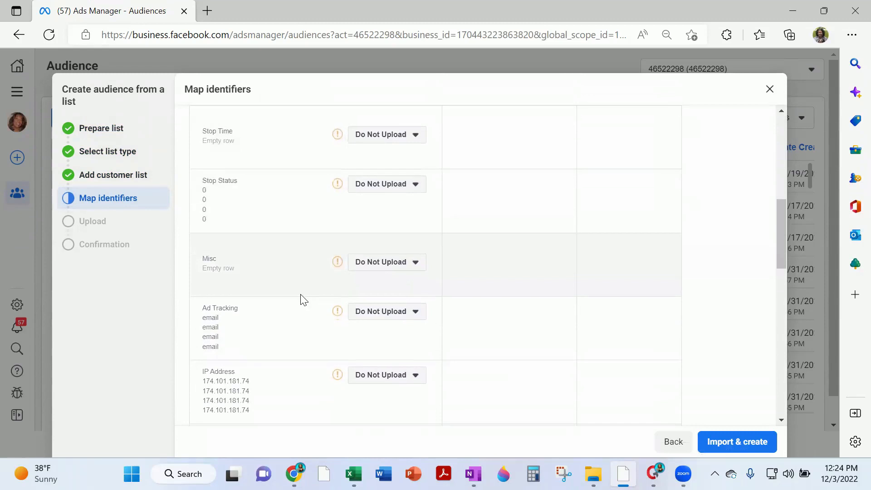
scroll(301, 363, down, 2)
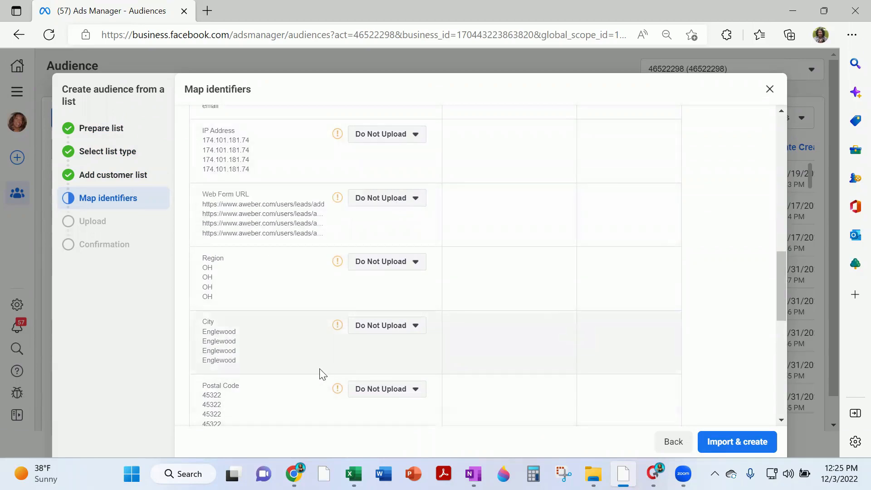
scroll(321, 370, up, 15)
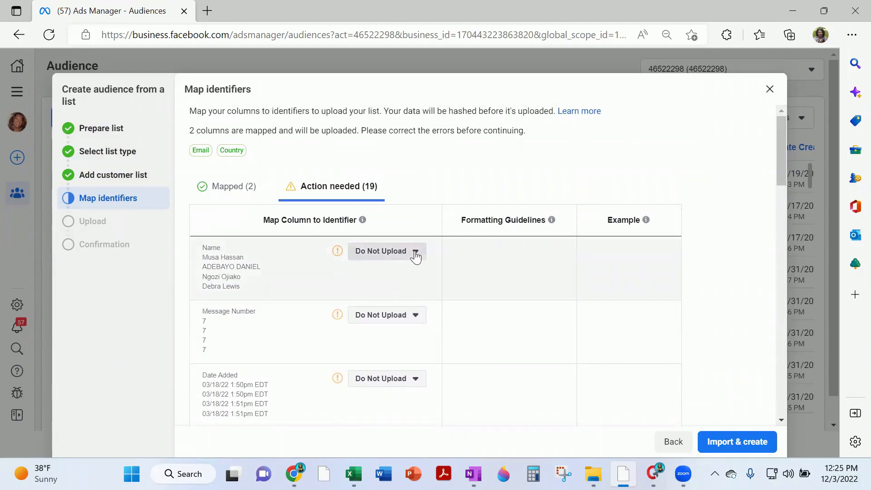
click(415, 256)
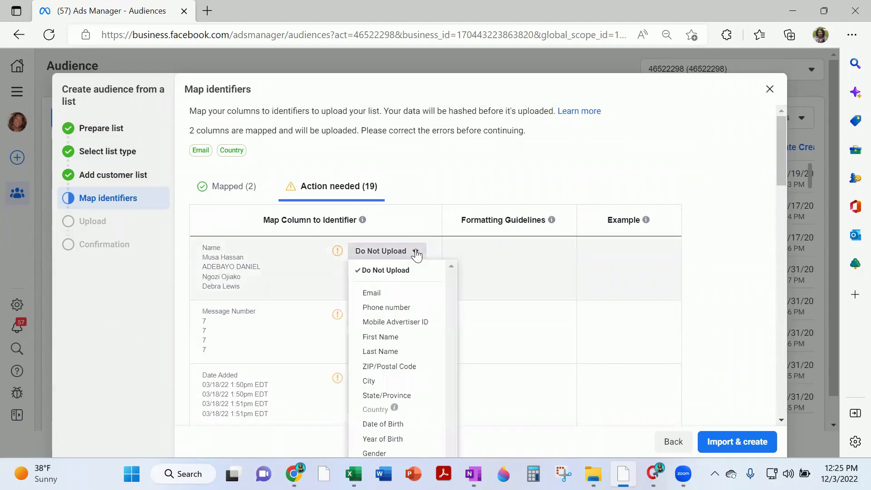
click(403, 338)
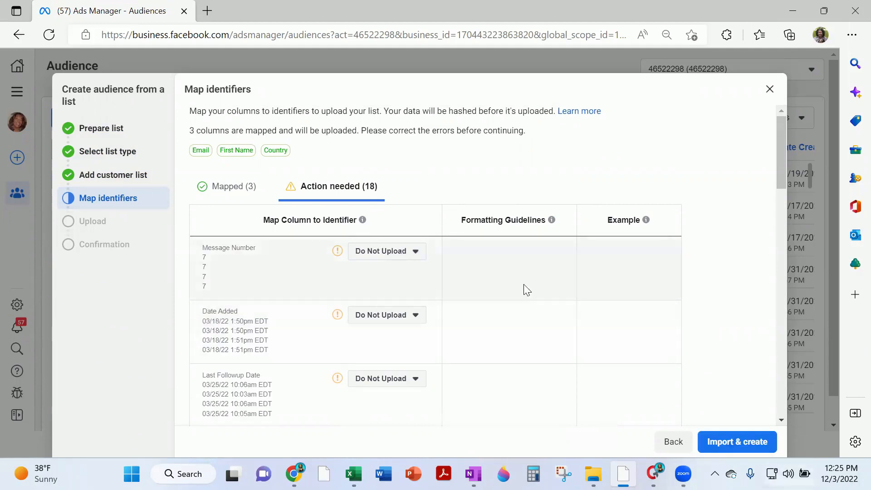
click(240, 190)
scroll(685, 395, down, 1)
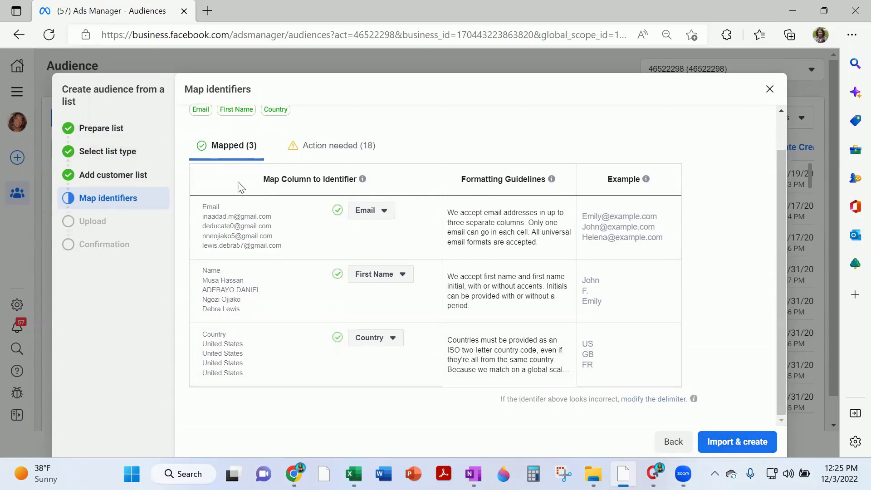
Close the customer-list wizard without importing, then scroll through the custom, lookalike and saved audiences
click(770, 89)
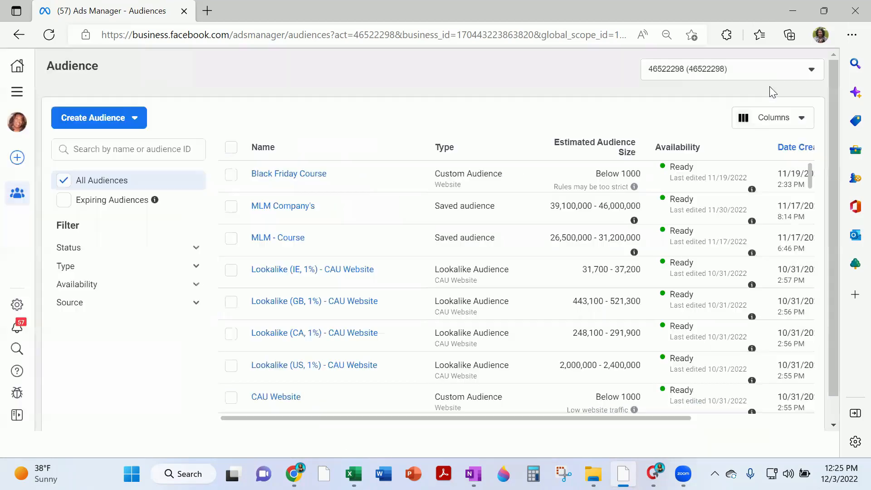
scroll(548, 288, down, 6)
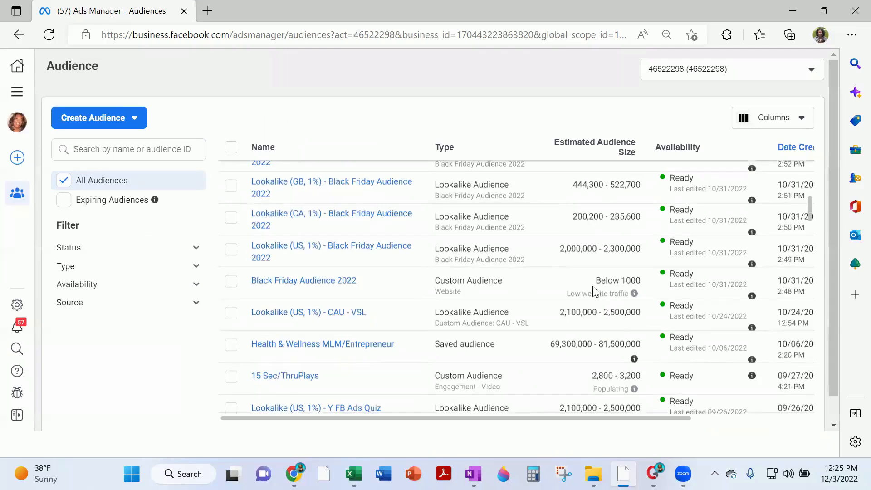
scroll(596, 290, down, 4)
scroll(593, 285, down, 4)
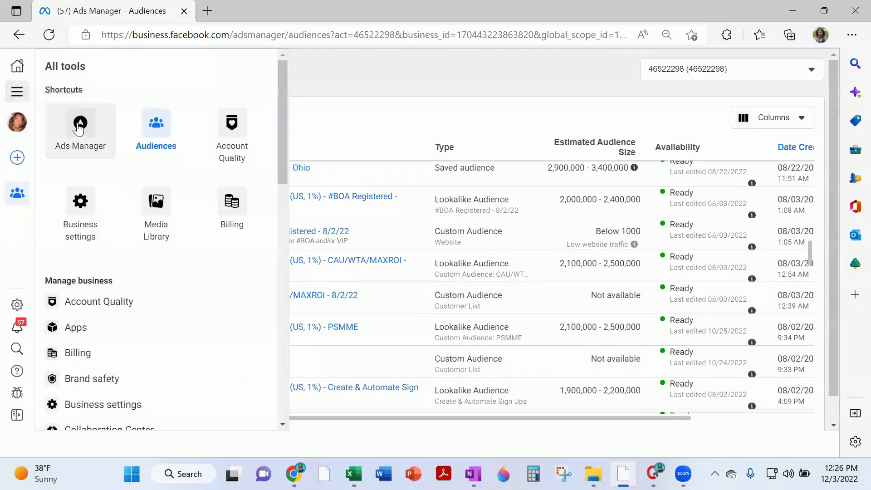
Return to Ads Manager campaigns and open the Check On Me - No WL campaign's two ad sets
click(73, 131)
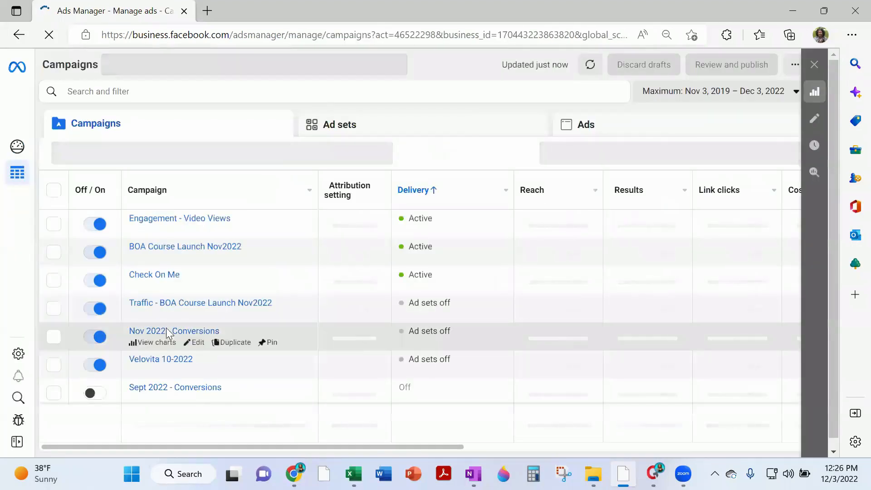
scroll(136, 335, down, 5)
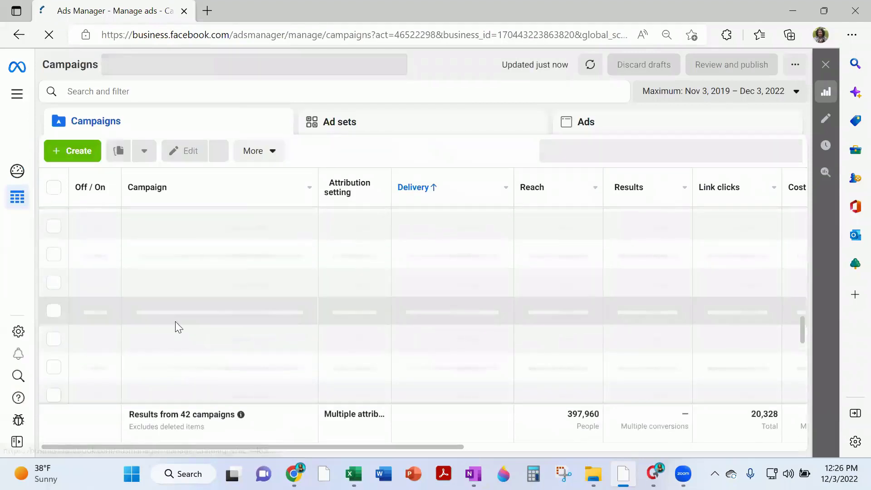
scroll(256, 297, down, 2)
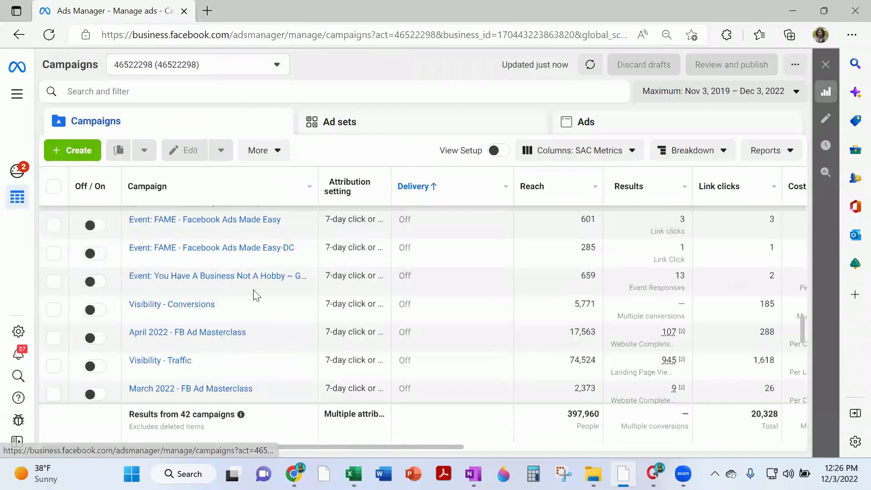
scroll(226, 281, up, 10)
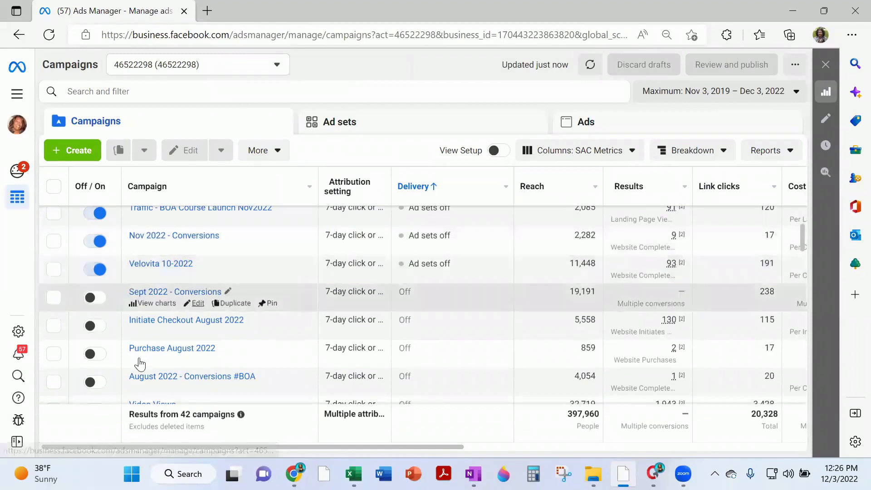
scroll(161, 299, down, 2)
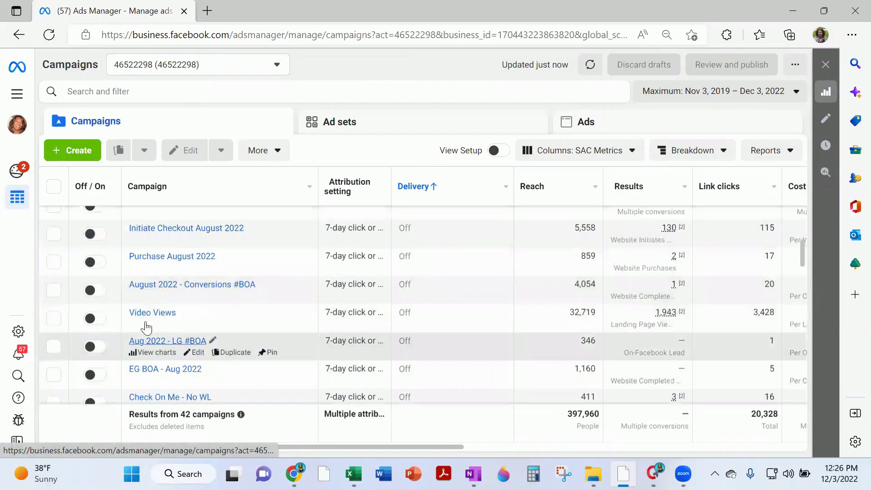
scroll(157, 313, down, 2)
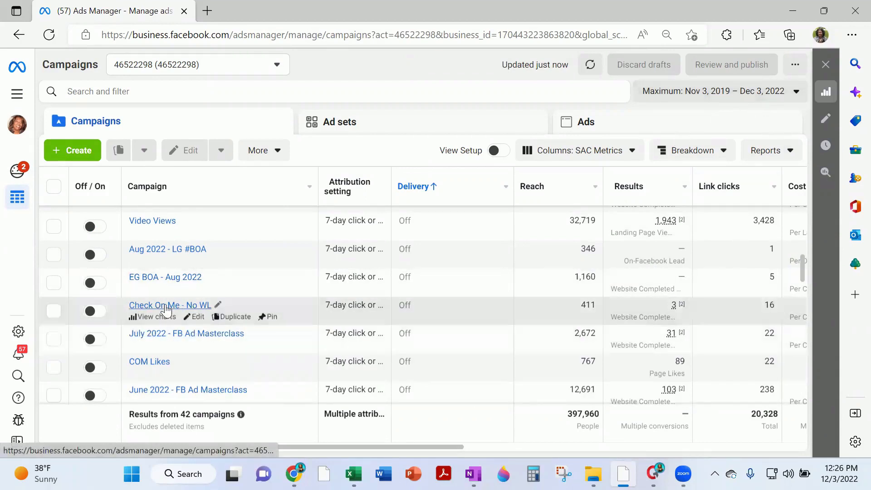
click(166, 306)
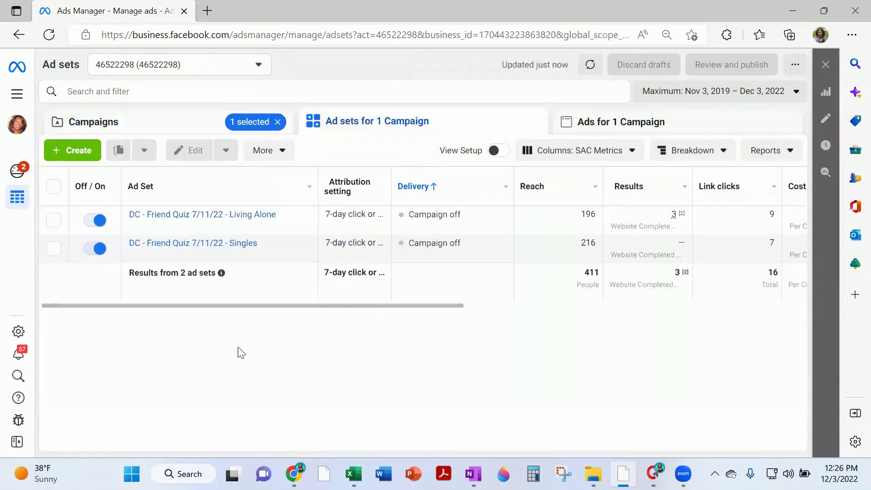
click(198, 227)
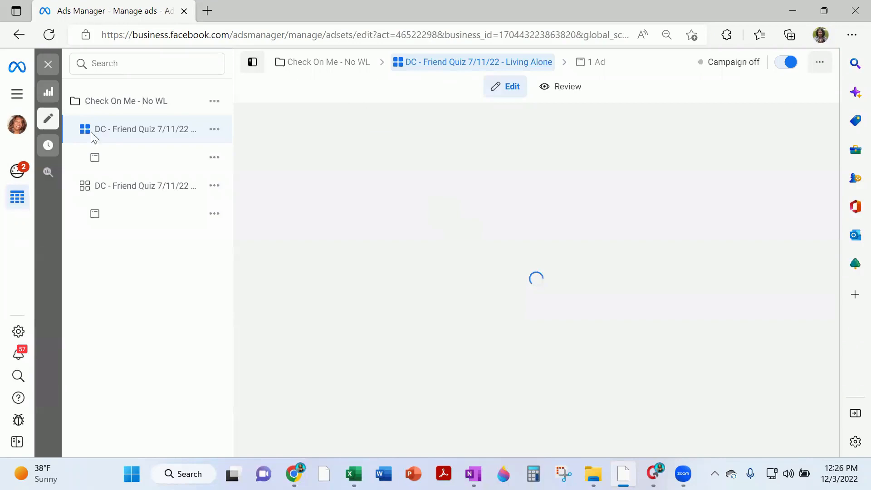
scroll(348, 221, down, 4)
scroll(348, 220, down, 15)
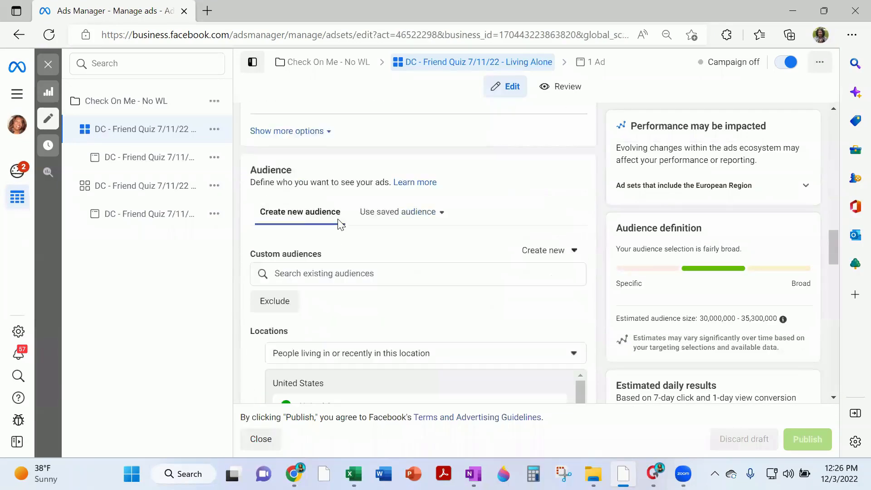
scroll(339, 223, down, 2)
click(301, 173)
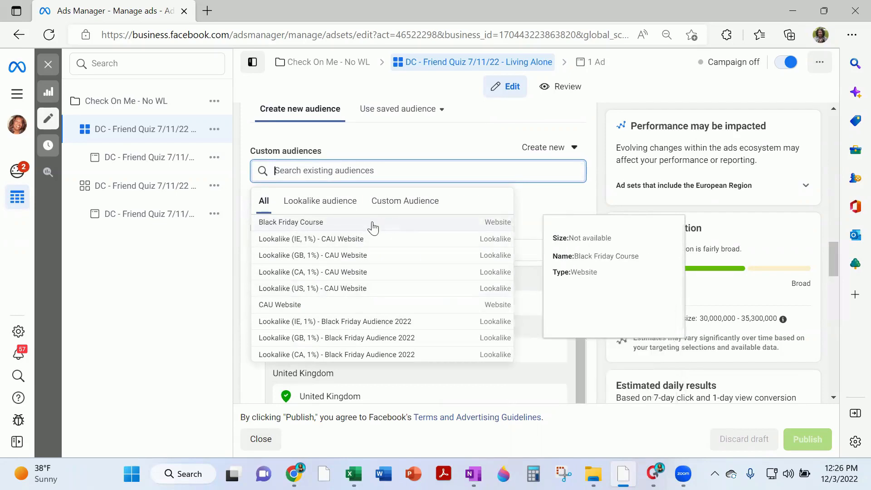
click(411, 207)
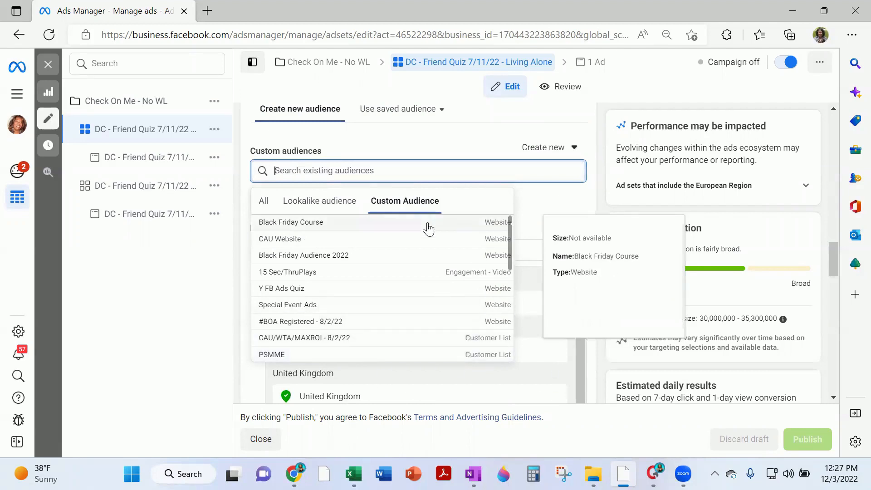
click(398, 145)
scroll(419, 247, up, 3)
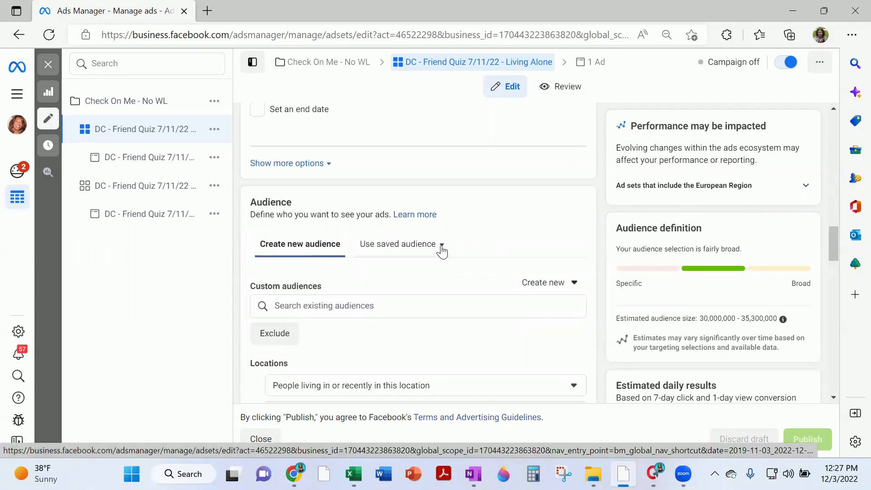
click(441, 245)
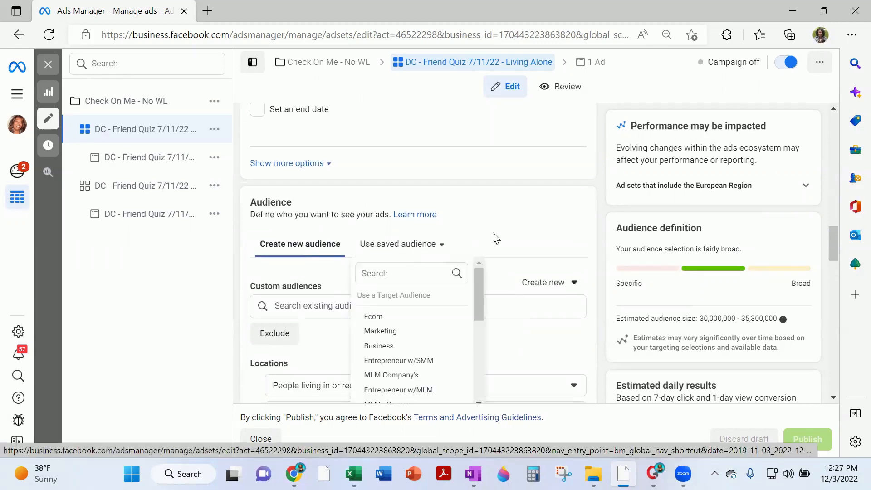
scroll(496, 238, down, 2)
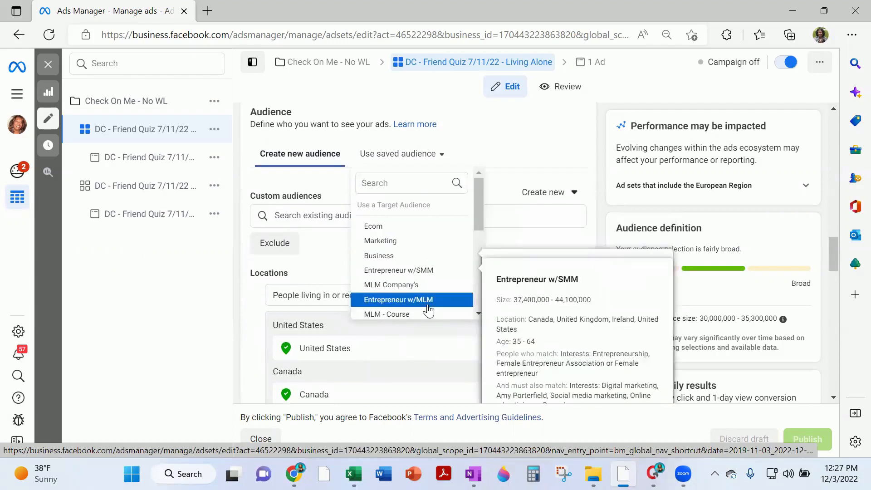
click(510, 162)
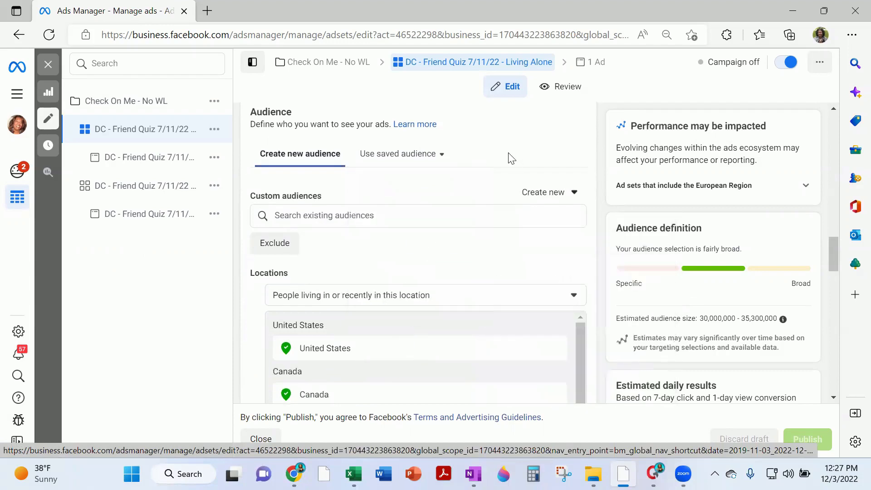
click(322, 217)
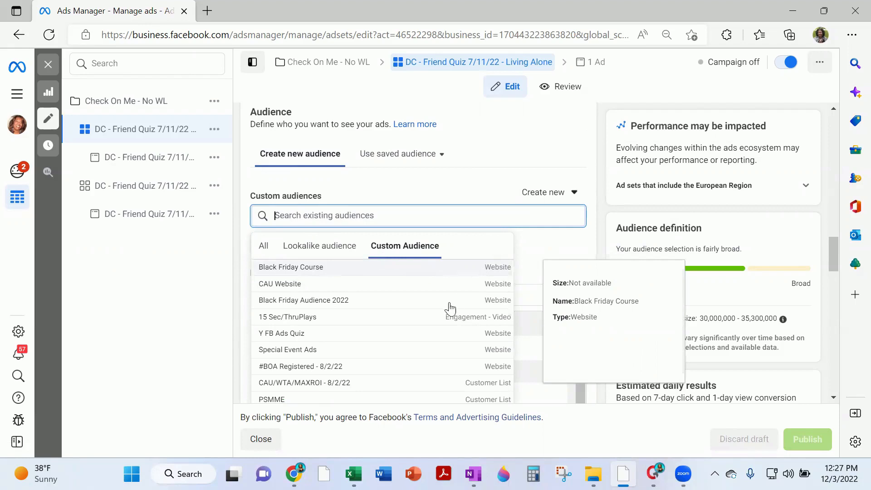
scroll(461, 307, down, 1)
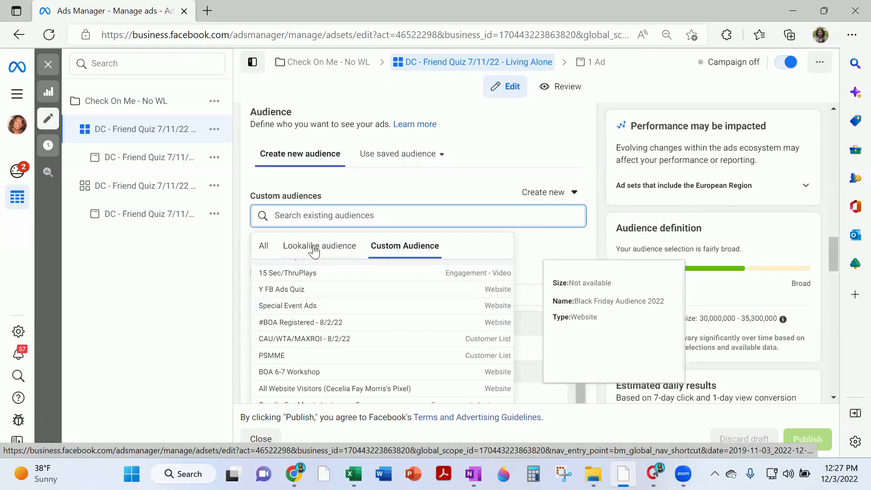
click(439, 183)
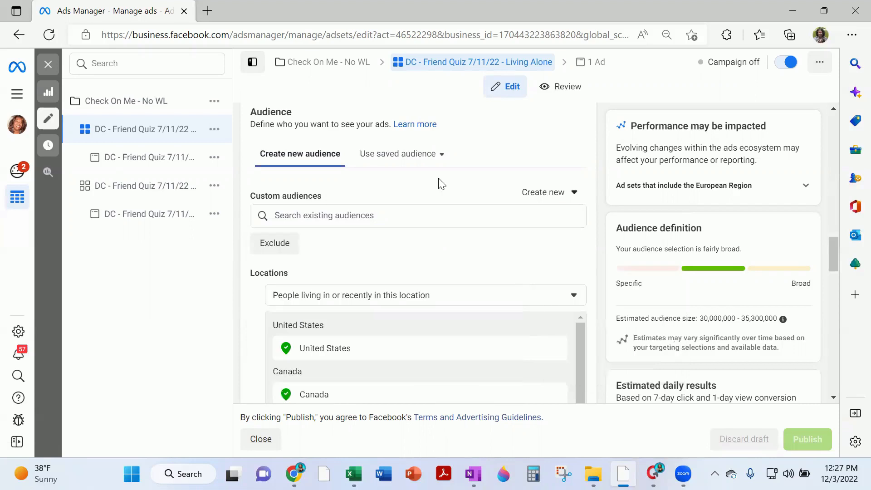
scroll(399, 240, down, 9)
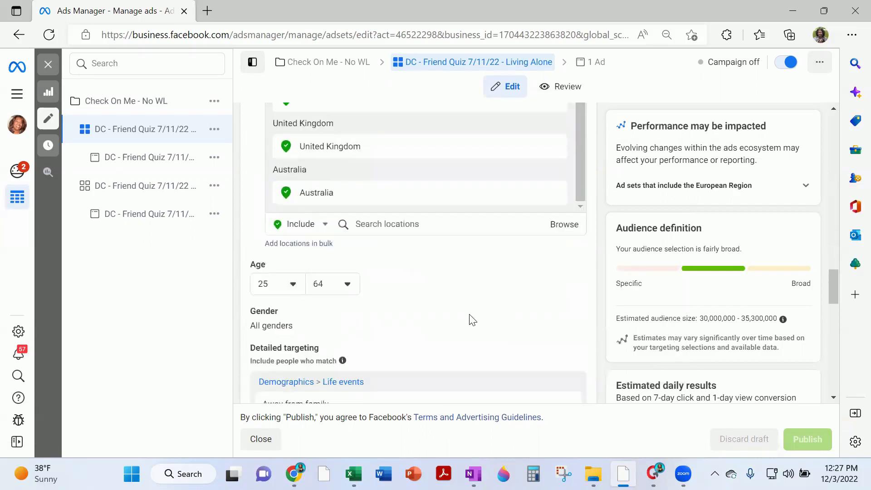
scroll(471, 308, down, 4)
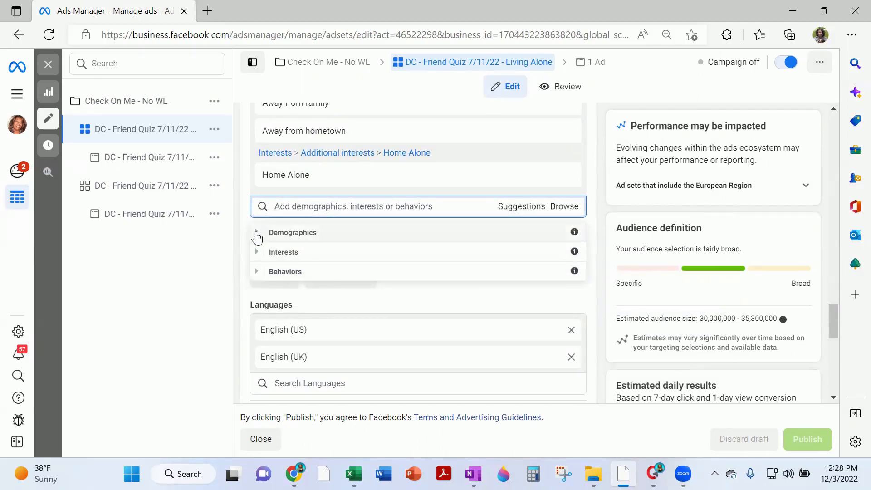
Add Parents (All) from Demographics > Parents > All parents, raising estimated reach to 51–60 million
click(256, 234)
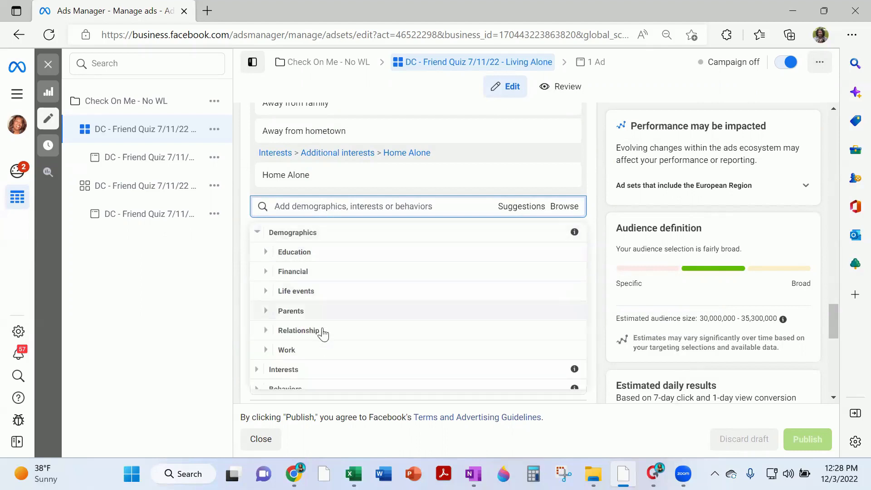
click(291, 307)
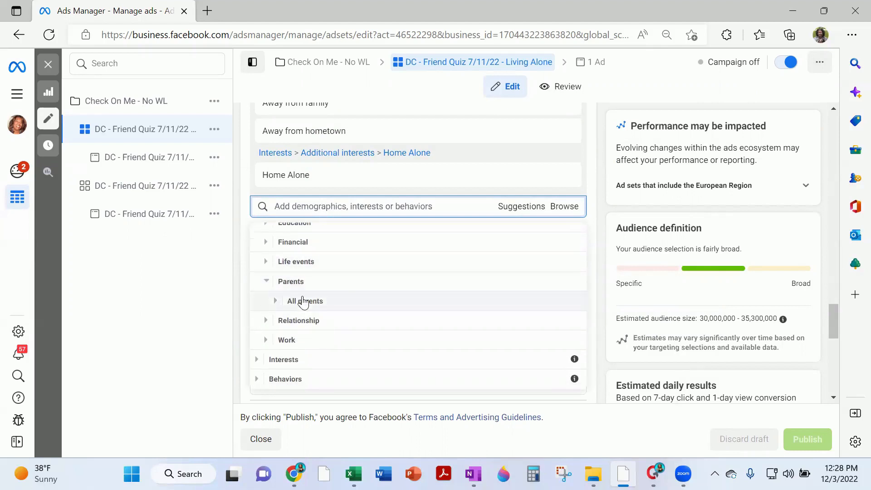
click(301, 301)
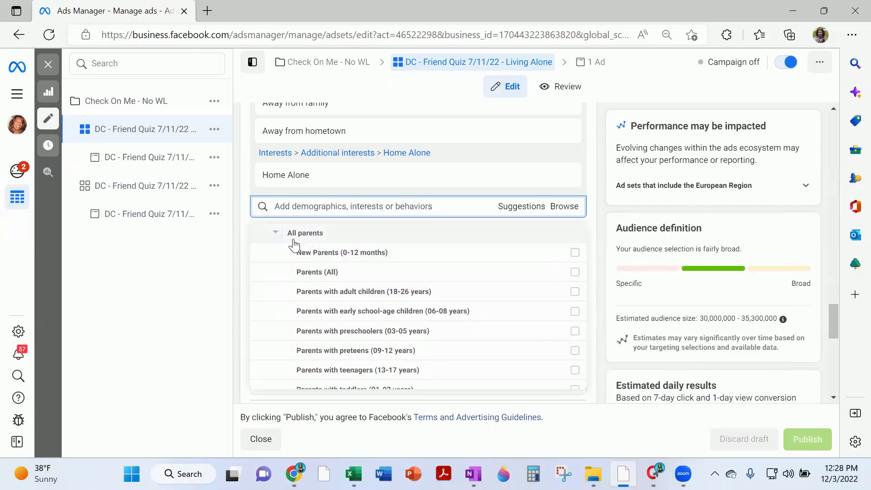
scroll(336, 254, down, 1)
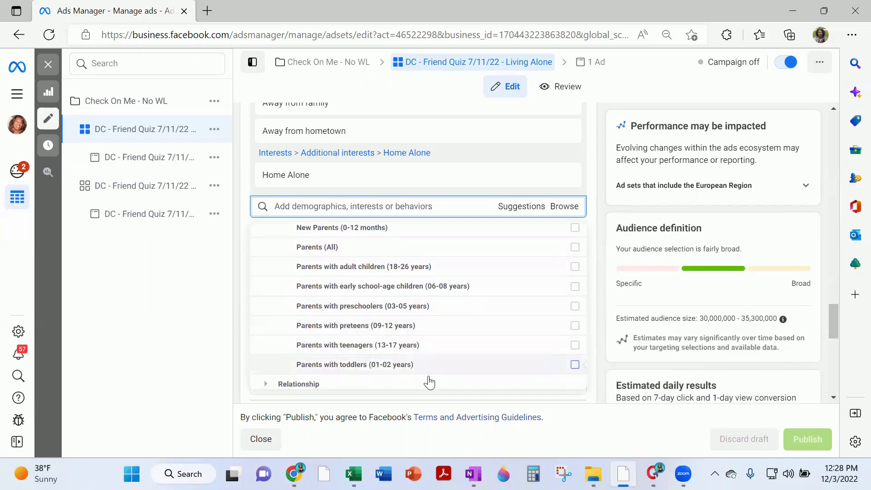
click(574, 247)
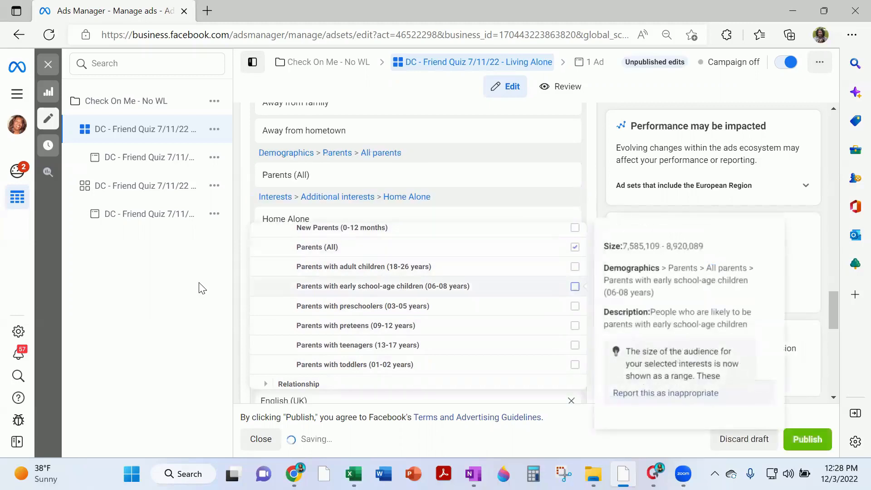
scroll(285, 300, down, 3)
scroll(354, 281, up, 3)
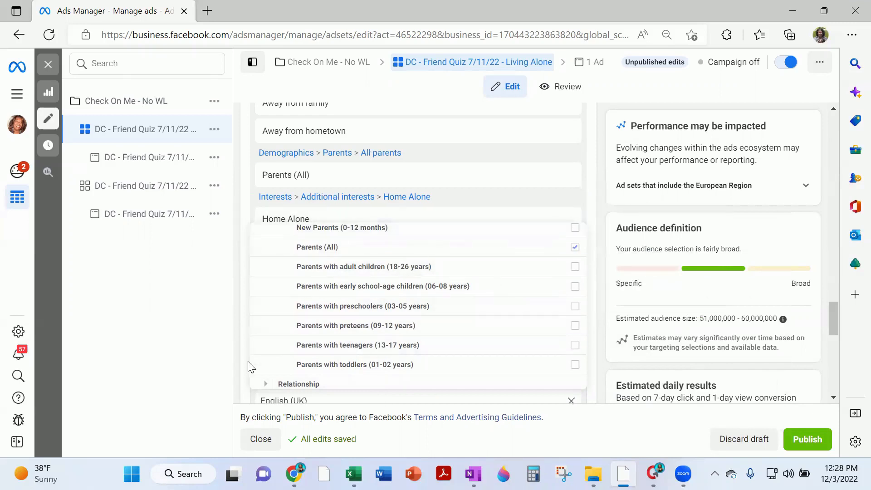
scroll(317, 306, down, 2)
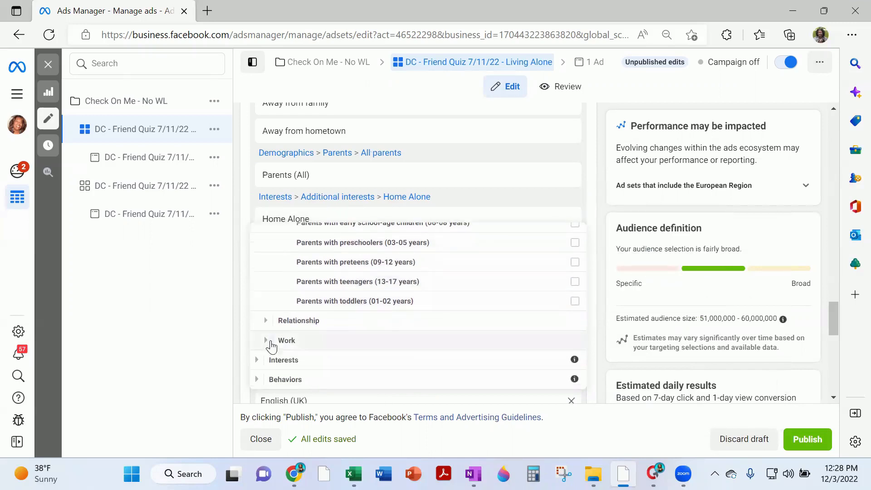
click(257, 359)
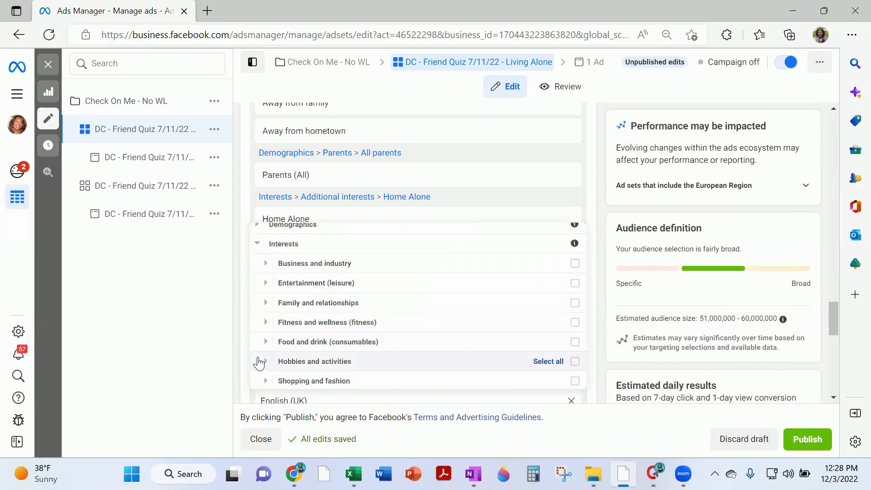
scroll(371, 350, down, 1)
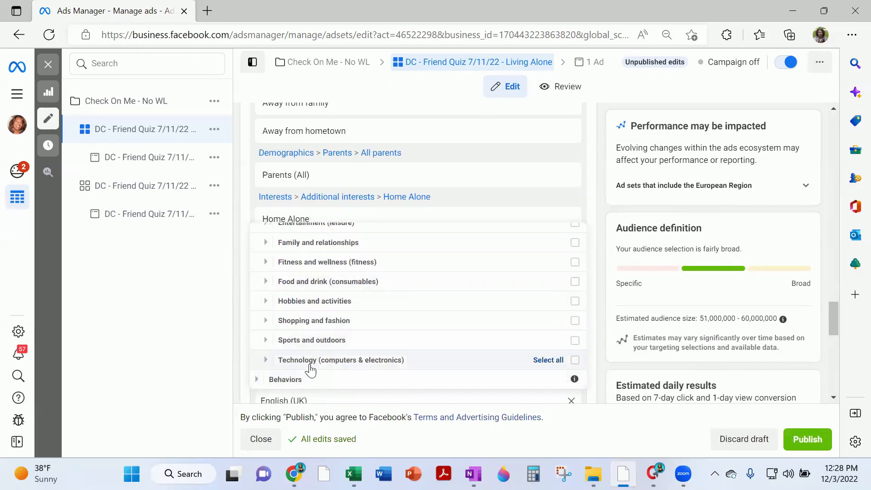
scroll(349, 347, up, 1)
scroll(350, 347, up, 1)
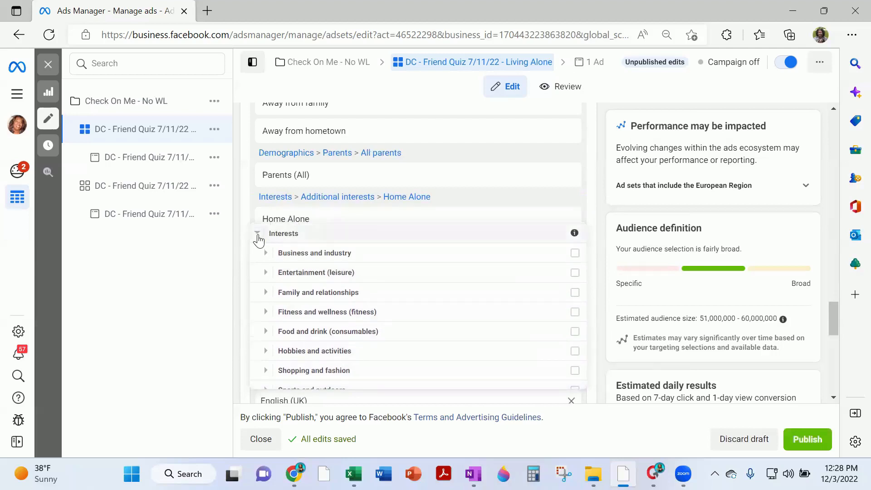
click(258, 234)
click(264, 273)
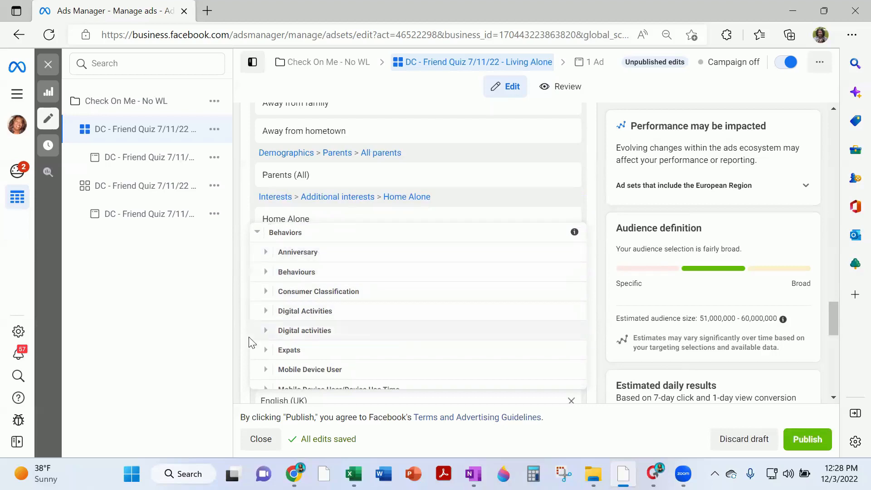
scroll(353, 334, down, 2)
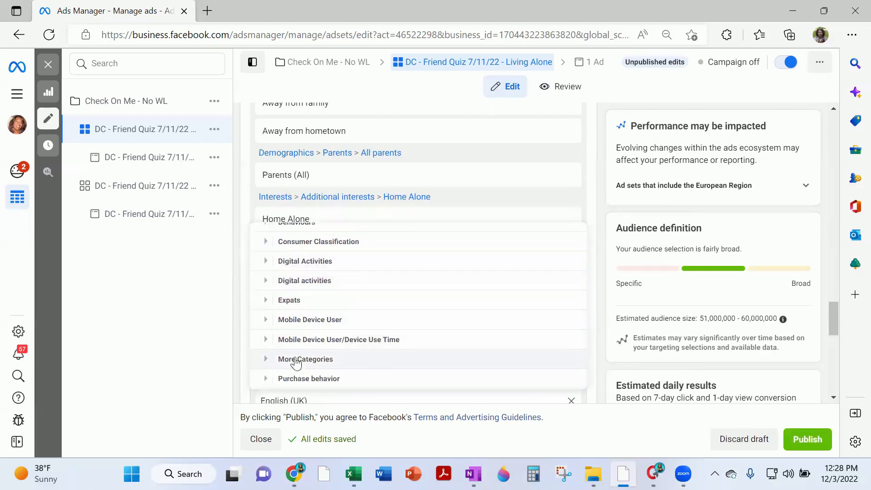
scroll(318, 358, down, 2)
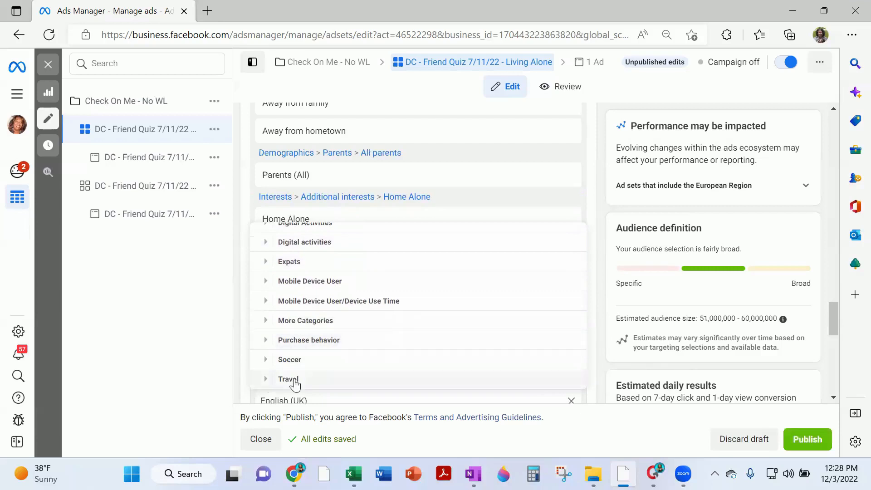
scroll(338, 379, up, 1)
scroll(301, 247, up, 5)
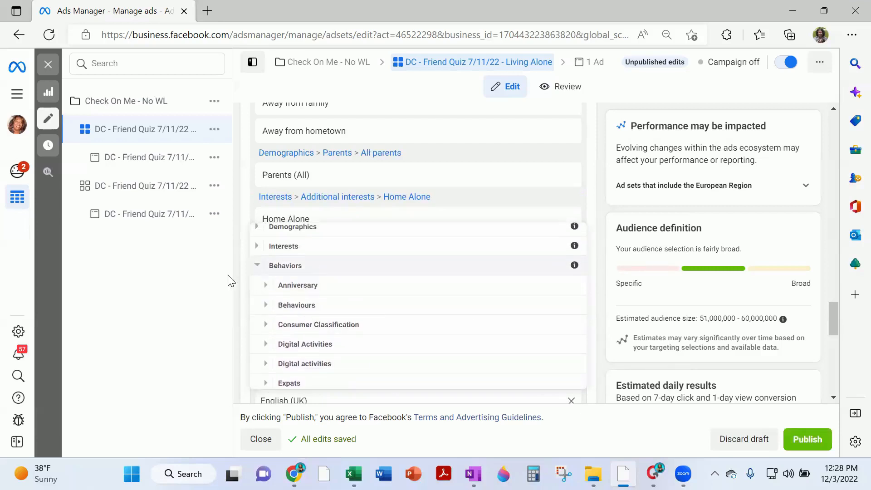
click(260, 271)
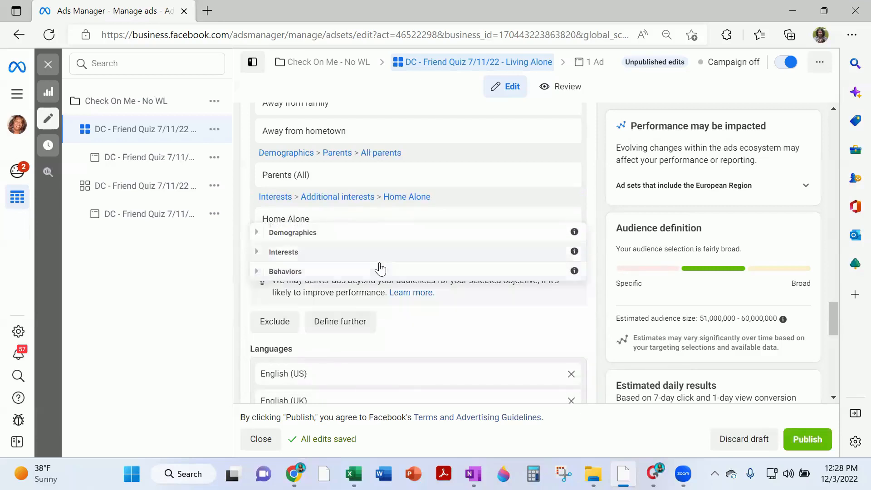
click(293, 233)
scroll(337, 321, down, 1)
scroll(317, 281, up, 1)
click(257, 232)
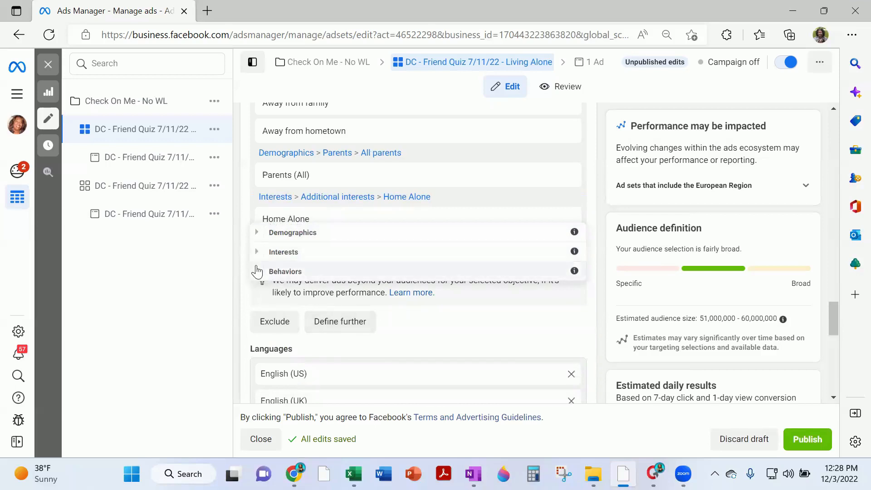
click(424, 337)
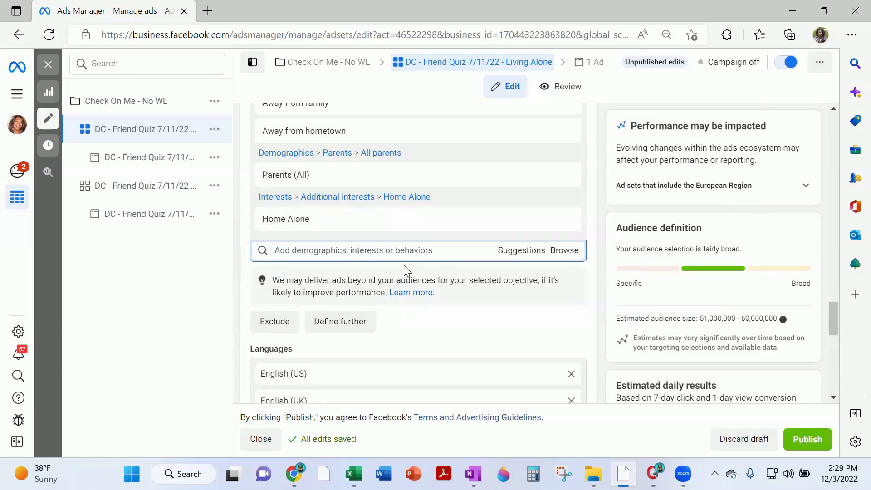
Check the Living Alone targeting summary (ages 25–64, AU/CA/UK/US) in Save audience, closing it unsaved
scroll(410, 235, up, 5)
scroll(414, 199, down, 4)
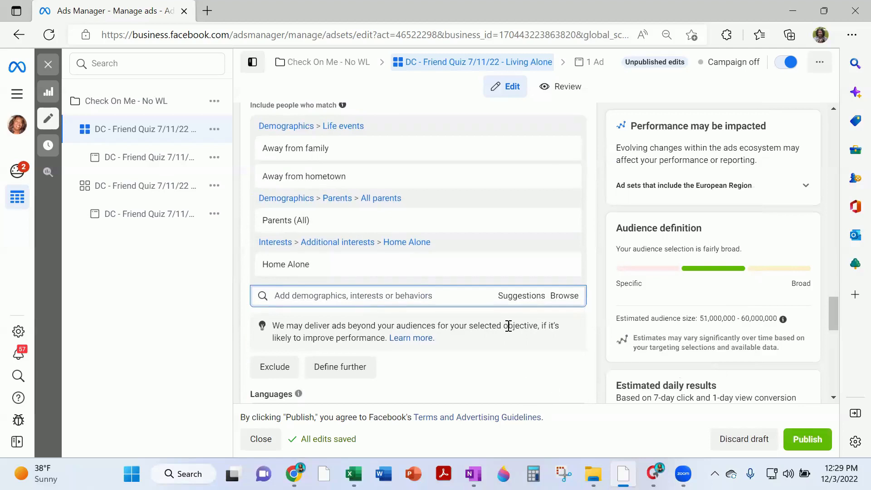
scroll(444, 327, up, 5)
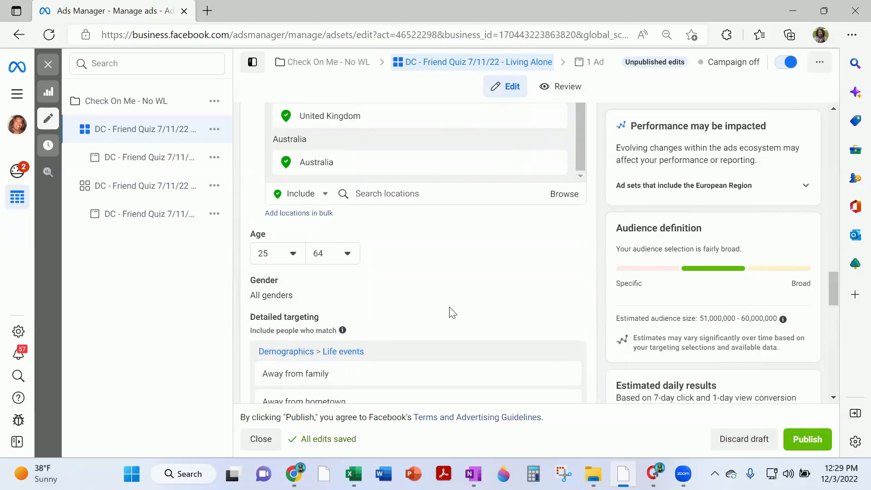
scroll(451, 310, down, 8)
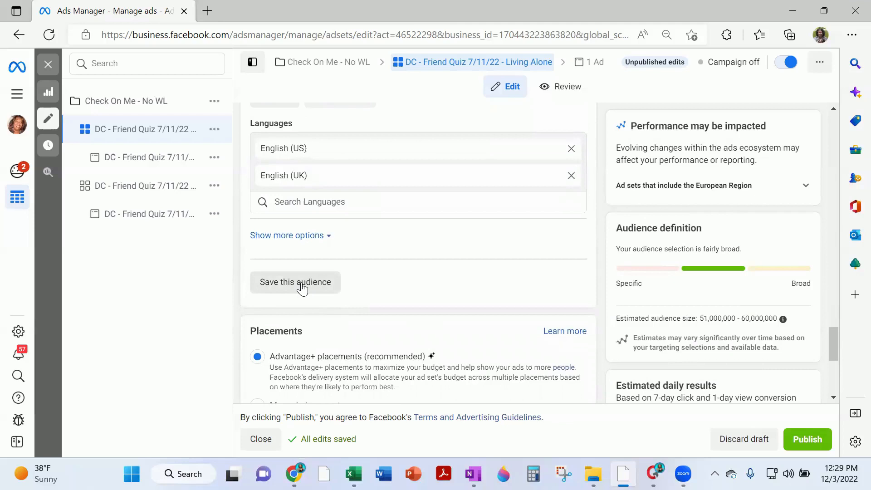
click(301, 283)
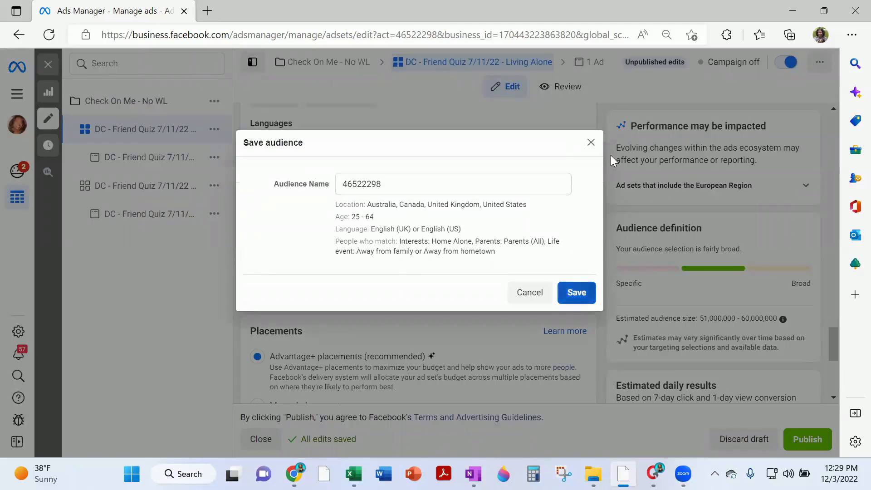
click(592, 145)
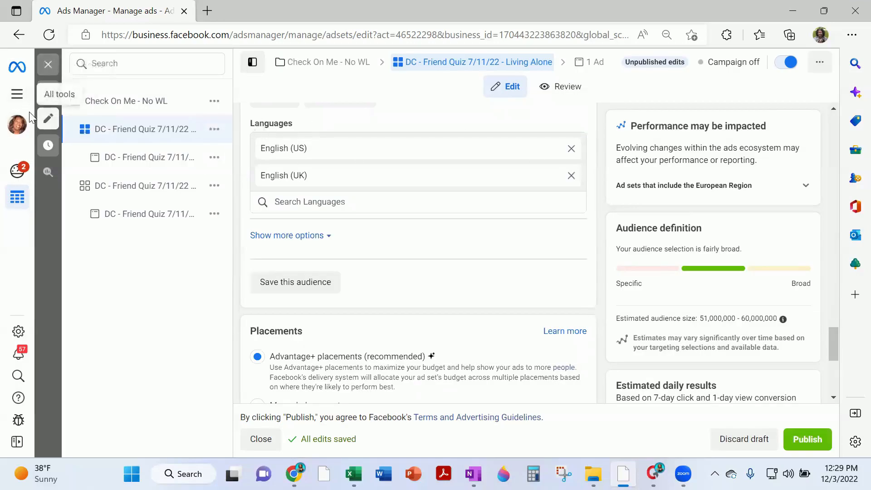
click(23, 97)
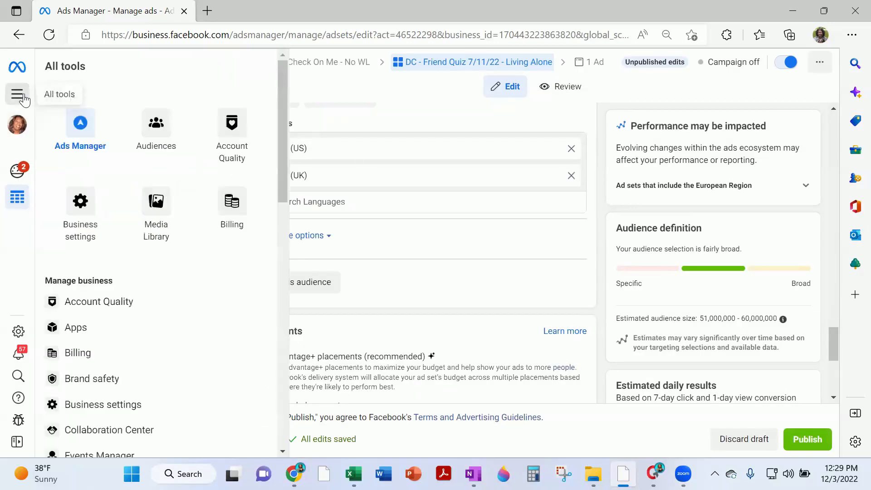
Go to the Audiences page and start a new Custom Audience from Create Audience
click(159, 131)
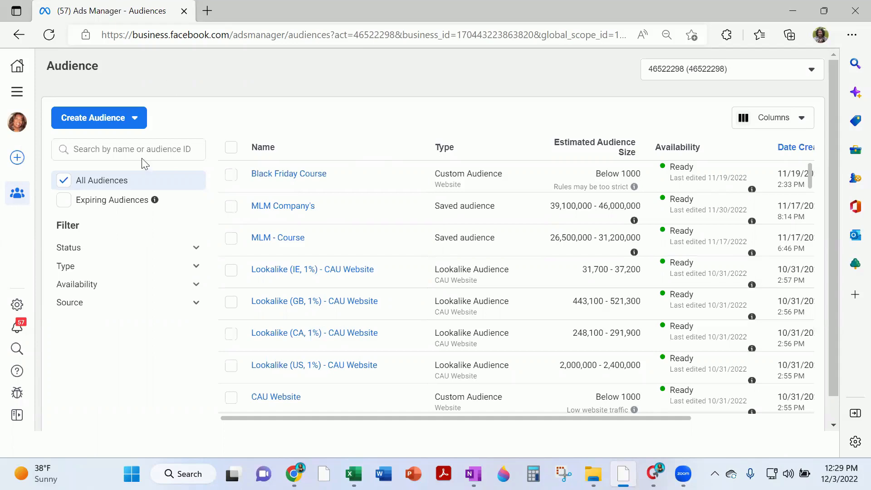
click(135, 118)
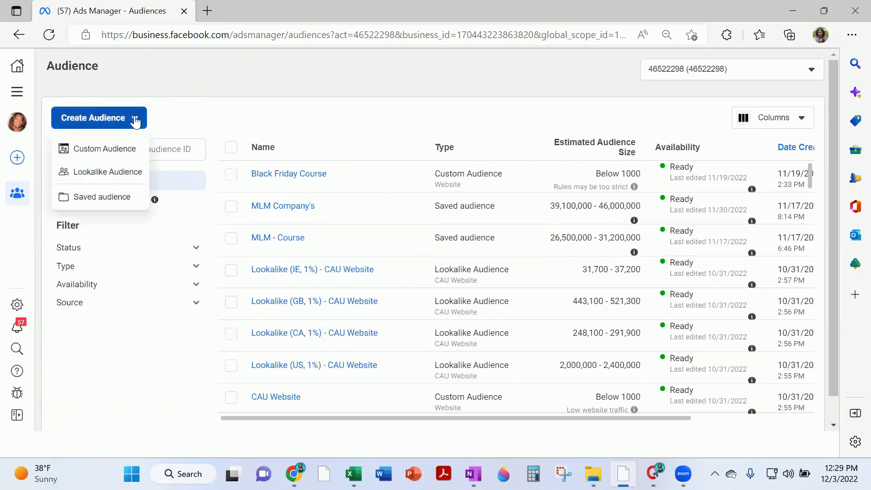
click(94, 150)
Choose Website as the custom audience source and browse its Events options list
click(251, 152)
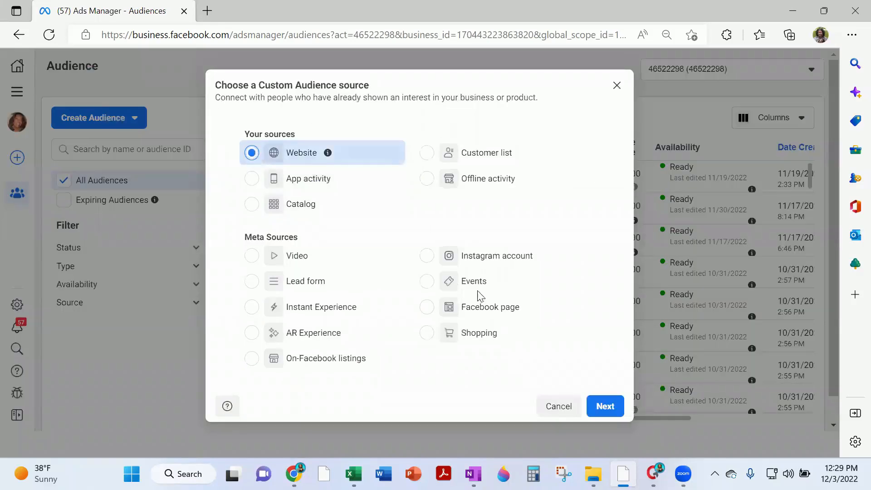
click(605, 406)
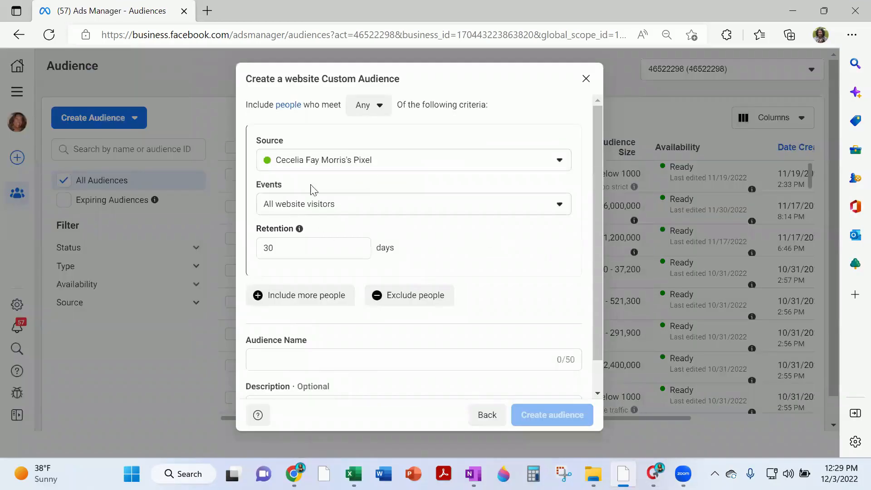
click(358, 206)
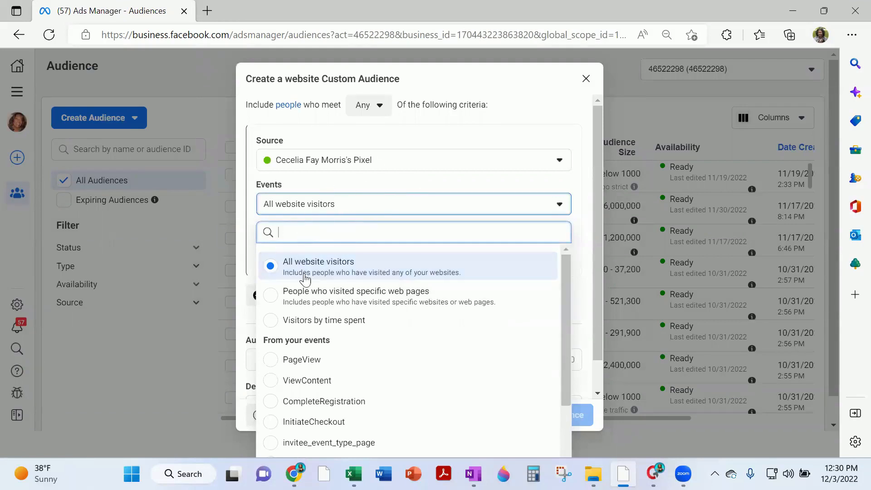
scroll(453, 141, down, 1)
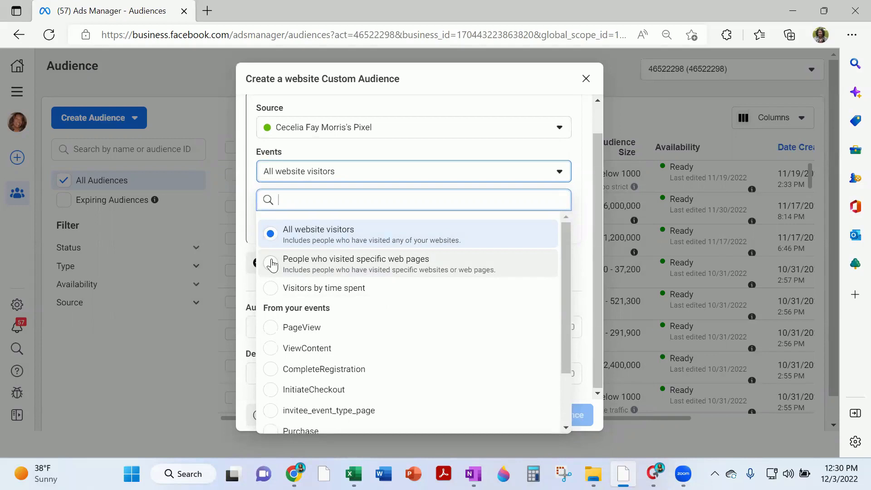
scroll(299, 294, down, 2)
scroll(322, 272, up, 2)
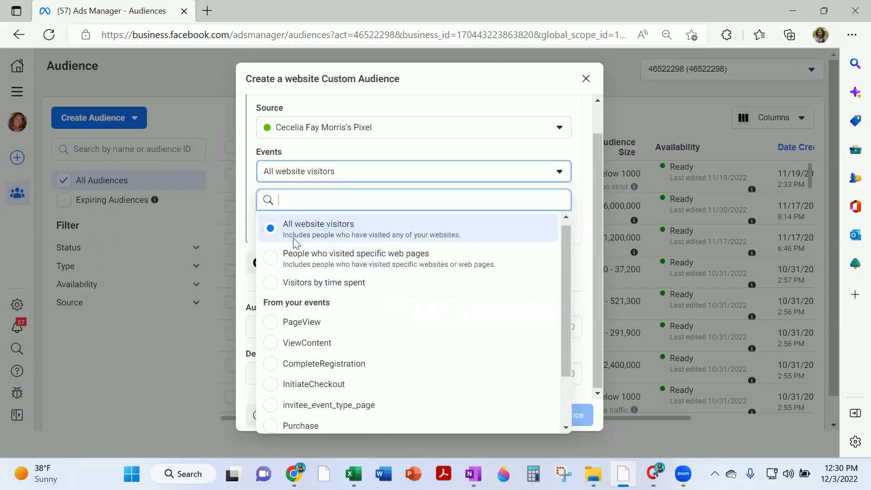
scroll(321, 252, up, 1)
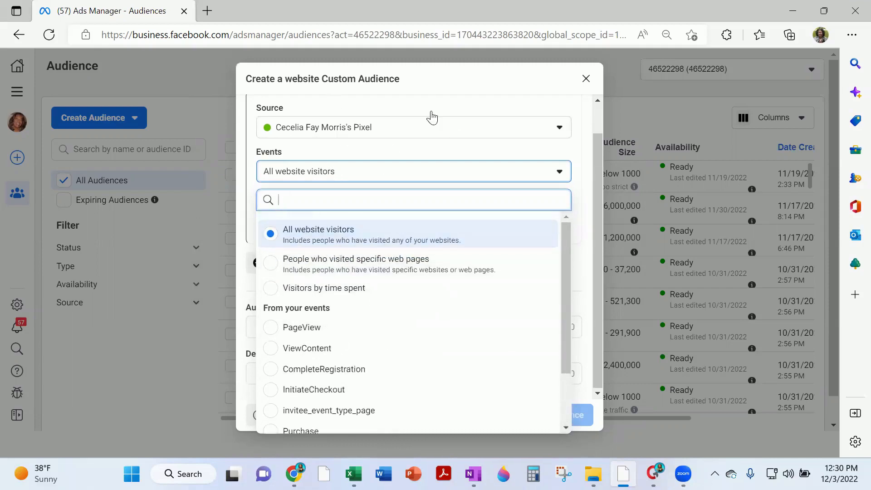
Discard the website custom audience and bring back the Create Audience choices
click(585, 78)
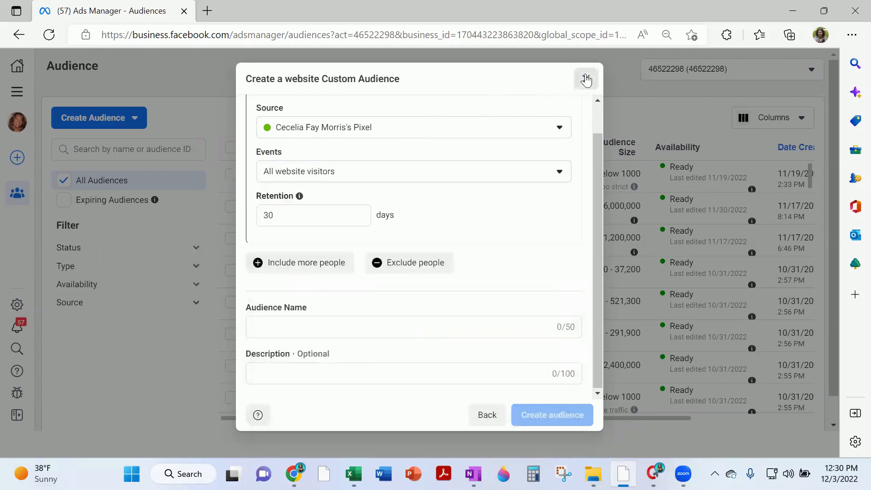
click(586, 79)
click(129, 117)
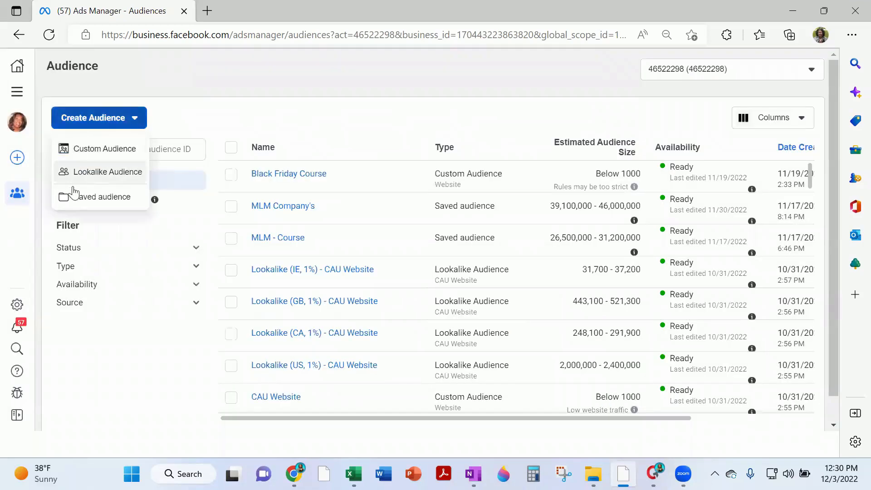
Start a Facebook page Custom Audience, select the page under Taking Charge Inc., then discard it
click(107, 150)
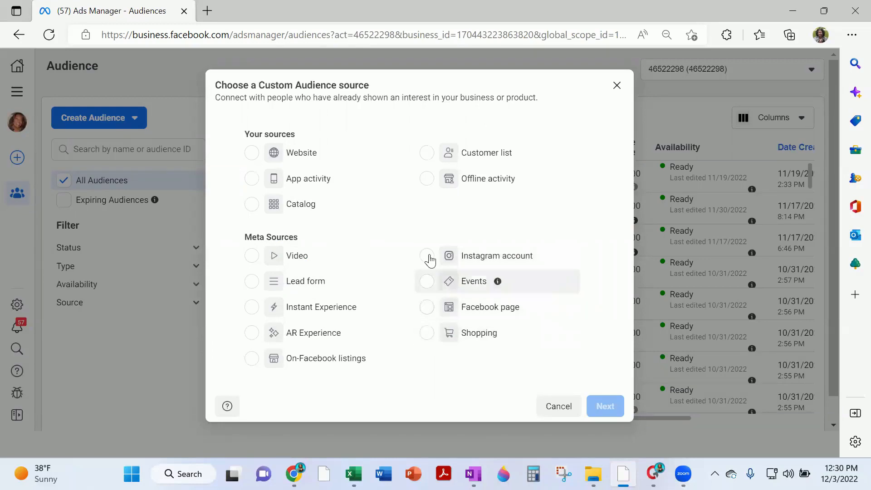
click(426, 307)
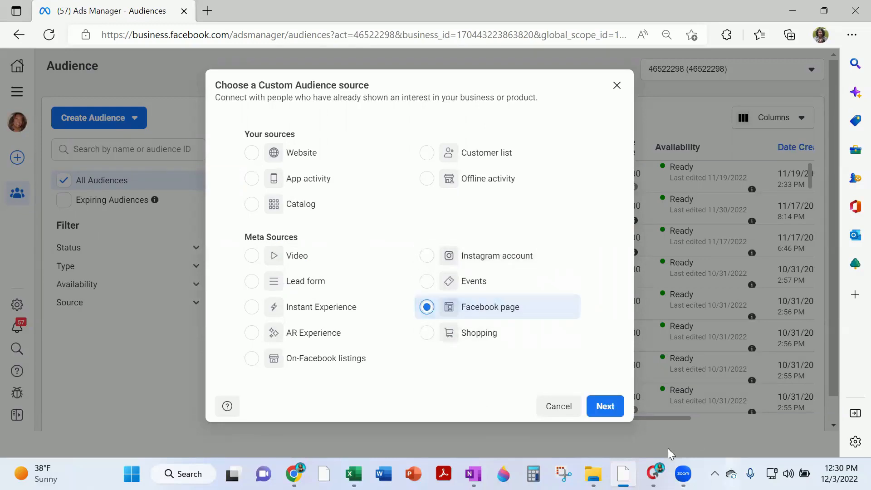
click(605, 405)
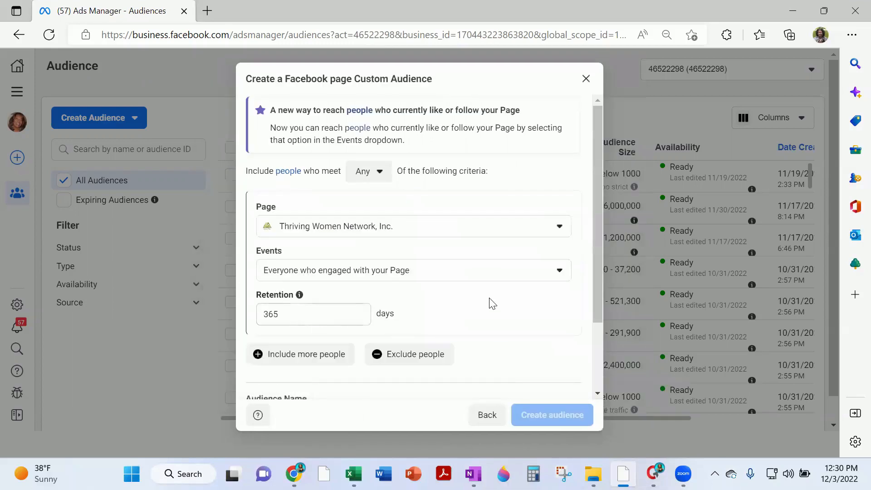
click(440, 235)
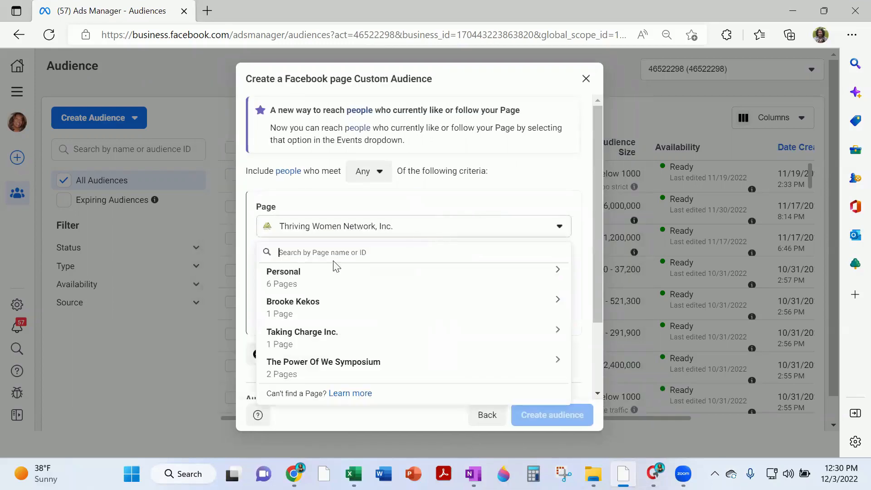
click(297, 337)
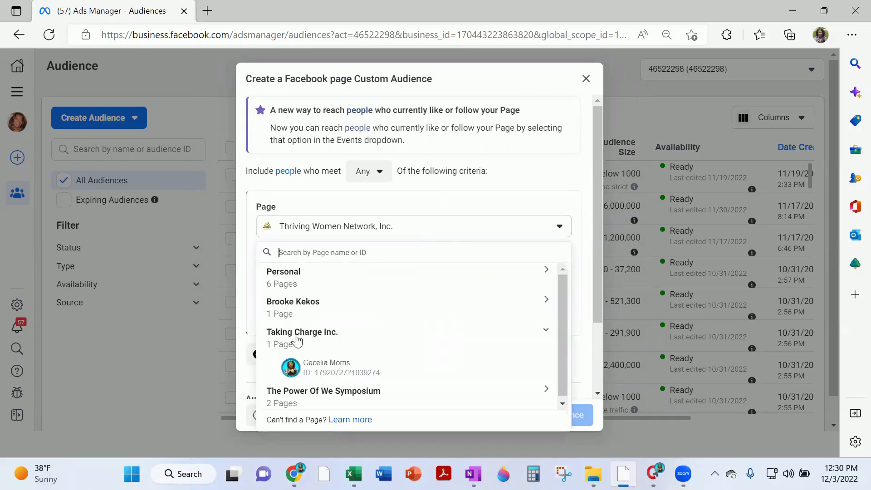
click(305, 366)
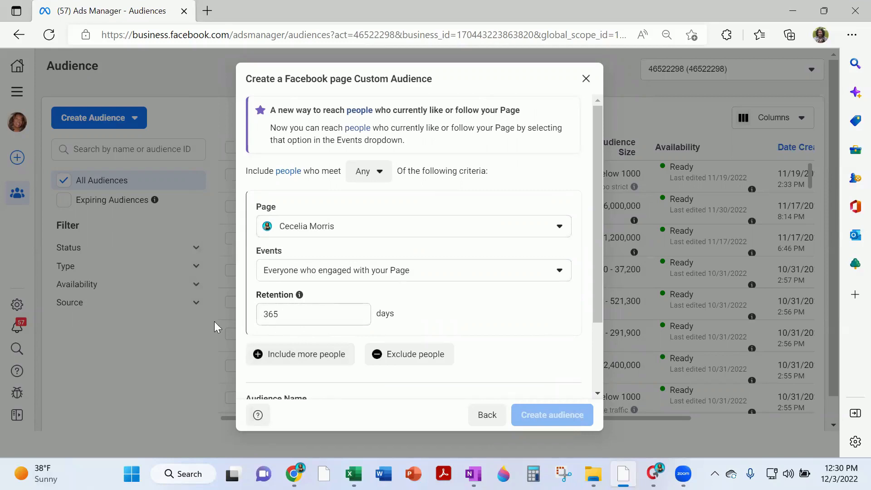
click(586, 81)
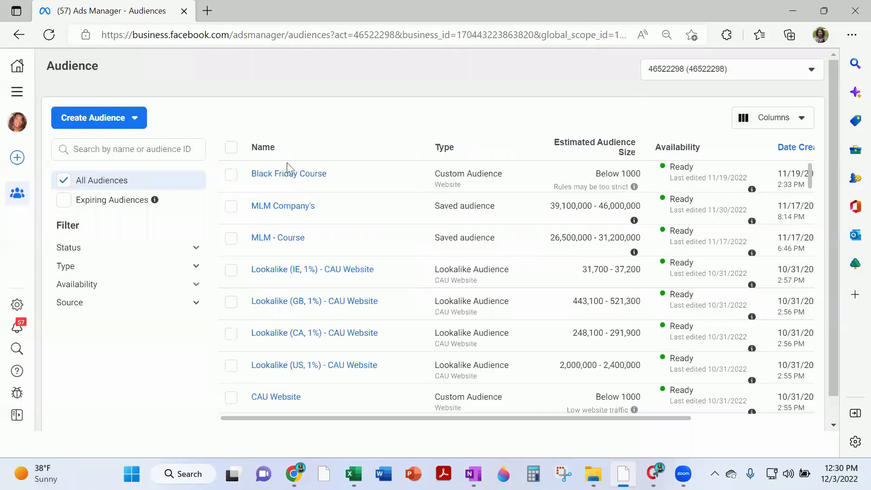
click(135, 118)
click(109, 150)
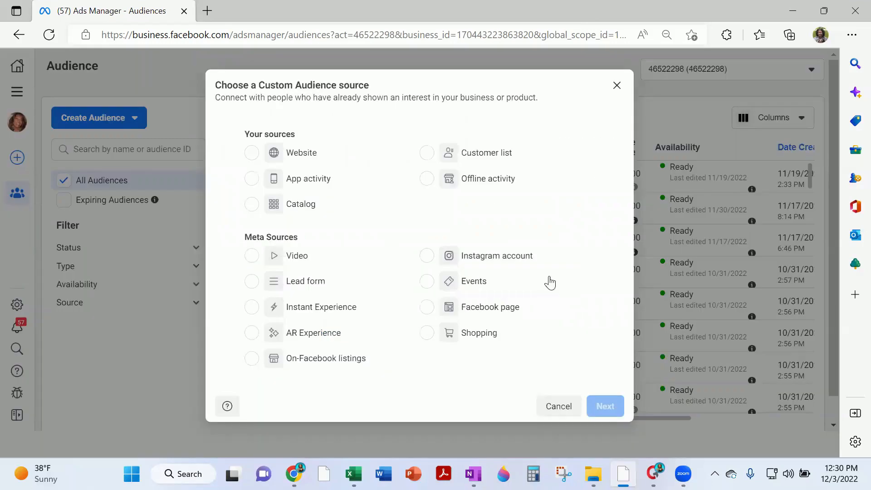
click(251, 153)
click(604, 406)
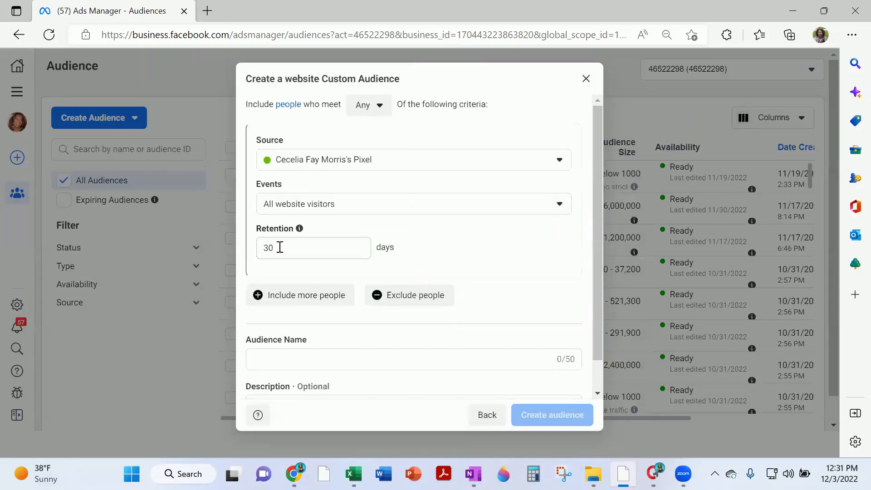
double_click(280, 247)
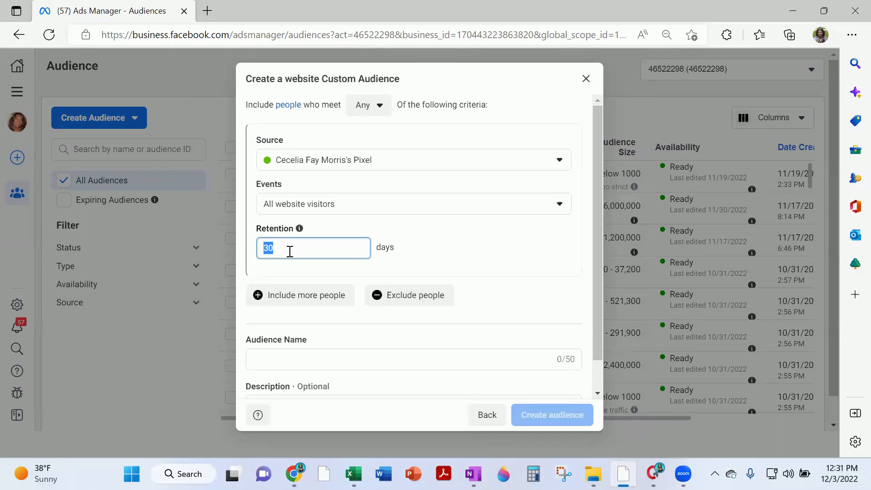
click(299, 229)
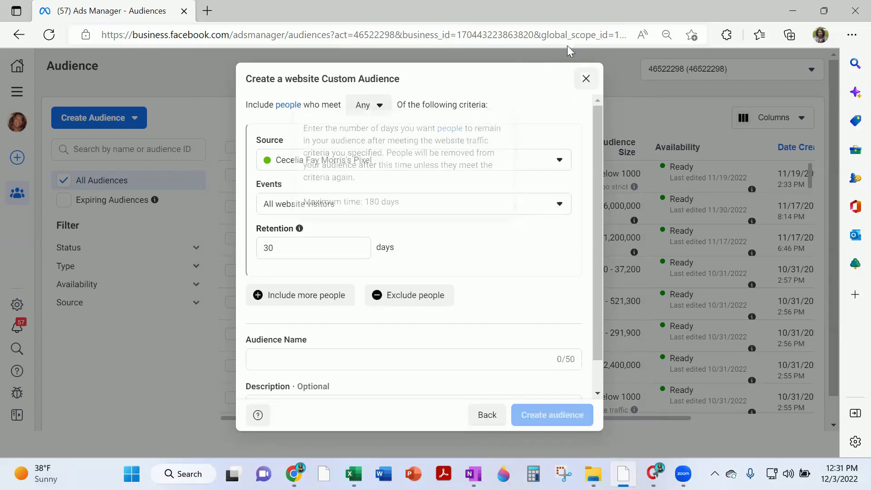
click(585, 79)
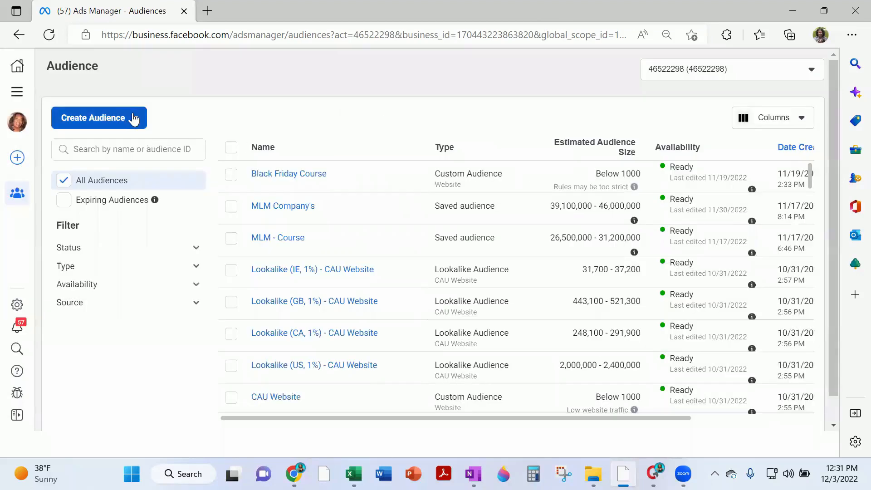